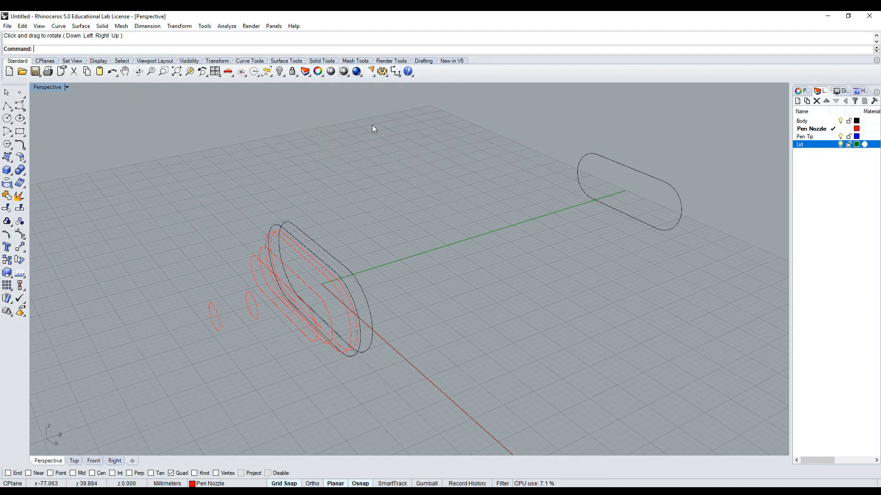
Examine the body and nozzle profile curves in the perspective, top, front and right views.
left_click(139, 72)
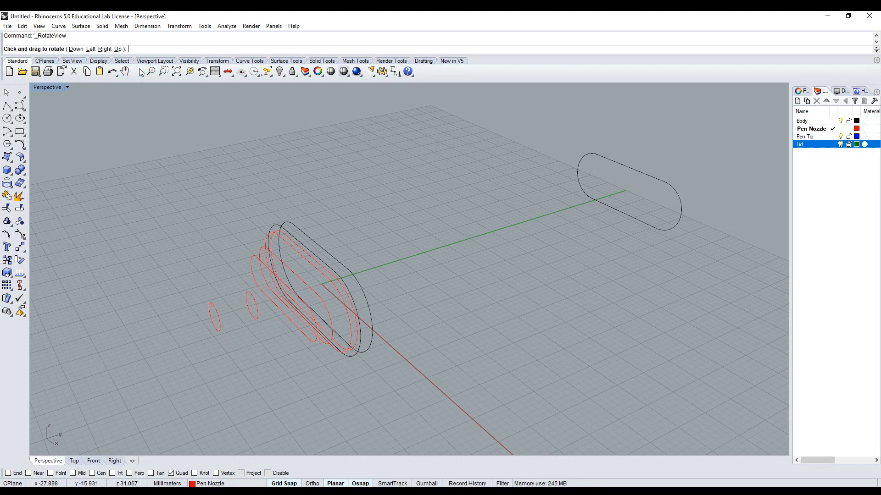
mouse_move(204, 236)
left_mouse_down()
mouse_move(393, 197)
mouse_move(413, 206)
mouse_move(414, 240)
mouse_move(395, 255)
mouse_move(311, 234)
mouse_move(205, 233)
mouse_move(181, 250)
mouse_move(193, 238)
mouse_move(194, 247)
mouse_move(208, 244)
left_mouse_up()
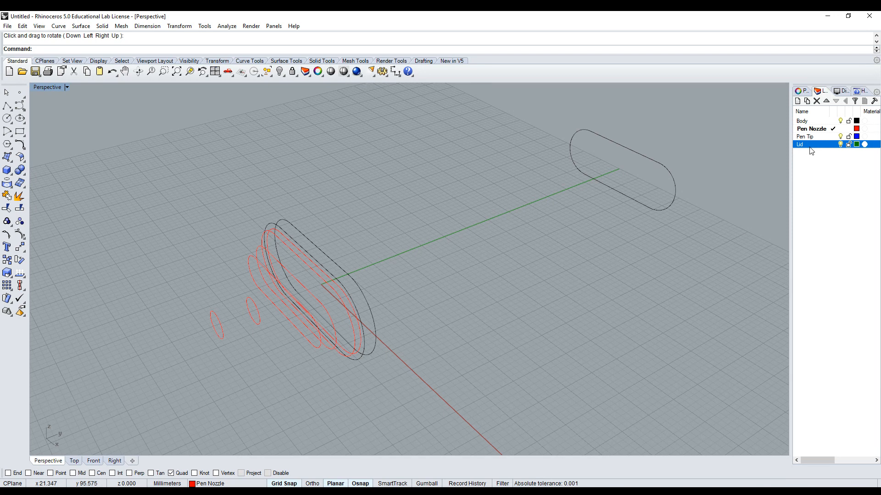
left_click(215, 72)
scroll(198, 191, "down", 5)
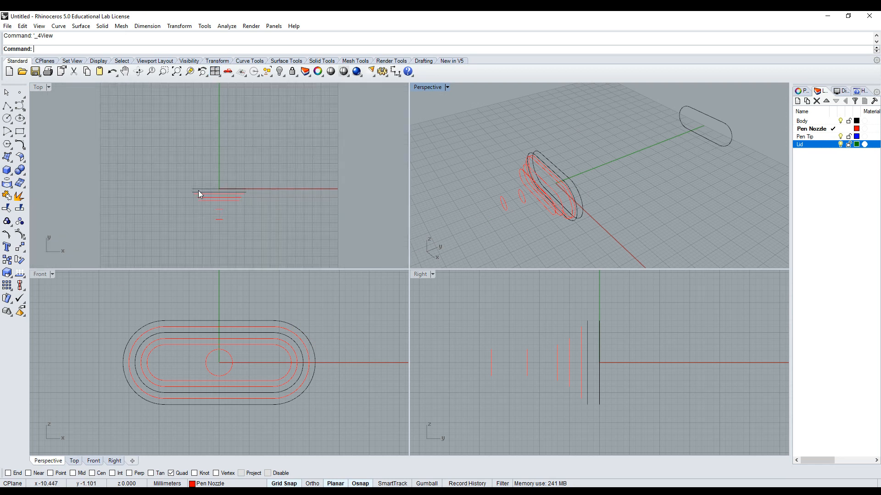
left_click_drag(205, 127, 288, 227)
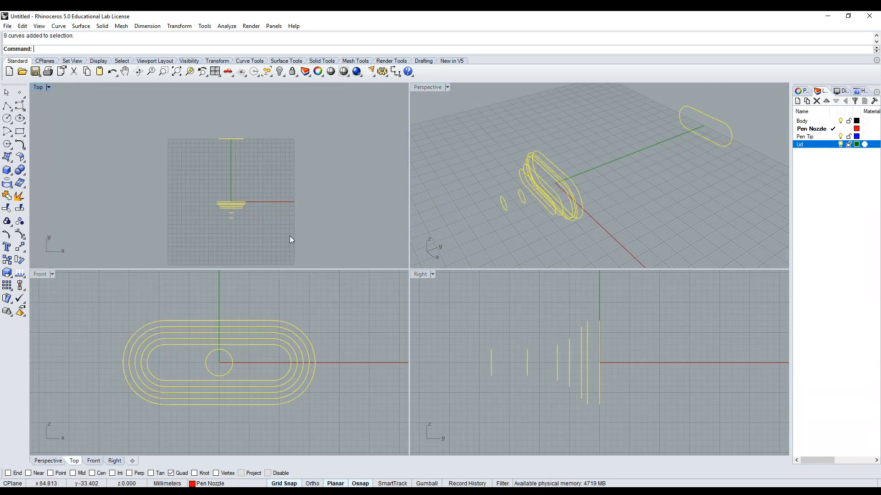
left_click(178, 304)
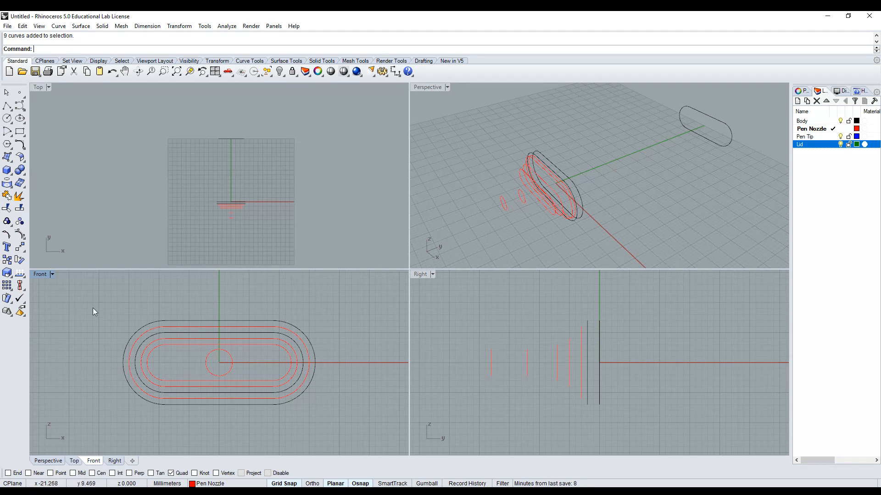
left_click_drag(93, 307, 362, 417)
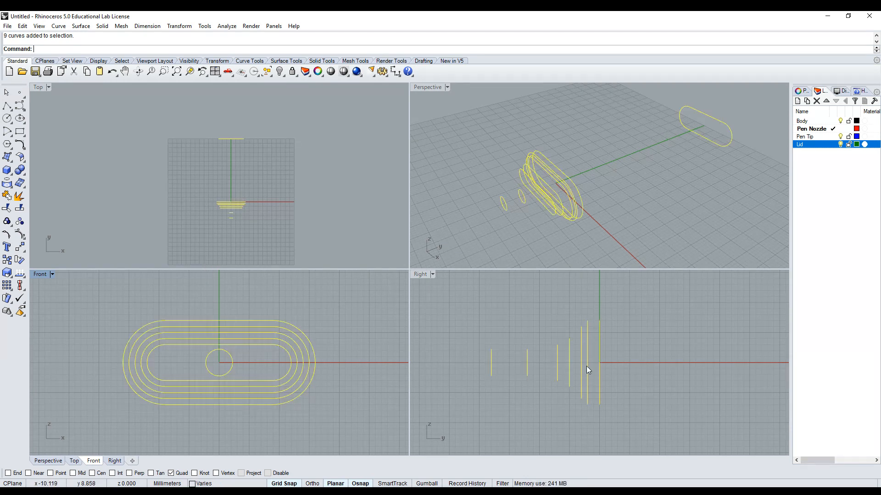
left_click(480, 249)
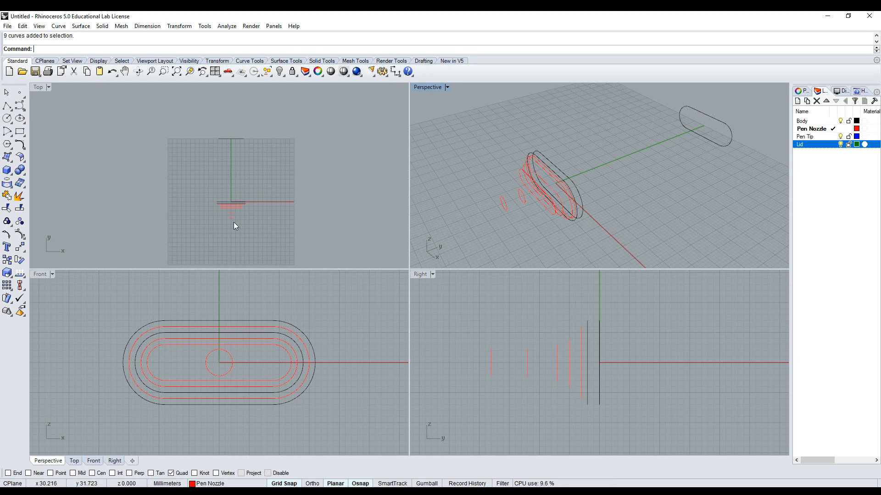
double_click(428, 87)
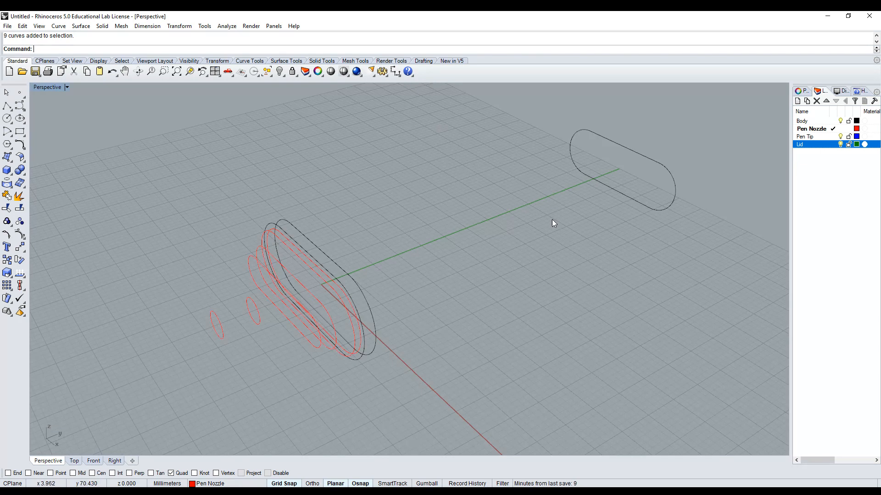
Make Body the current layer.
left_click(207, 484)
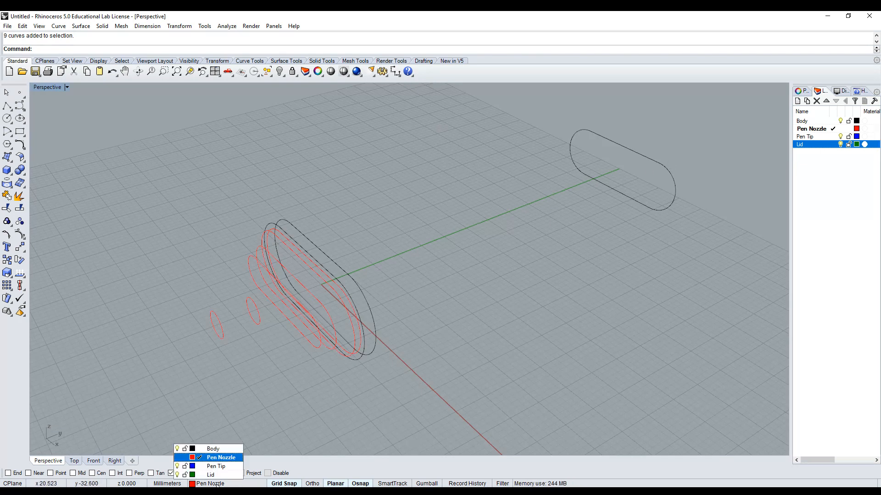
left_click(202, 451)
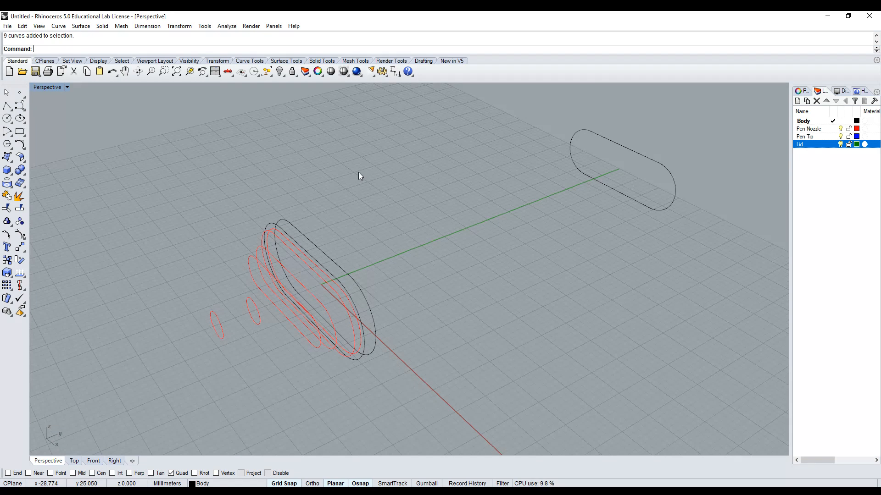
left_click(302, 234)
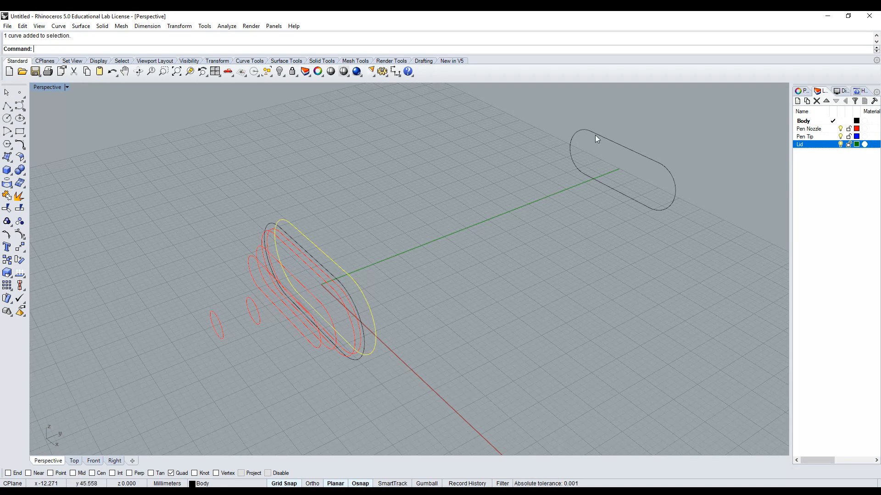
key("Escape")
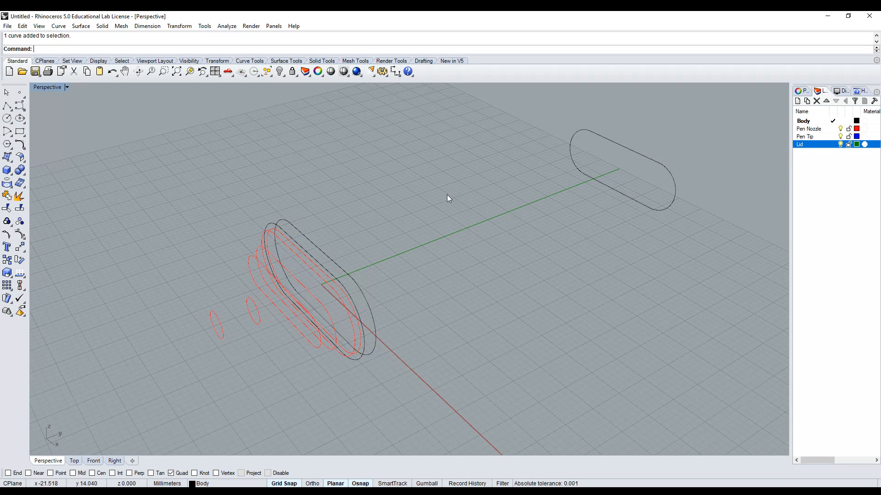
Loft the large body profile at the origin to the far body profile using the Straight sections style.
left_click(320, 253)
left_click(587, 179, "shift")
type("Loft")
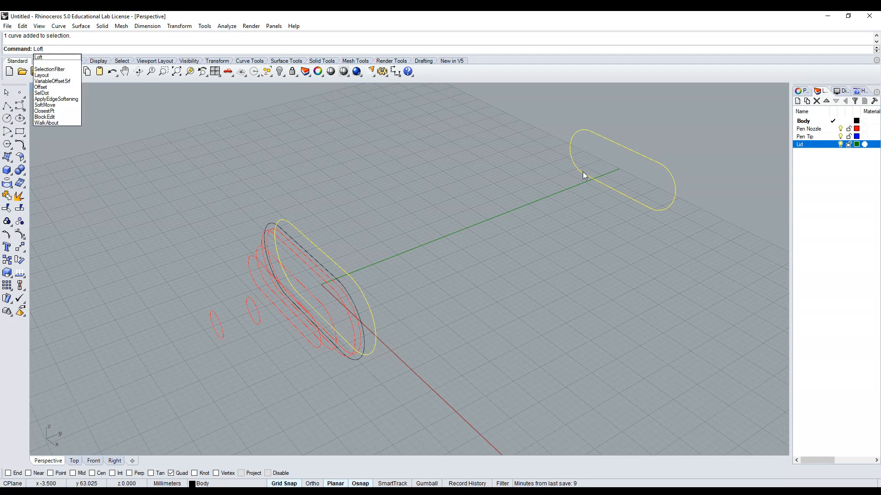
key("Return")
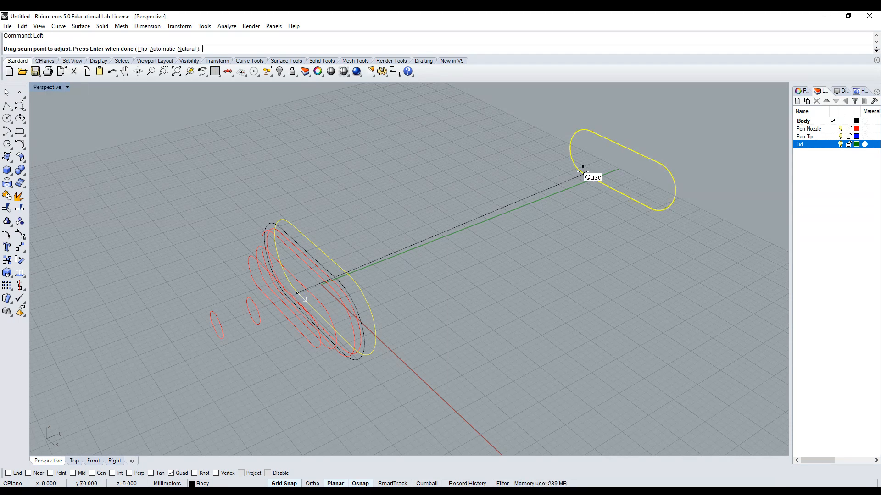
left_click_drag(582, 172, 584, 174)
key("Return")
left_click_drag(607, 111, 726, 96)
left_click(751, 122)
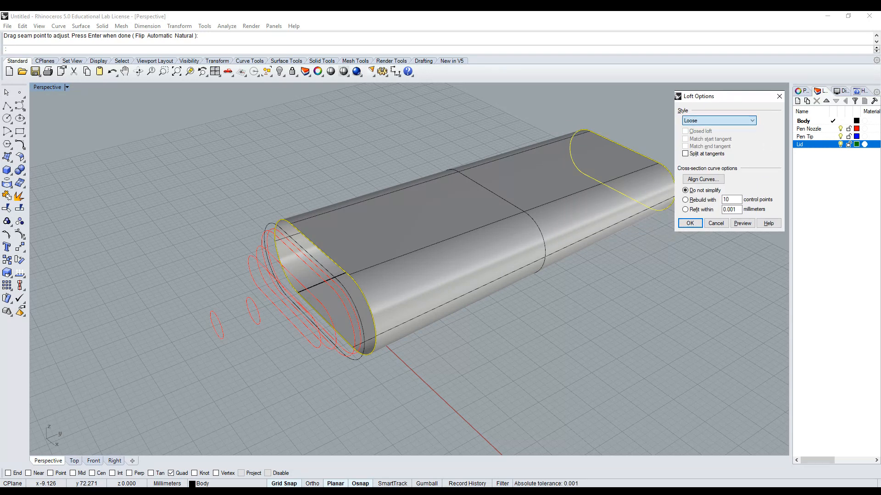
scroll(751, 123, "down", 2)
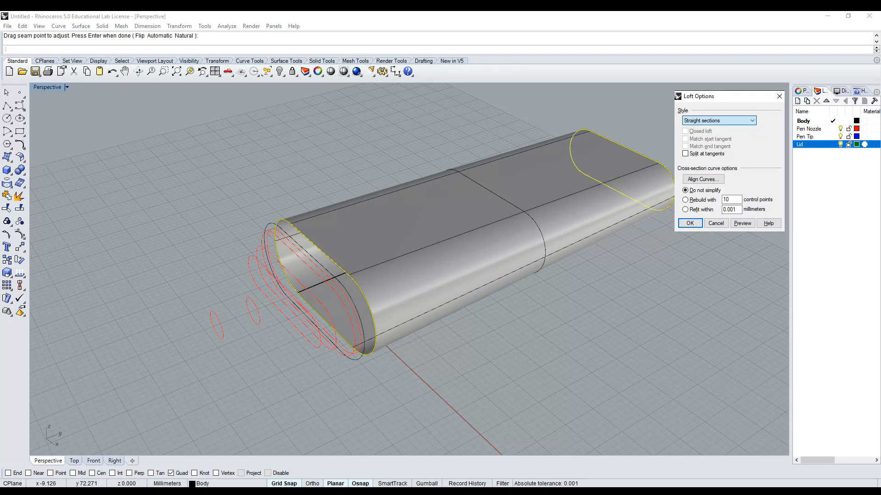
left_click(688, 224)
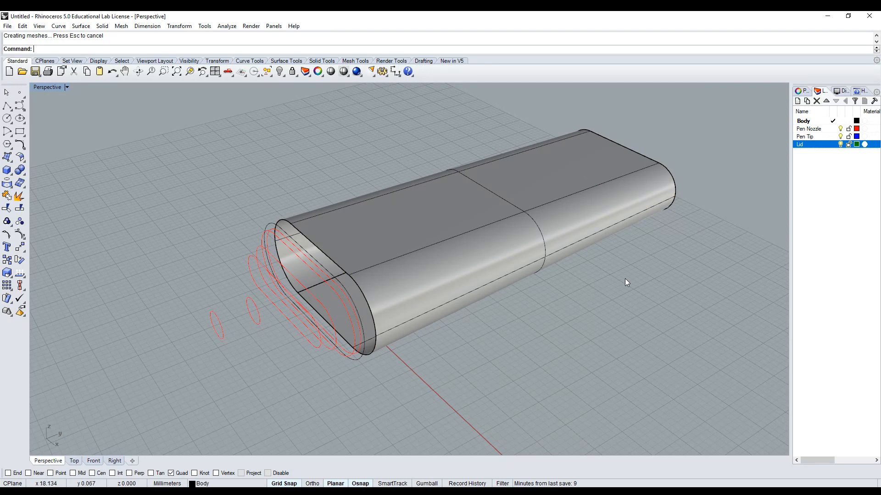
Loft the open front edge curve of the body to the neighbouring black profile with Straight sections.
scroll(282, 224, "up", 3)
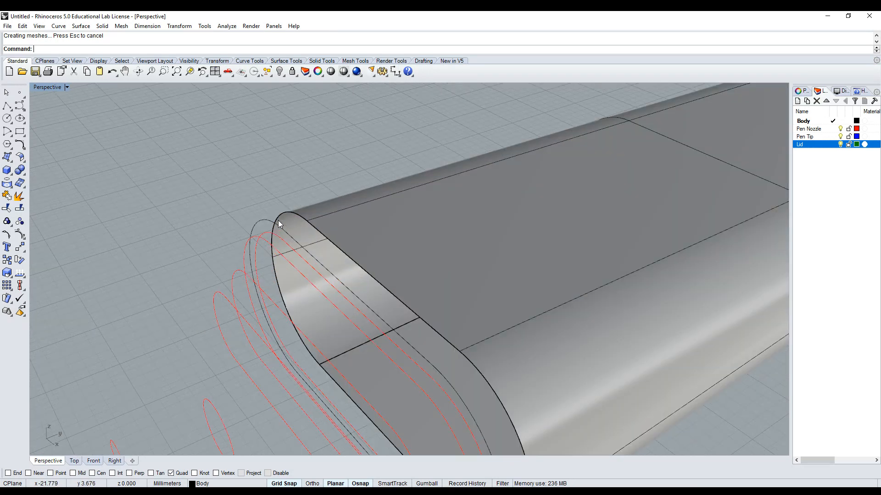
left_click(282, 212)
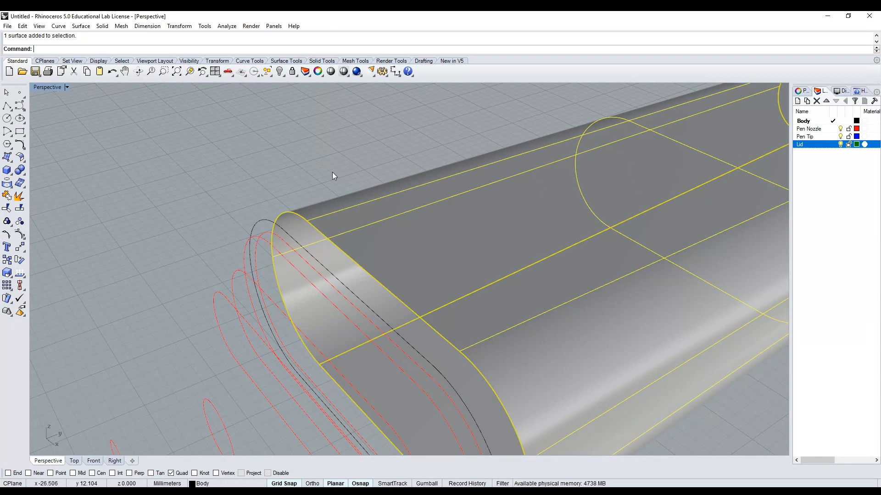
left_click(280, 192)
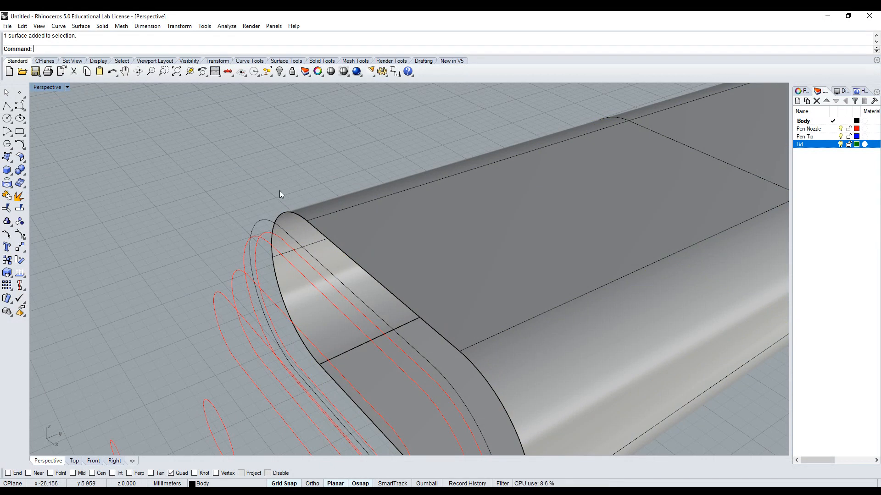
left_click(281, 218)
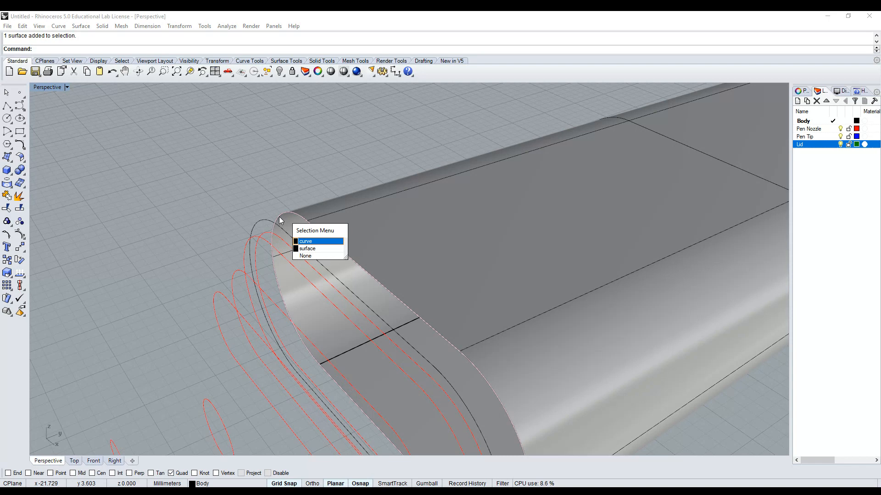
left_click(304, 241)
type("Lo")
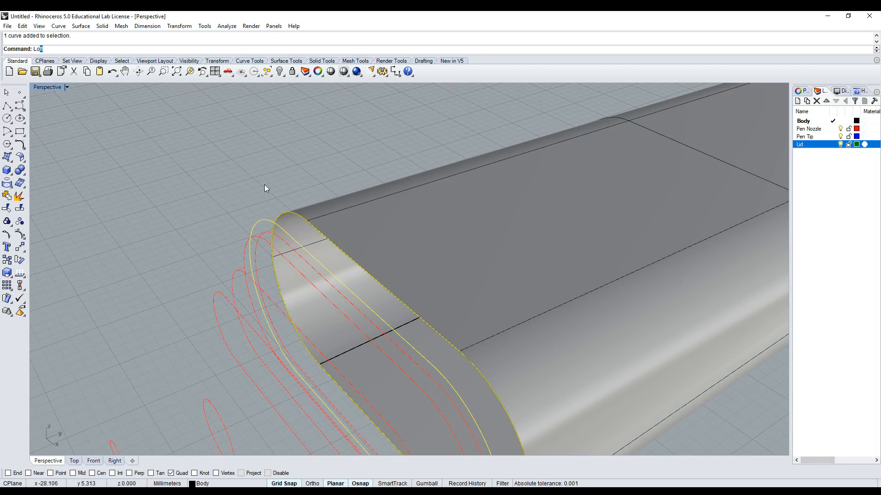
type("ft")
key("Return")
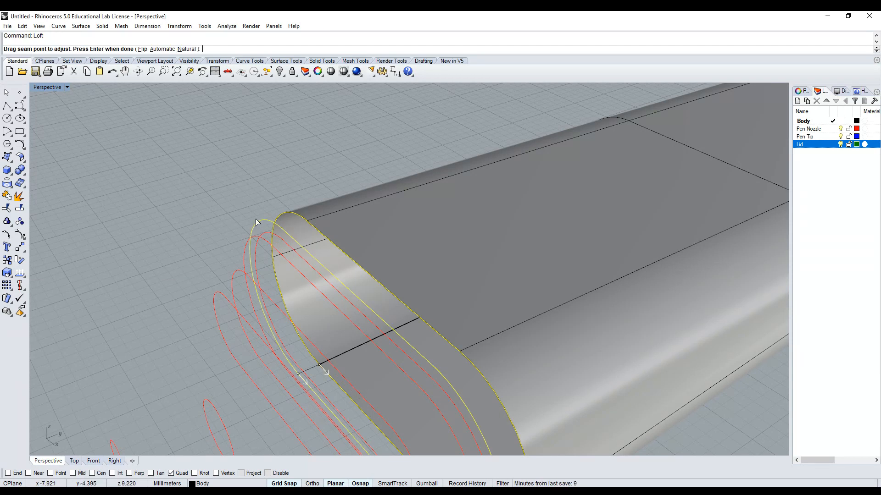
key("Return")
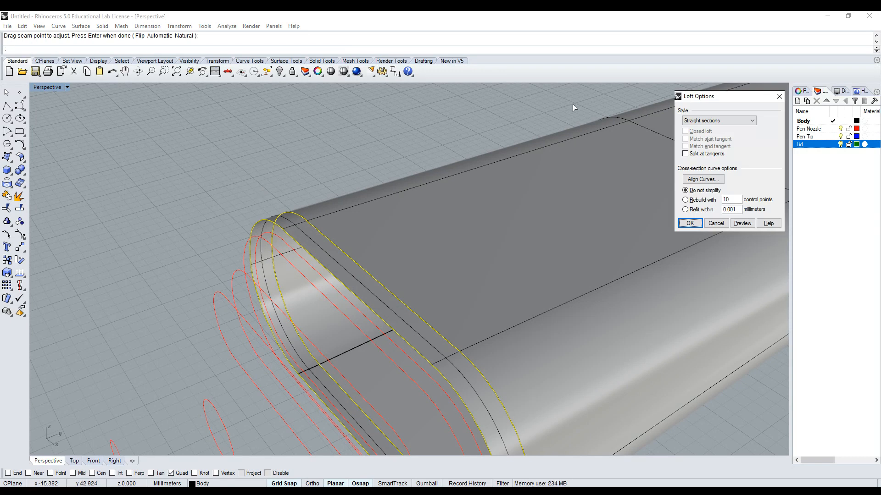
left_click(690, 223)
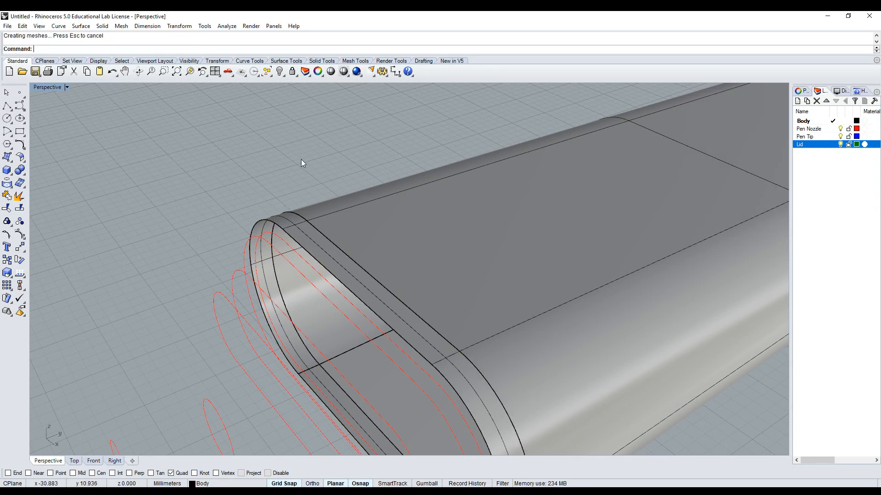
Join the narrow front band and the long body surface into one polysurface.
scroll(300, 161, "down", 3)
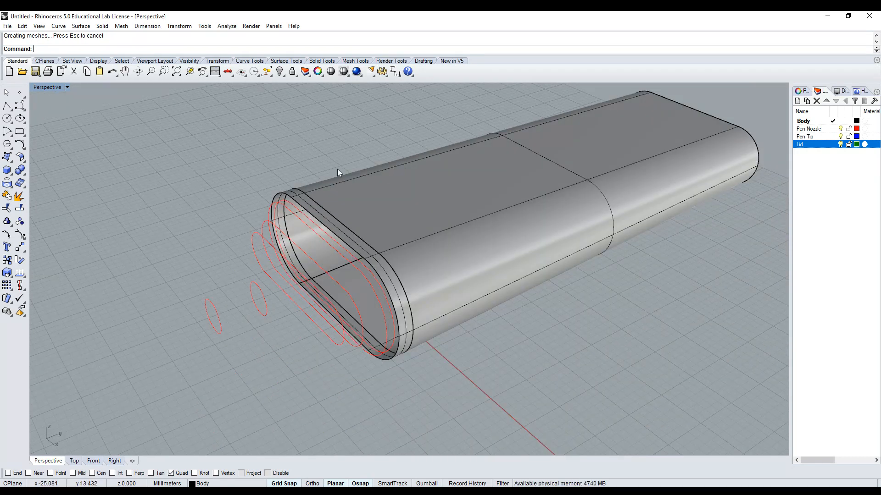
scroll(318, 152, "up", 2)
left_click(293, 209)
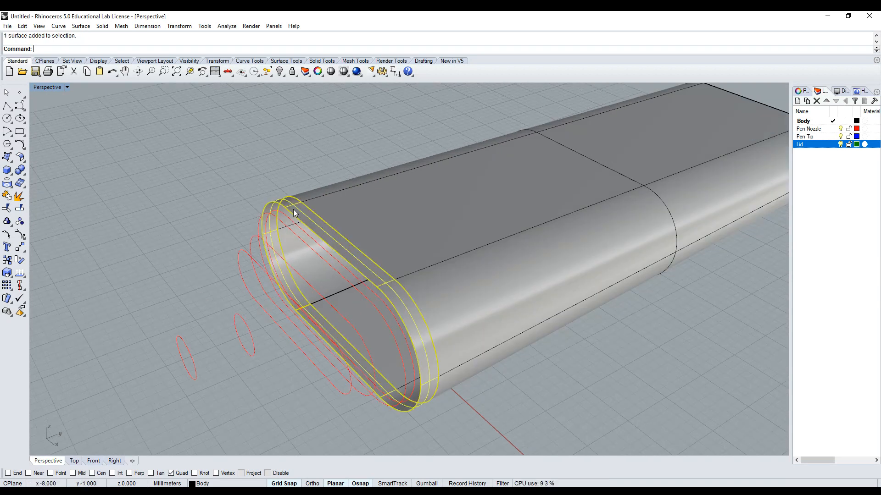
left_click(335, 191, "shift")
scroll(352, 211, "down", 2)
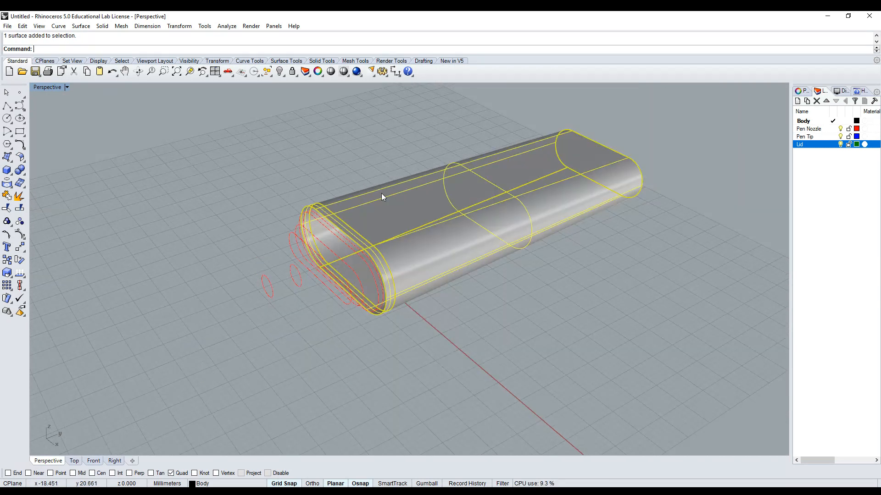
right_click_drag(381, 193, 608, 189)
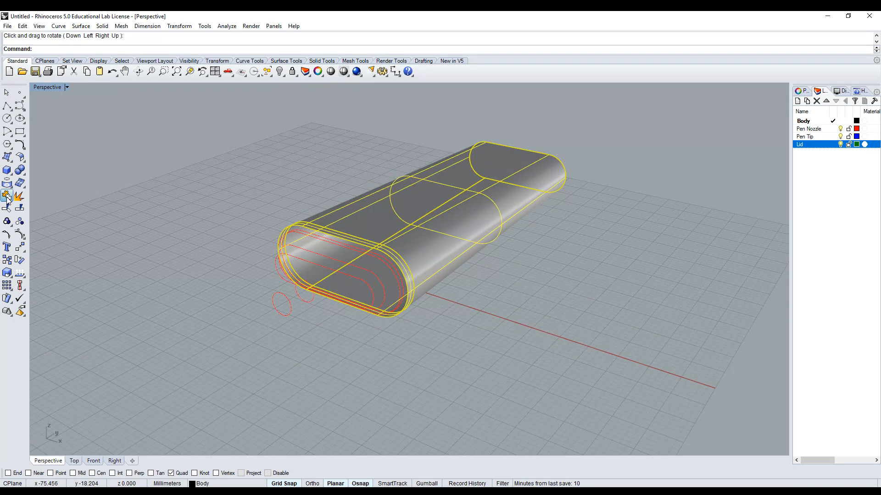
left_click(90, 150)
left_click(396, 196)
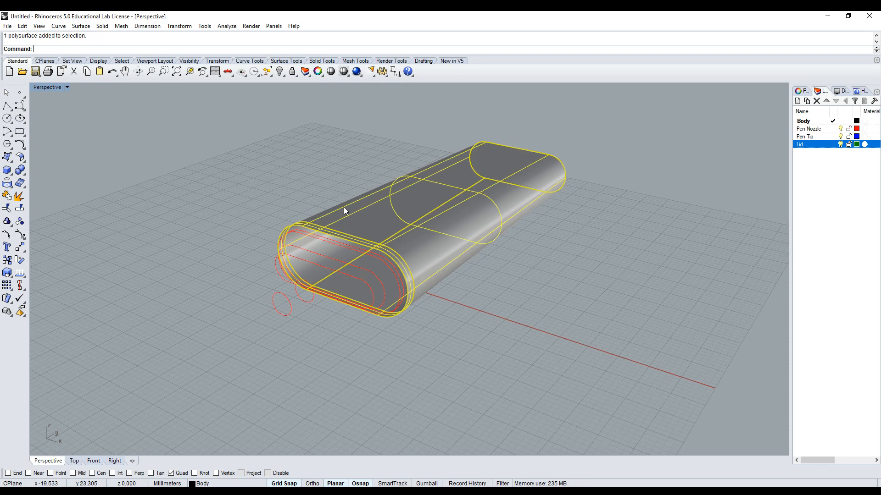
scroll(299, 239, "up", 5)
left_click(322, 176)
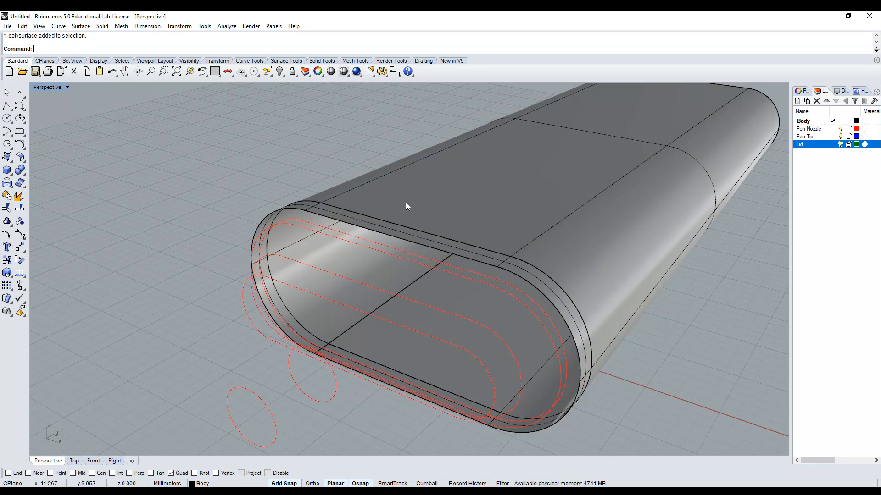
Cap both open ends of the joined body polysurface with the Cap command.
scroll(535, 176, "down", 3)
left_click(125, 72)
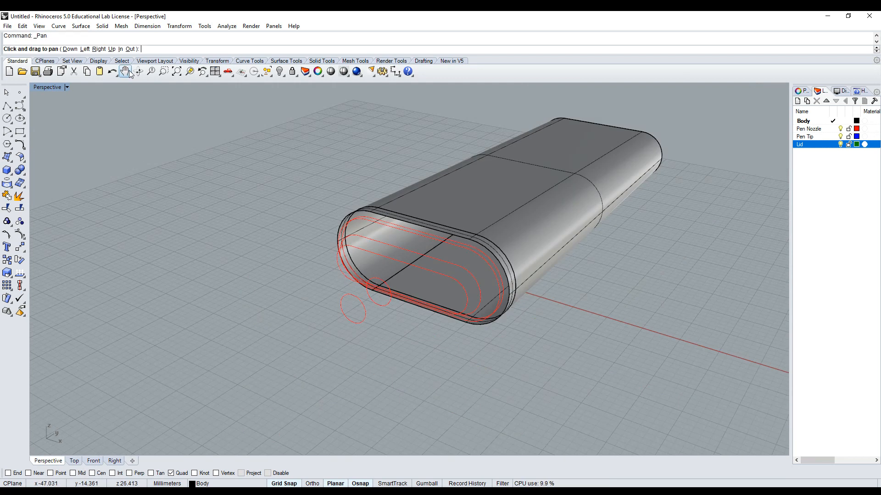
left_click(138, 72)
left_click_drag(596, 171, 530, 164)
key("Return")
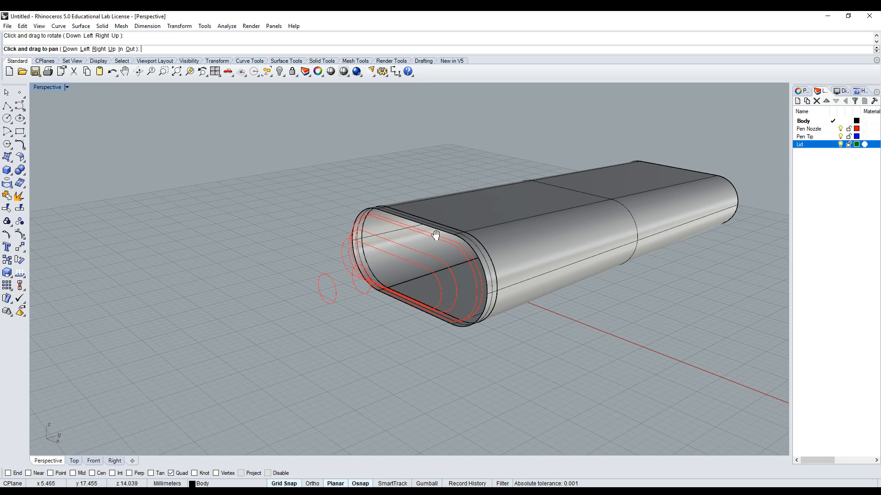
key("Escape")
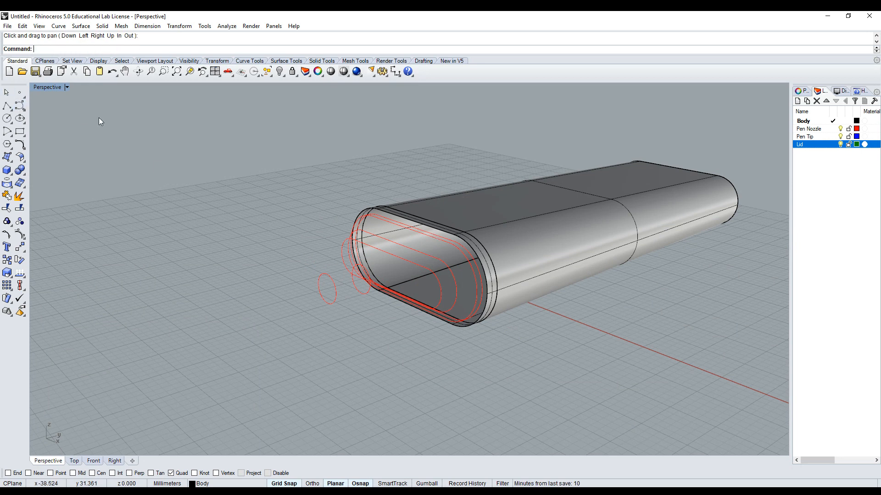
left_click(490, 198)
type("Cap")
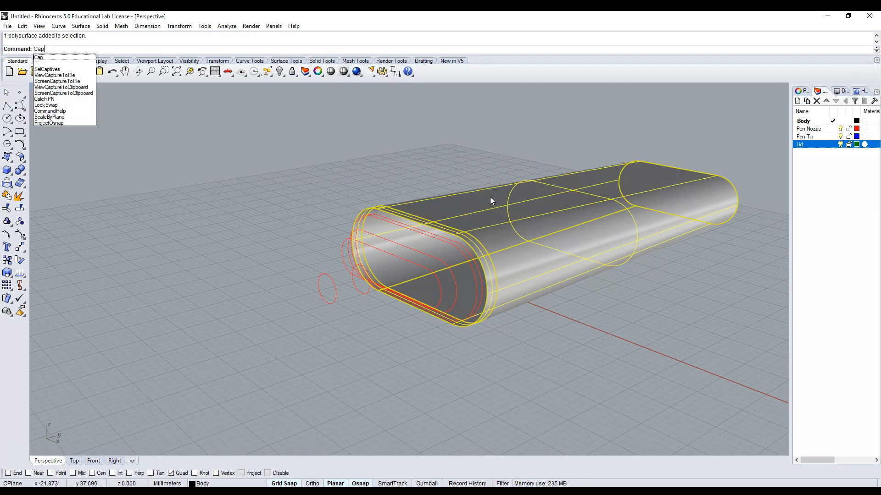
key("Return")
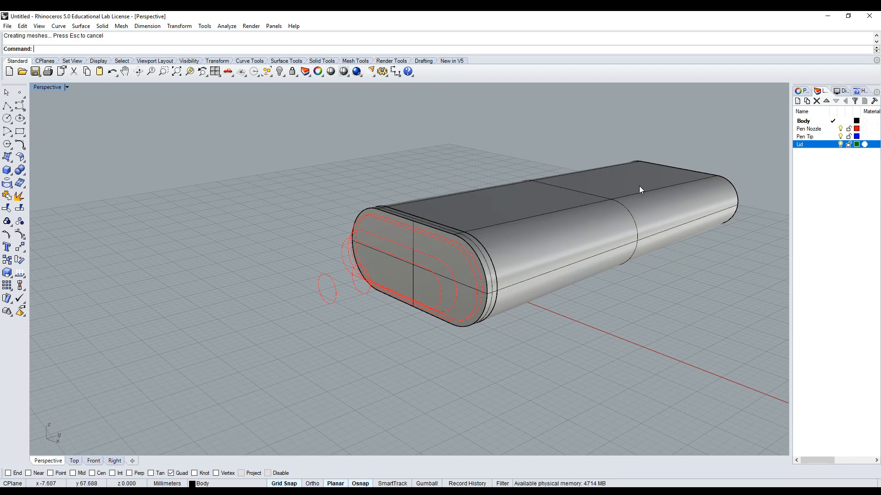
Make Pen Nozzle the current layer.
scroll(399, 216, "up", 5)
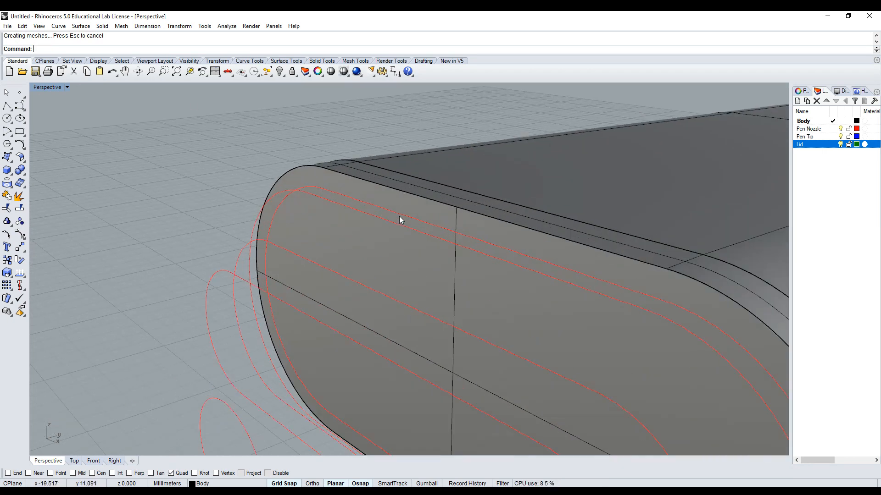
left_click(395, 213)
key("Escape")
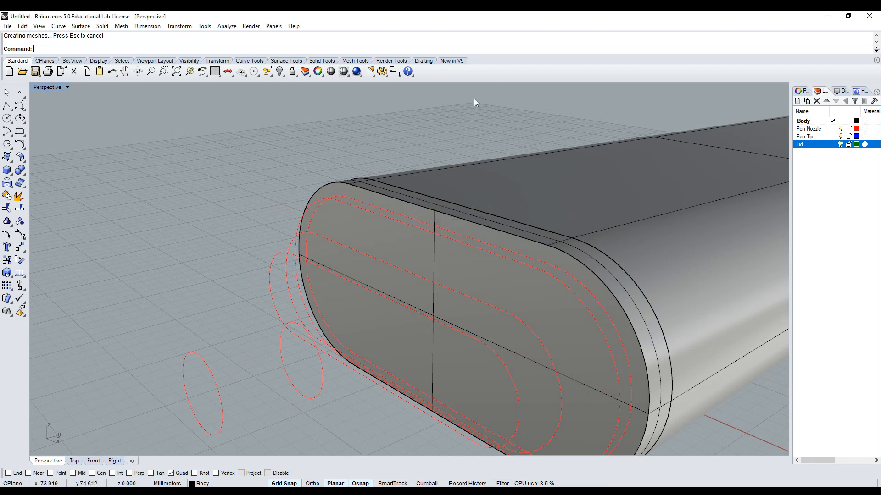
left_click(206, 485)
left_click(203, 456)
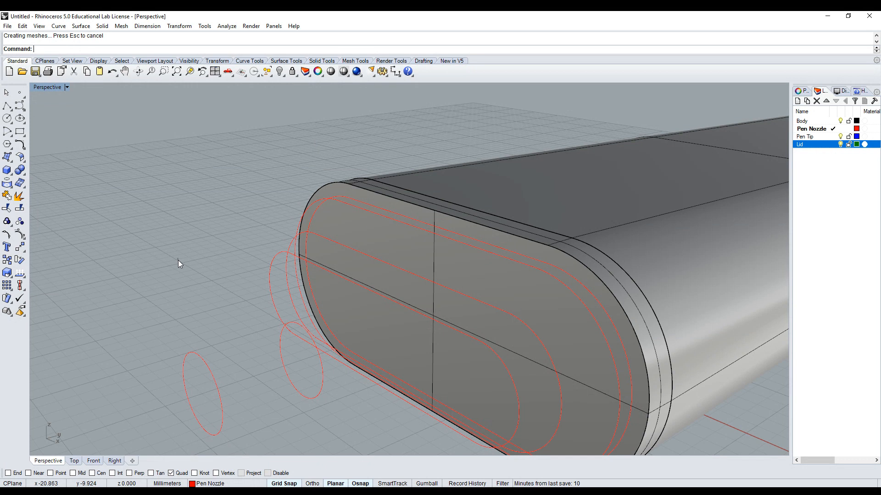
Loft the two largest red nozzle profiles nearest the body's capped front using the Straight sections style.
left_click(369, 208)
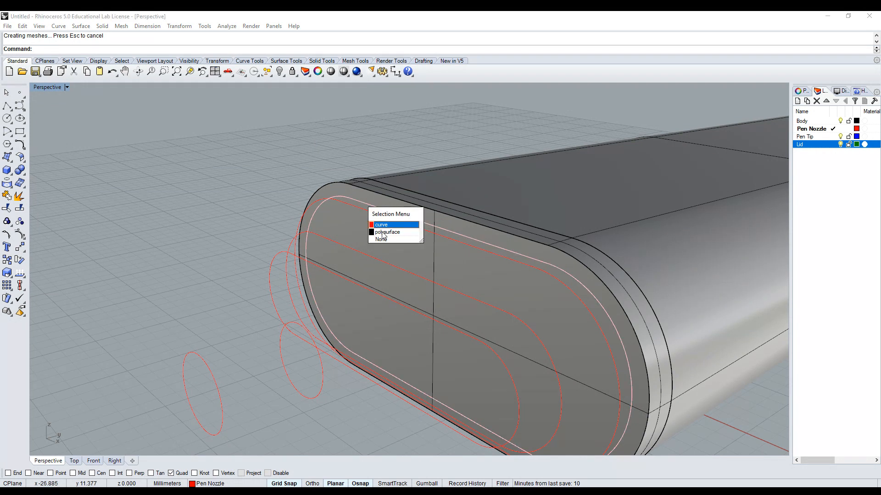
left_click(380, 225)
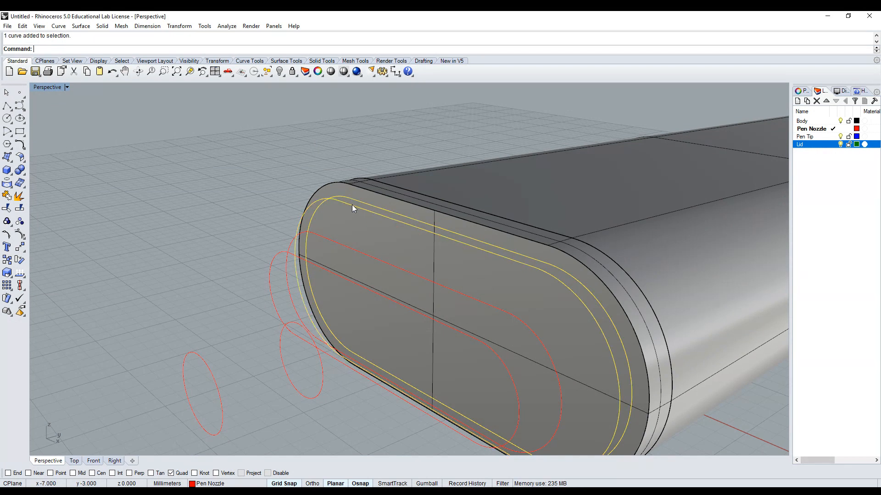
left_click(85, 29)
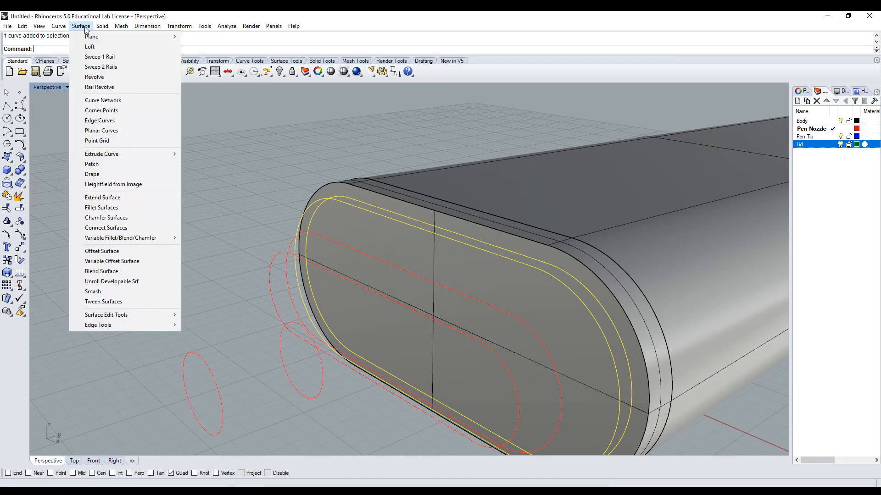
left_click(90, 46)
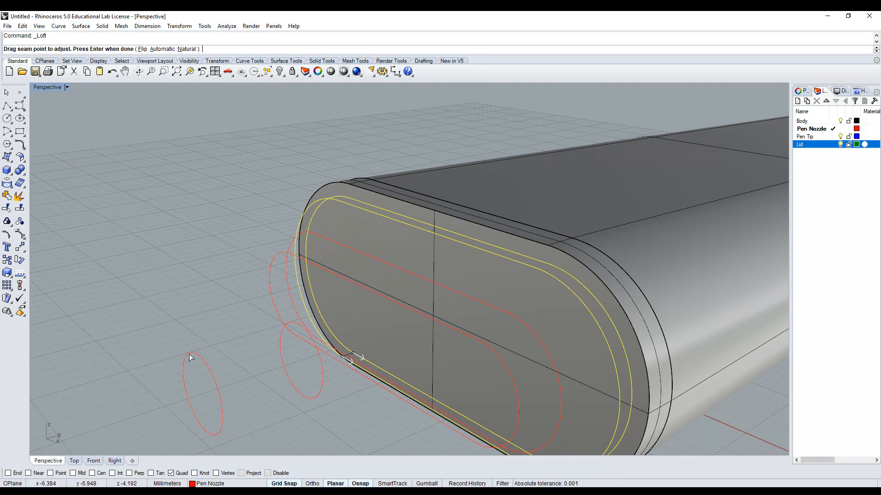
key("Return")
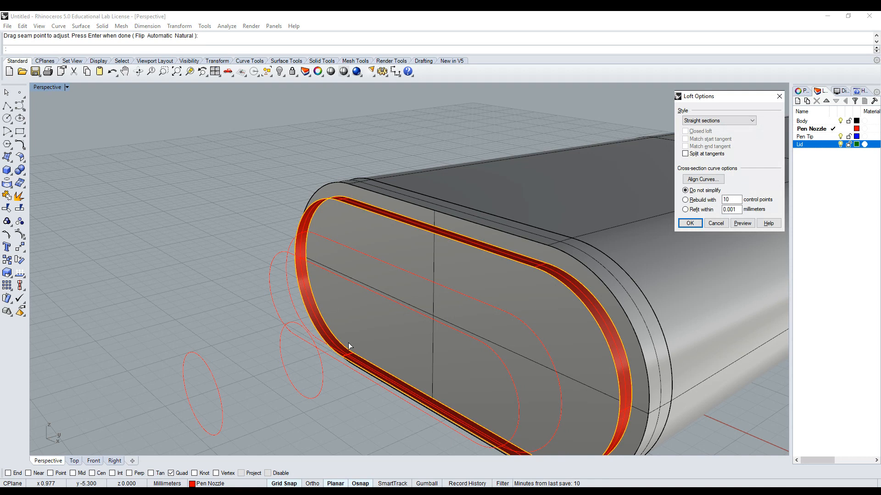
left_click(689, 223)
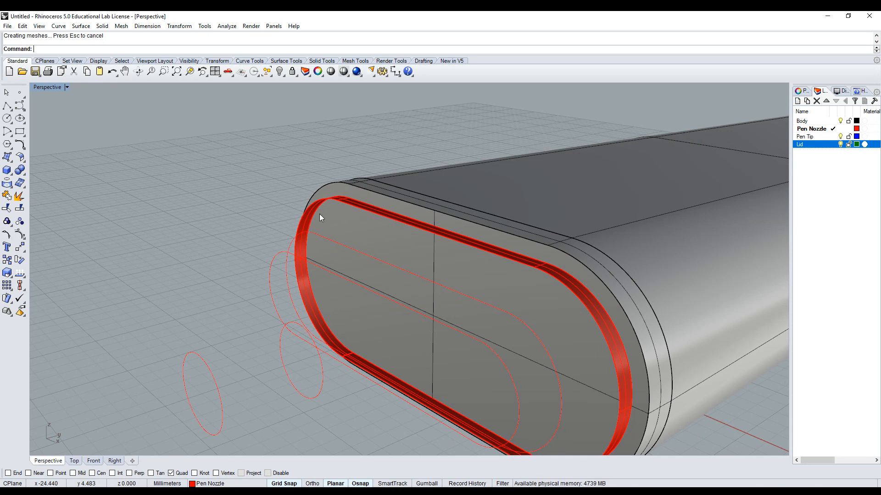
Start a Loft from the red band's front surface edge through the two slot profiles and the two small circles ahead of it.
left_click(139, 72)
left_click_drag(248, 197, 274, 210)
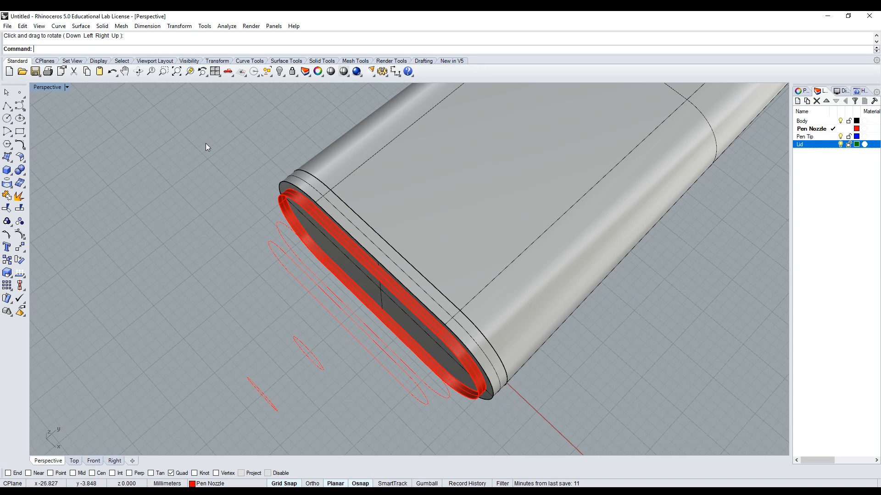
type("ft")
key("Return")
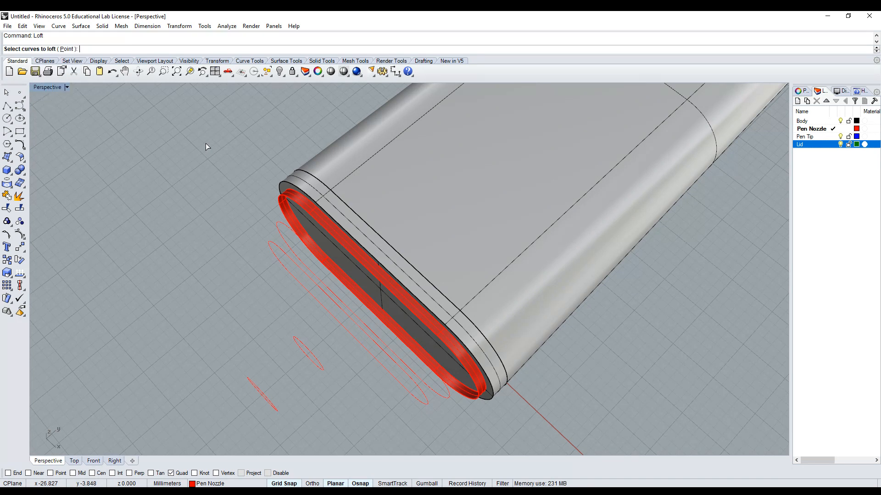
left_click(290, 210)
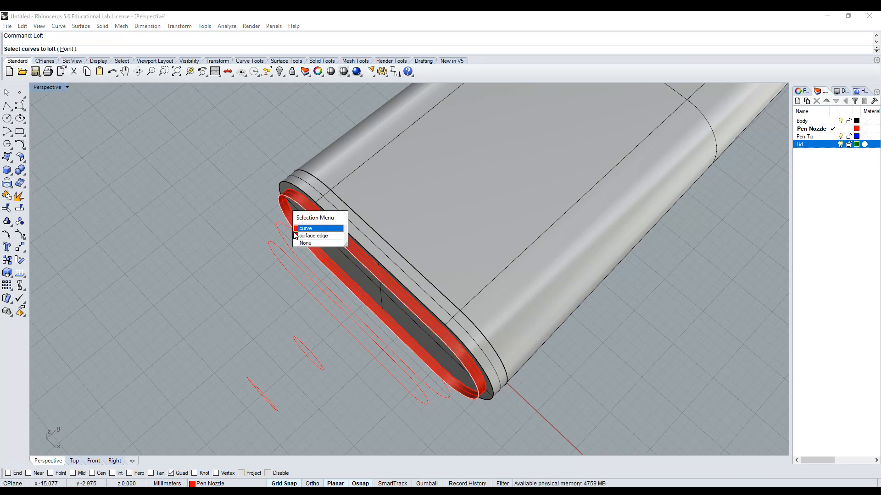
left_click(299, 237)
left_click(274, 244)
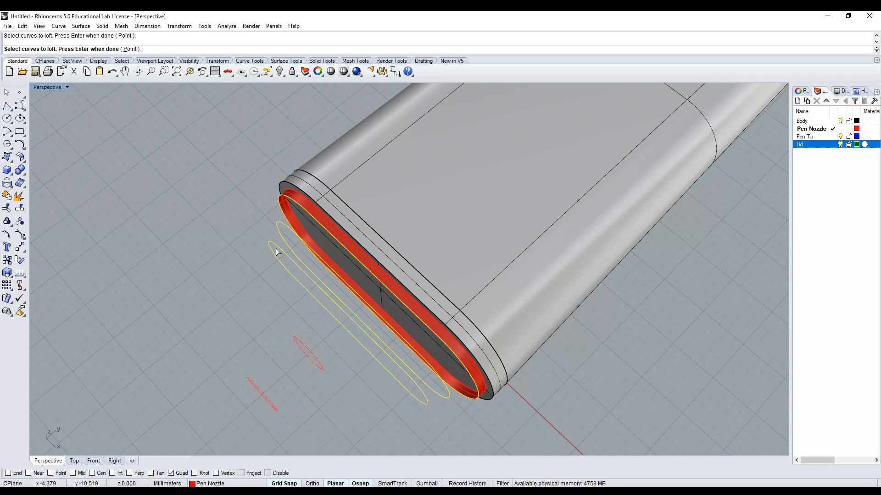
left_click(303, 348)
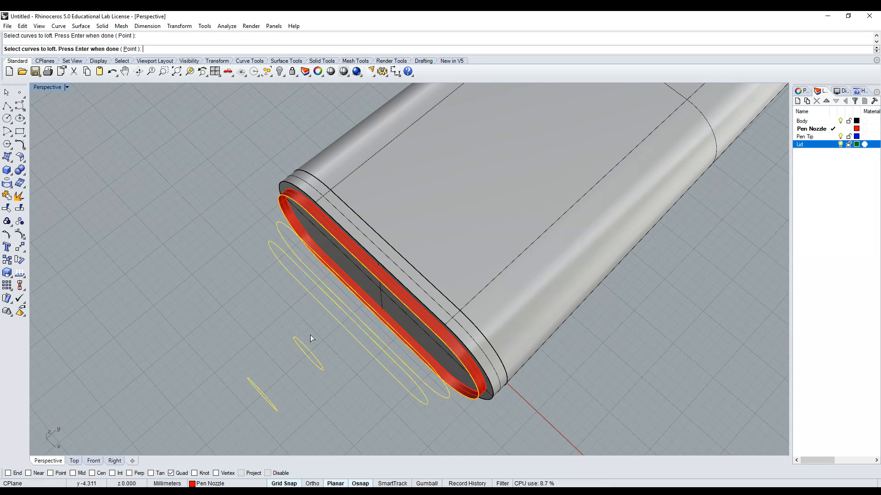
key("Return")
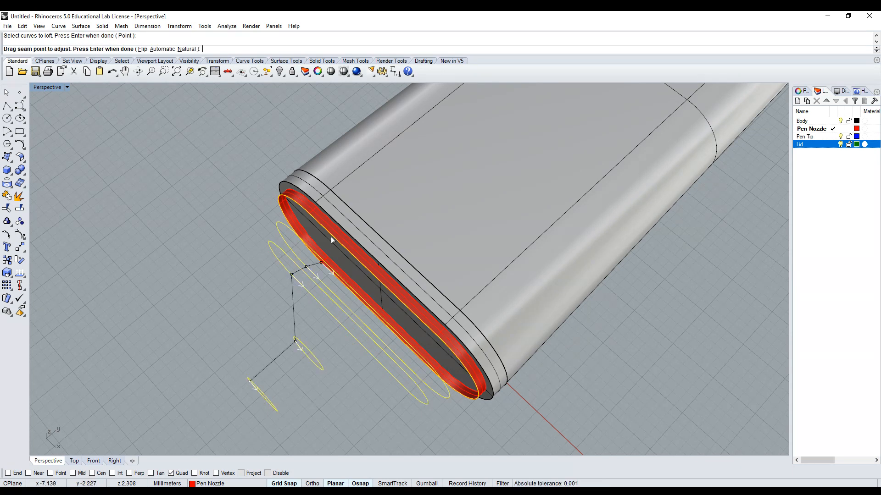
Try to move the seam points of the three largest loft curves toward the middle of their long straight sides.
left_click(138, 72)
left_click_drag(181, 234, 250, 209)
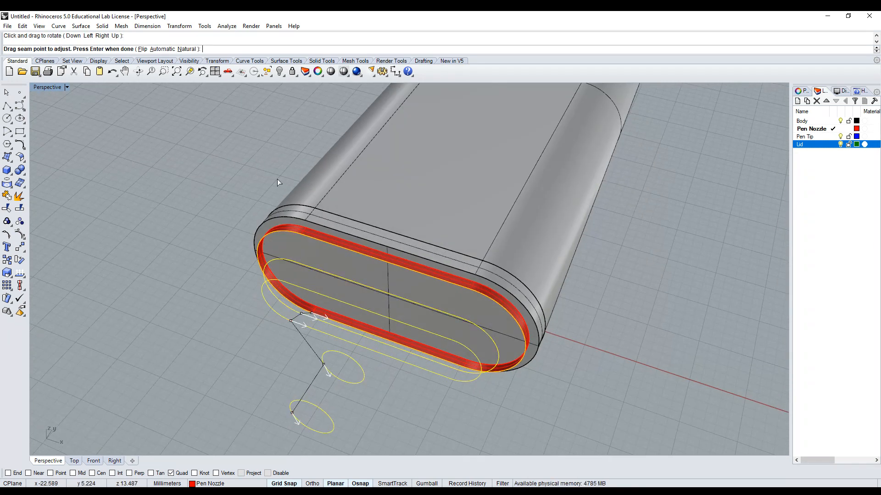
scroll(312, 314, "up", 4)
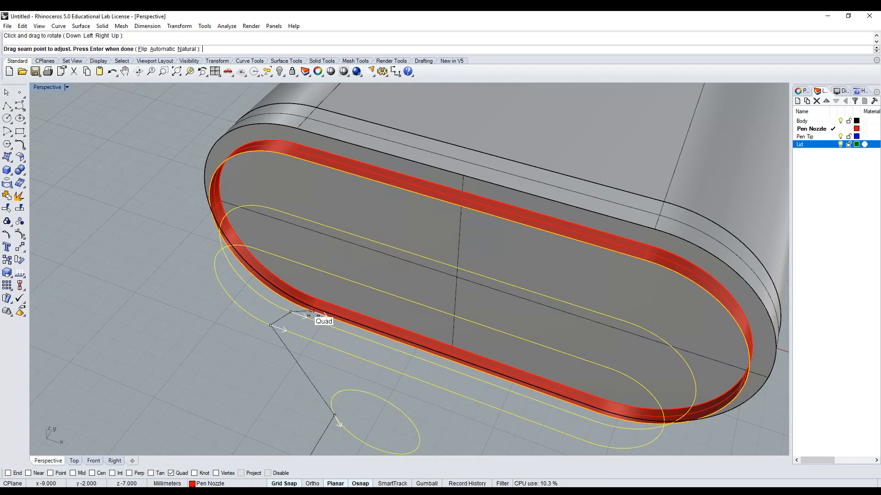
left_click_drag(310, 312, 479, 369)
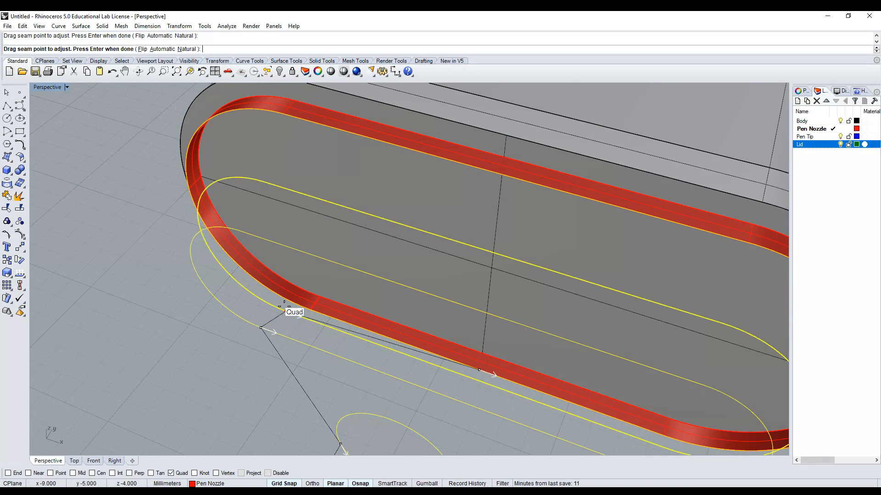
left_click_drag(284, 306, 476, 379)
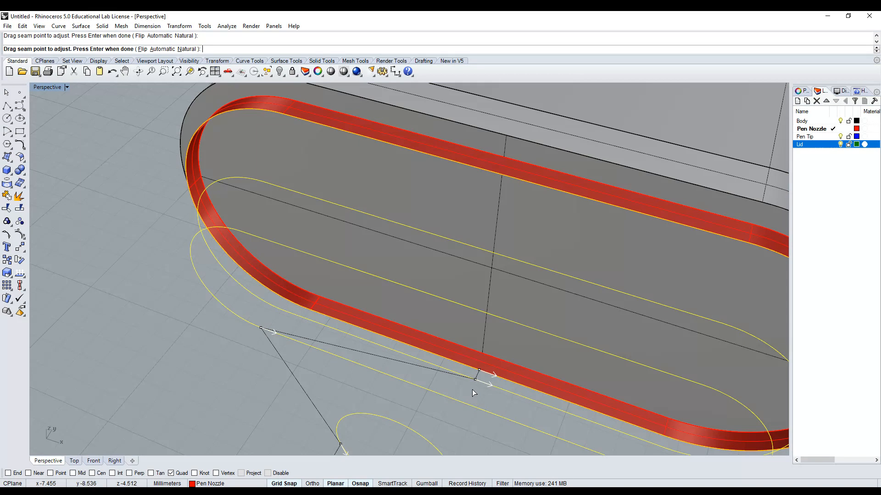
left_click_drag(261, 328, 413, 288)
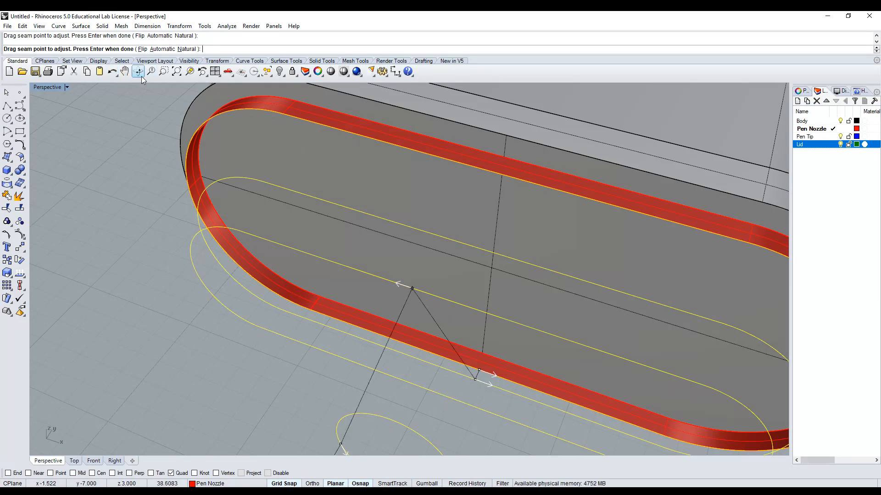
In the Top view, align the seam points of the two slot profiles and two small circles on the body's centre line.
left_click(215, 72)
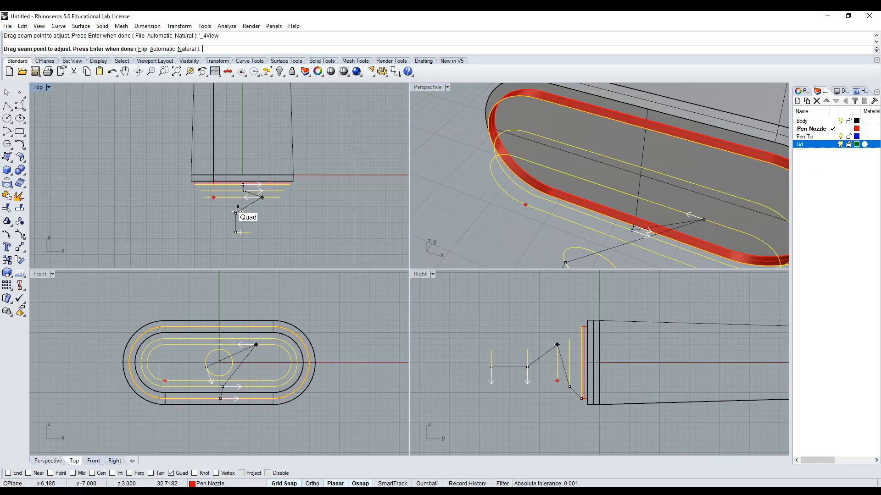
scroll(262, 210, "up", 12)
scroll(225, 124, "down", 6)
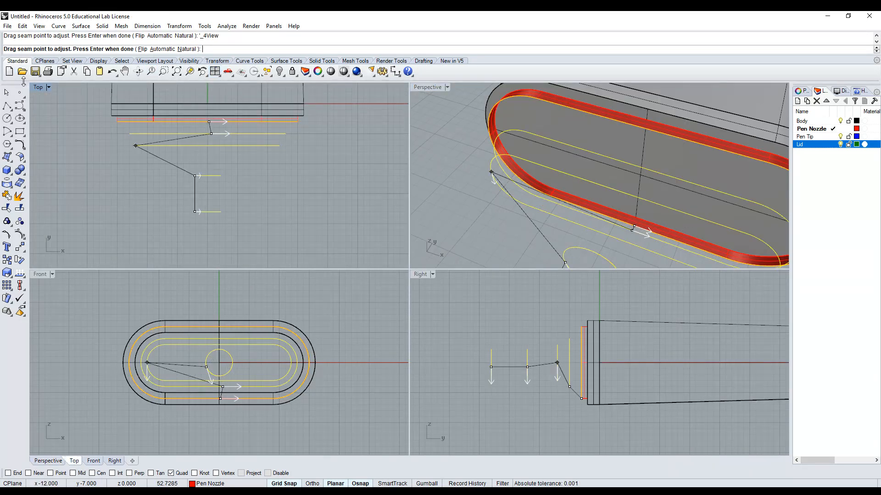
double_click(38, 88)
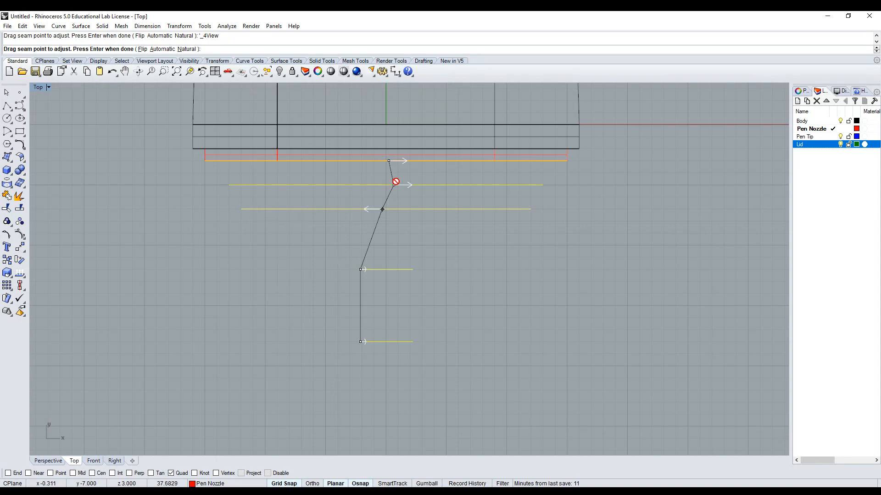
left_click(388, 209)
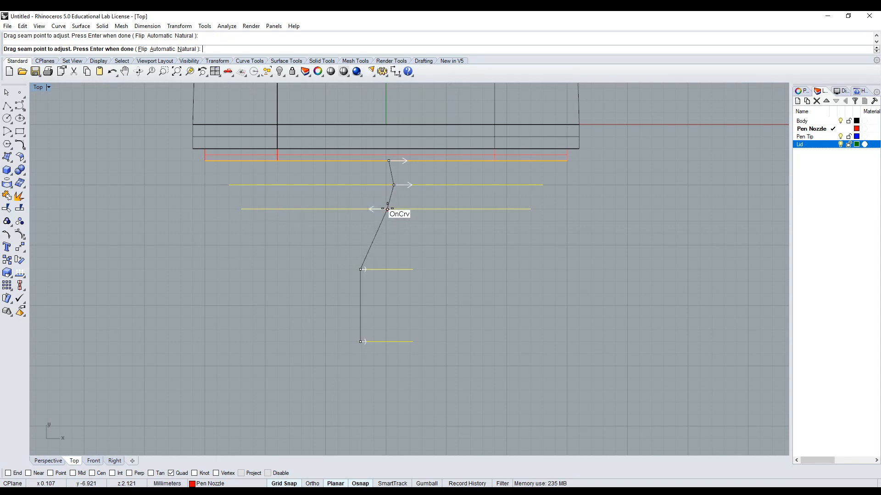
left_click_drag(394, 184, 388, 184)
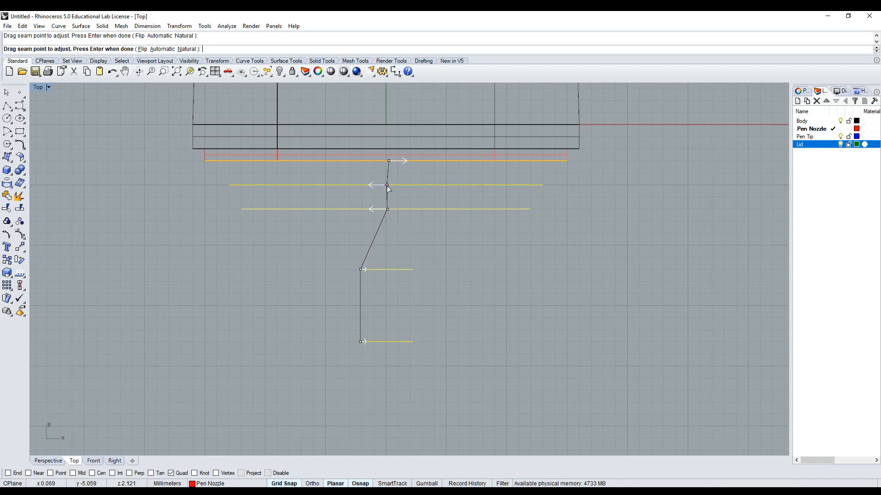
left_click_drag(361, 270, 385, 270)
left_click_drag(361, 342, 386, 342)
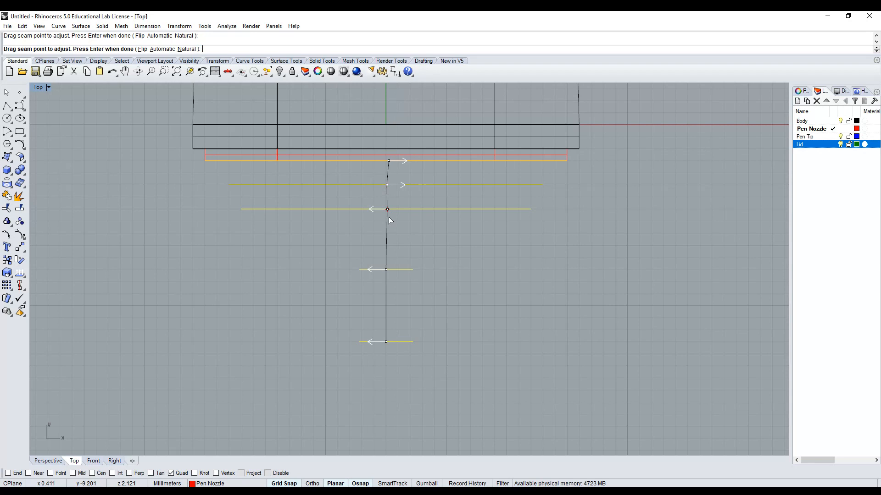
Flip the reversed seam arrows so all loft curves run the same way, and align the band edge's seam point on the centre line.
left_click(372, 209)
left_click(373, 270)
left_click(373, 342)
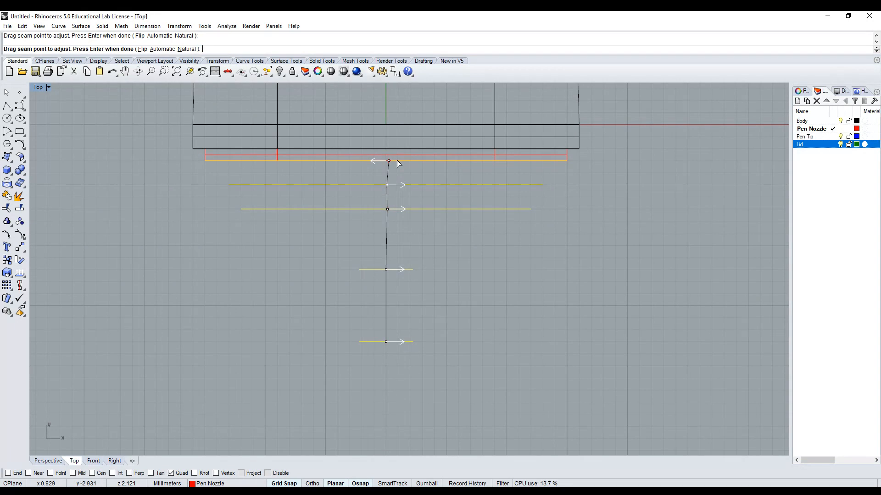
left_click_drag(389, 161, 385, 161)
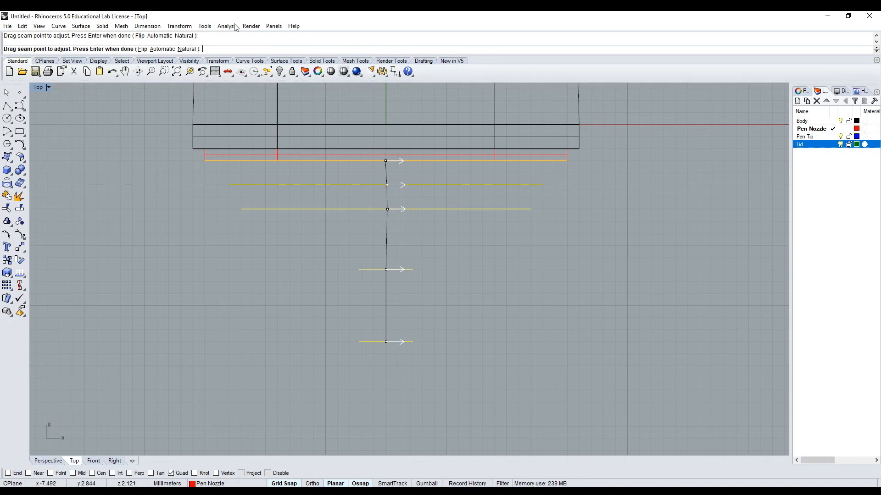
left_click(215, 71)
scroll(521, 168, "down", 5)
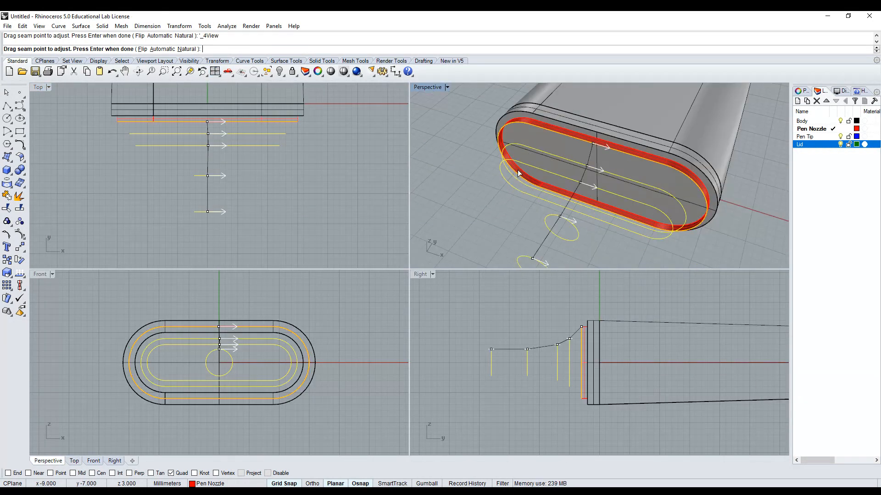
scroll(518, 154, "down", 2)
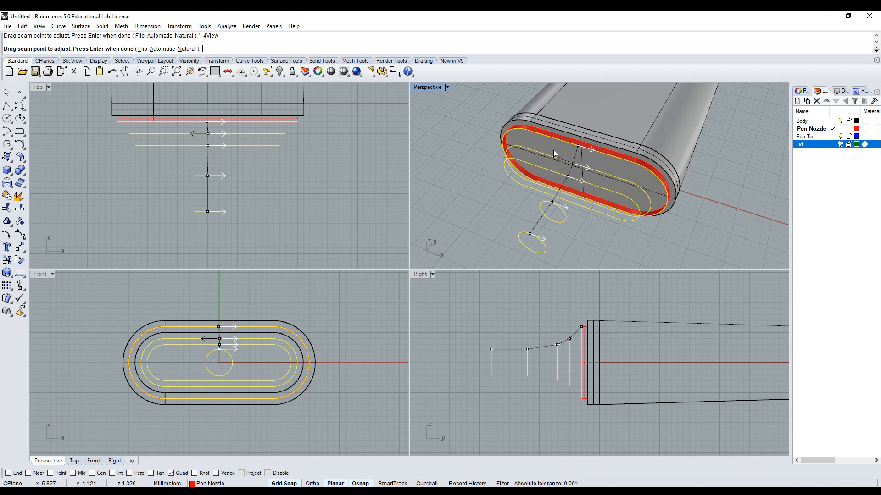
Accept the aligned seam points and preview the nozzle loft with the Normal style.
key("Return")
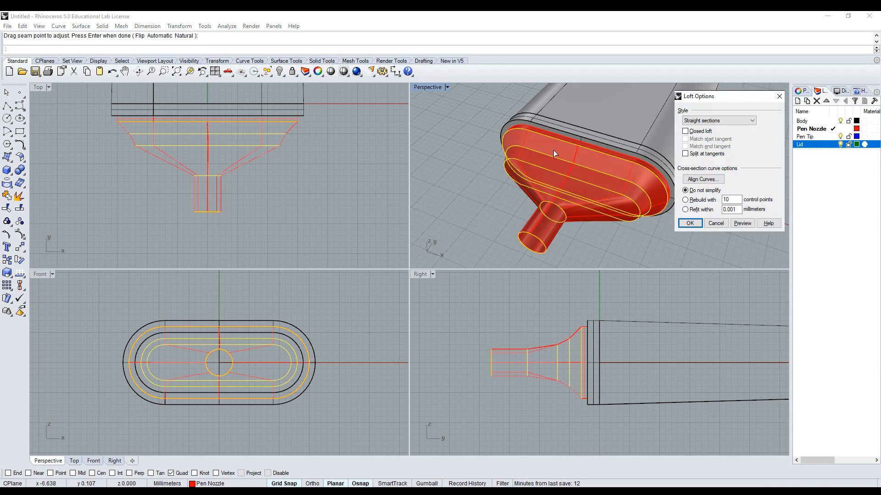
left_click_drag(722, 104, 752, 94)
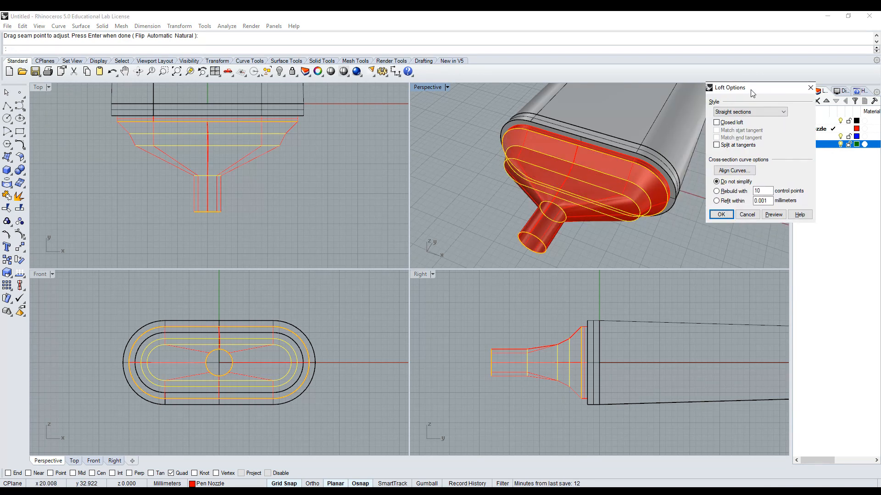
double_click(426, 87)
left_click(138, 71)
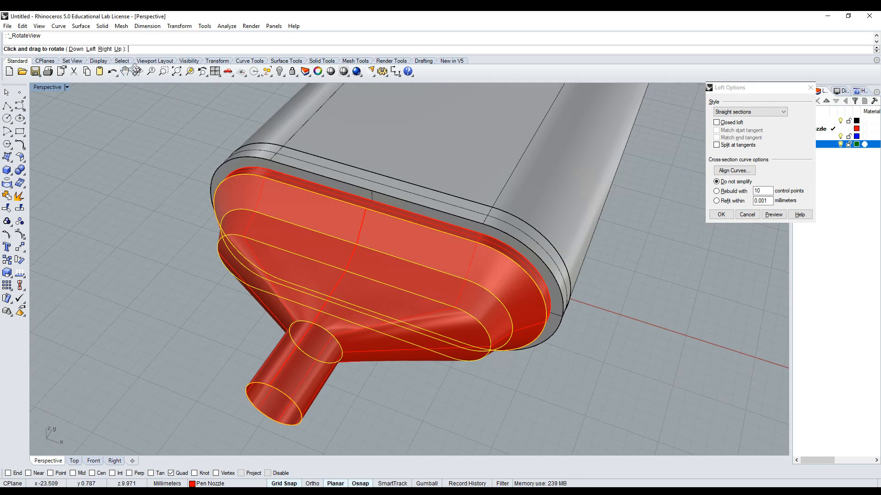
left_click_drag(284, 198, 305, 216)
left_click(771, 111)
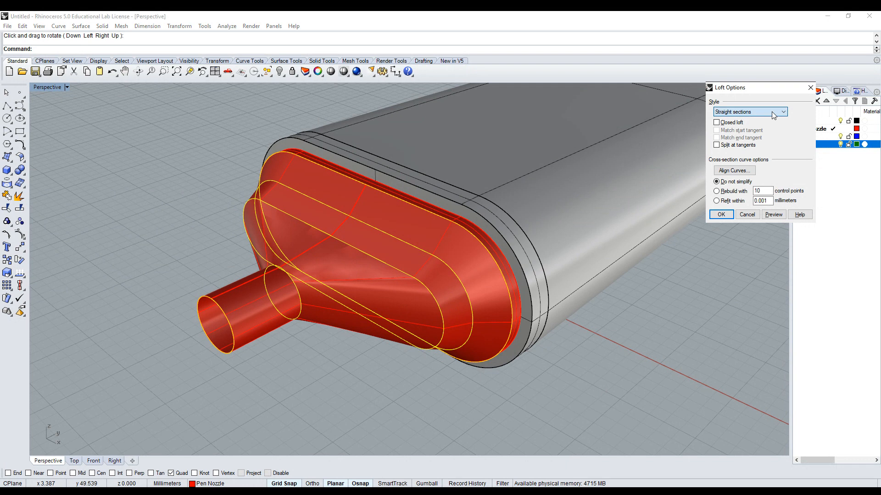
scroll(772, 111, "up", 3)
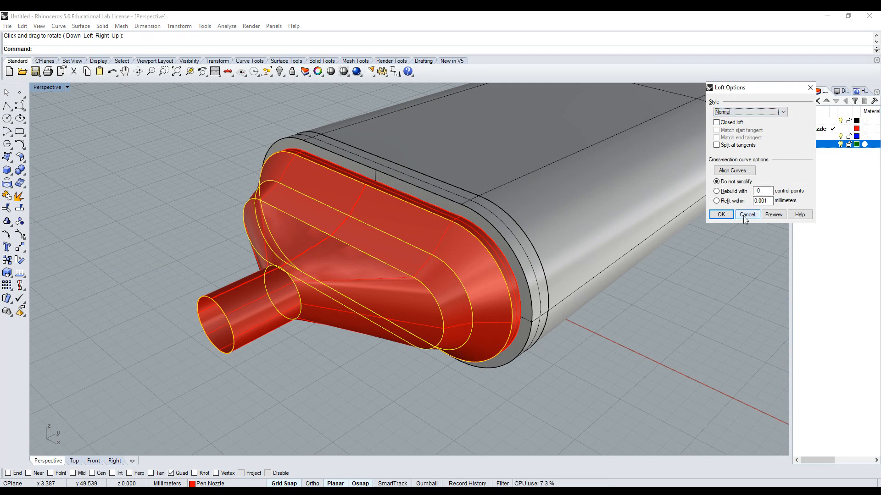
left_click(773, 215)
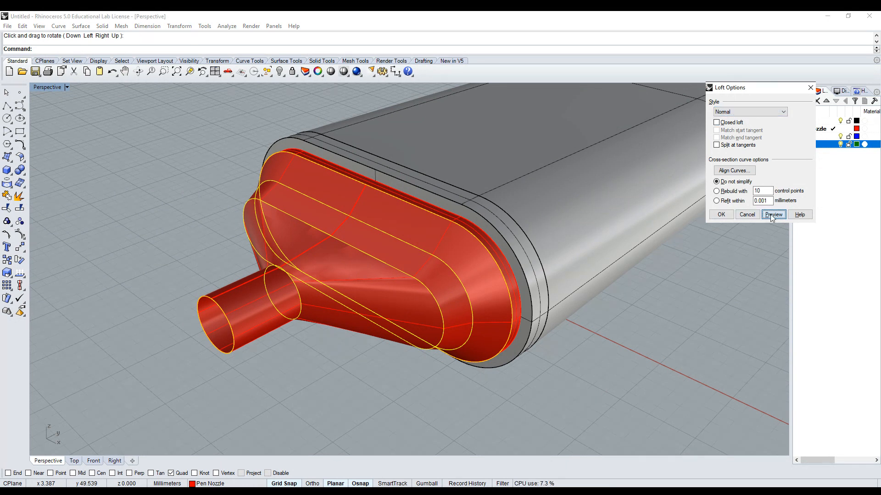
Preview the nozzle loft with the Loose style, followed by the Tight style, to compare their shapes.
left_click(784, 113)
left_click(777, 125)
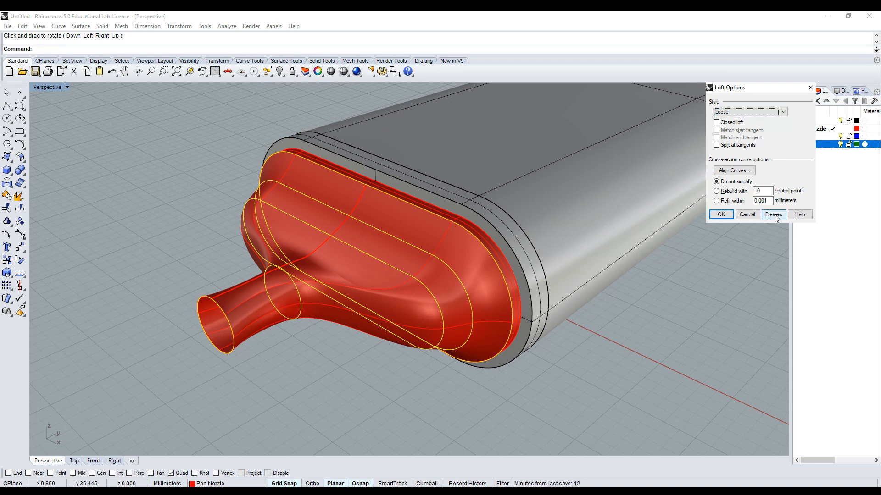
left_click(773, 215)
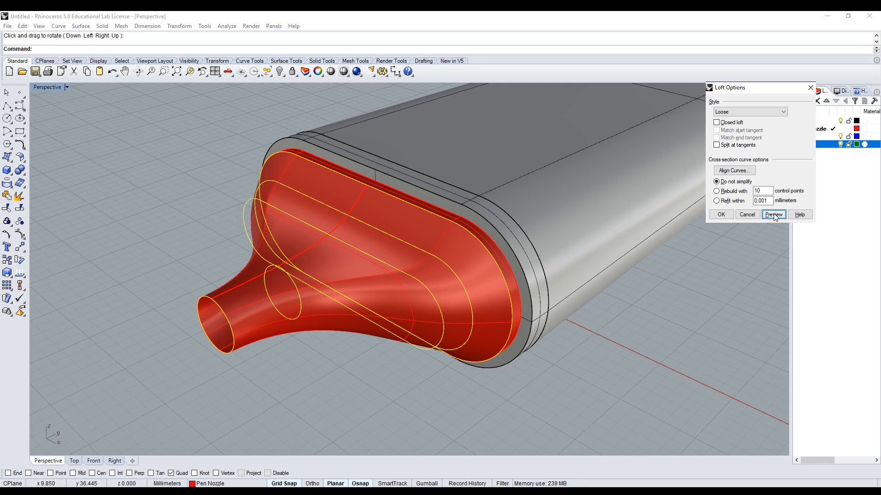
left_click(138, 71)
mouse_move(370, 243)
left_mouse_down()
mouse_move(354, 220)
mouse_move(310, 198)
mouse_move(290, 202)
mouse_move(346, 219)
mouse_move(442, 199)
mouse_move(463, 239)
mouse_move(375, 239)
left_mouse_up()
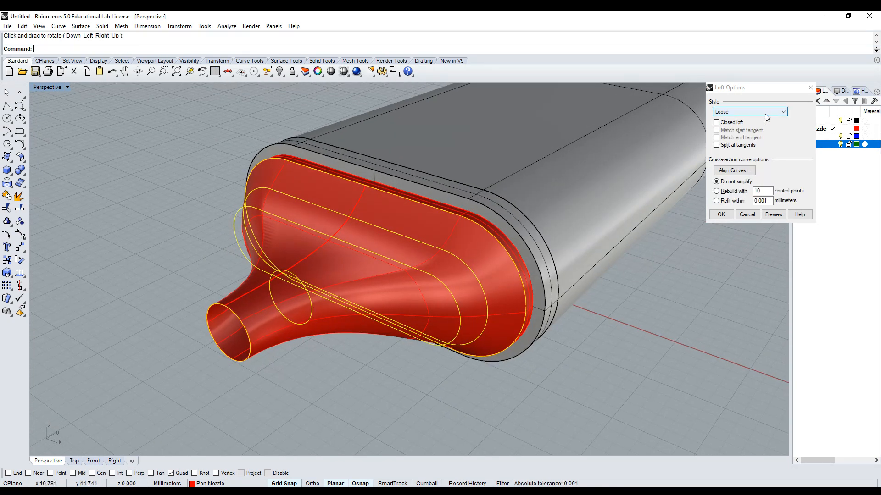
scroll(771, 112, "down", 1)
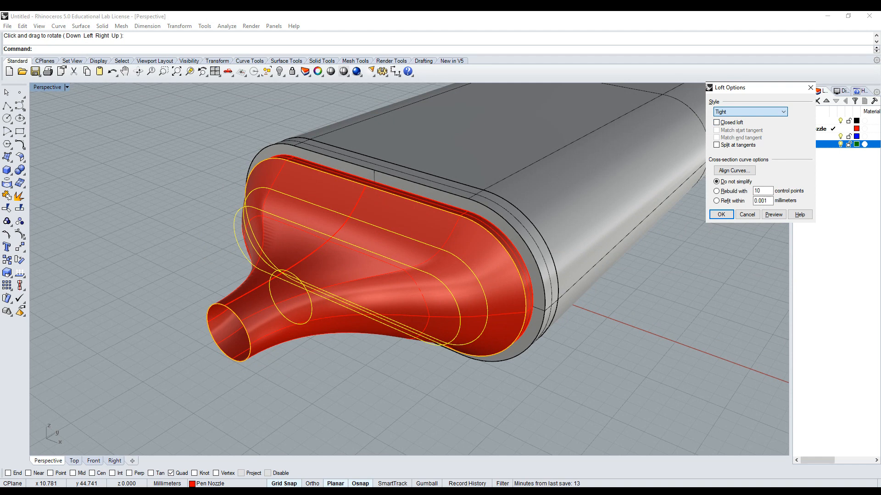
left_click(772, 216)
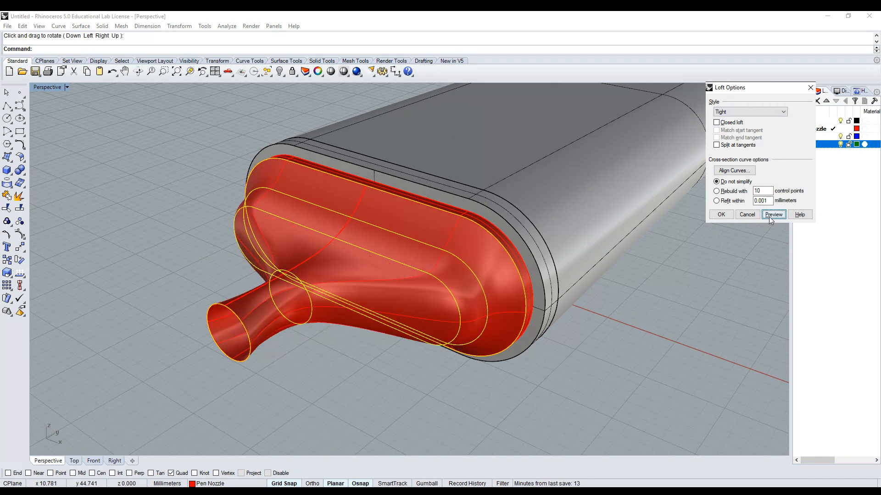
Set the loft style to Loose and create the nozzle surface.
left_click(778, 112)
left_click(775, 126)
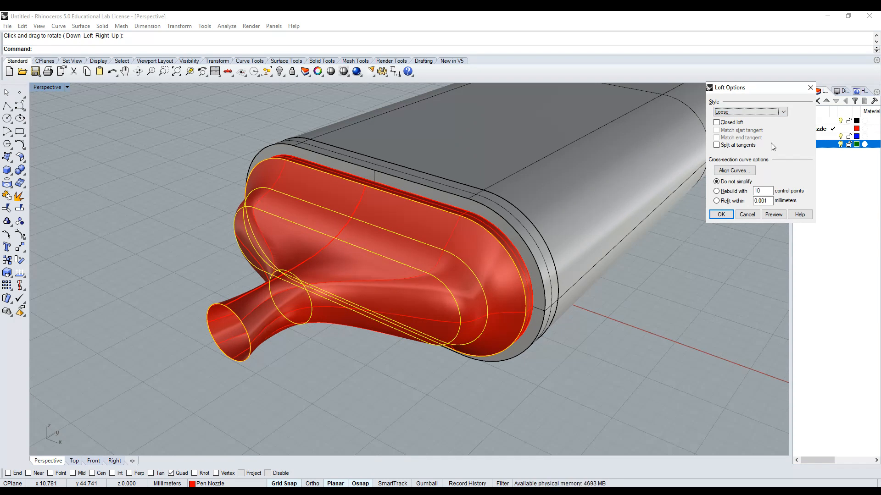
left_click(774, 216)
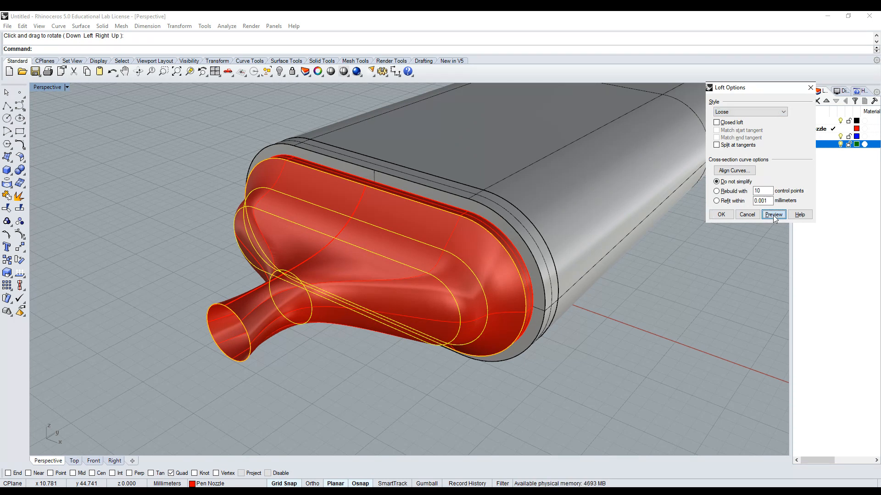
left_click(721, 215)
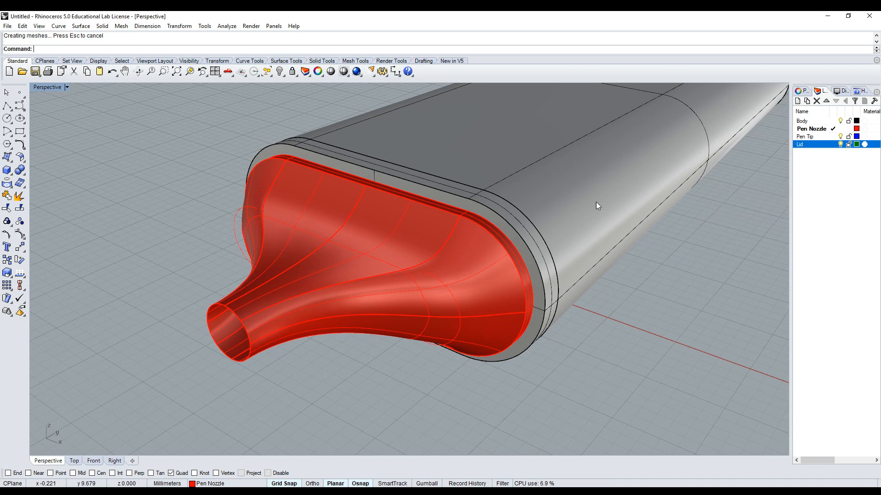
Cap the planar openings of the lofted nozzle to make it solid.
left_click(138, 71)
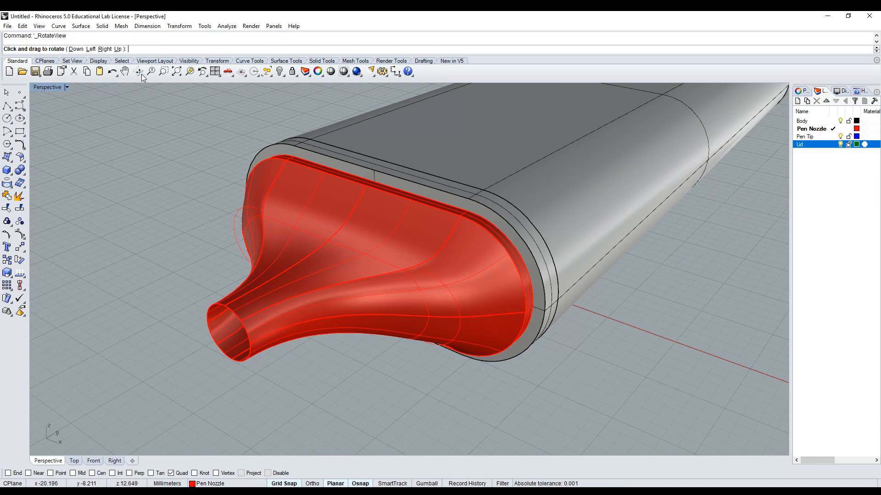
mouse_move(202, 216)
left_mouse_down()
mouse_move(226, 197)
mouse_move(331, 171)
mouse_move(393, 131)
mouse_move(431, 195)
mouse_move(373, 237)
mouse_move(212, 218)
mouse_move(164, 196)
mouse_move(181, 250)
mouse_move(215, 200)
mouse_move(234, 227)
mouse_move(206, 209)
left_mouse_up()
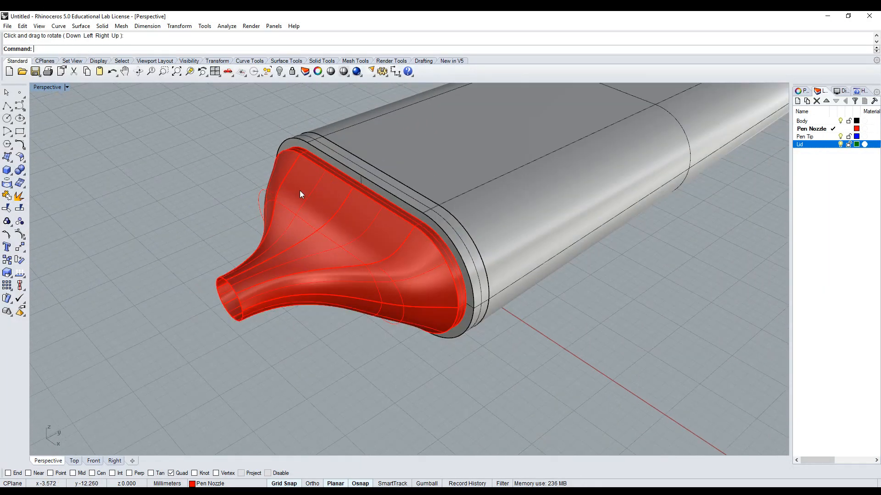
left_click(242, 302)
left_click(200, 197)
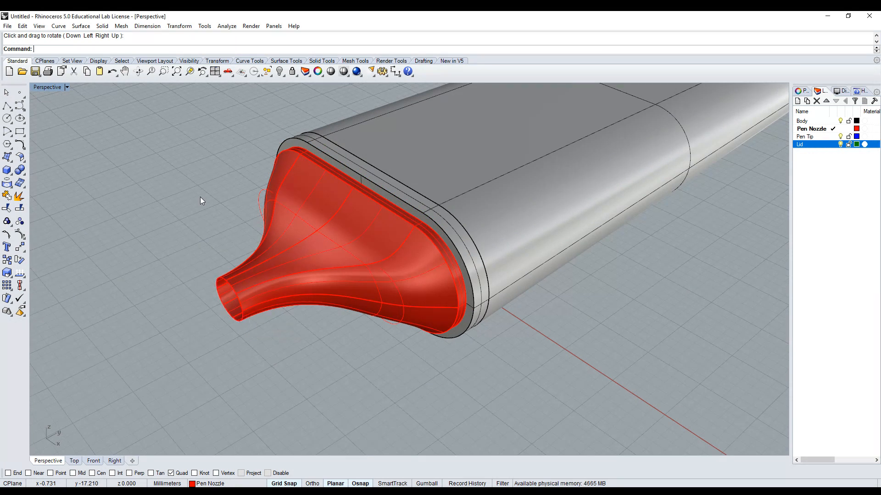
left_click(277, 270)
type("C")
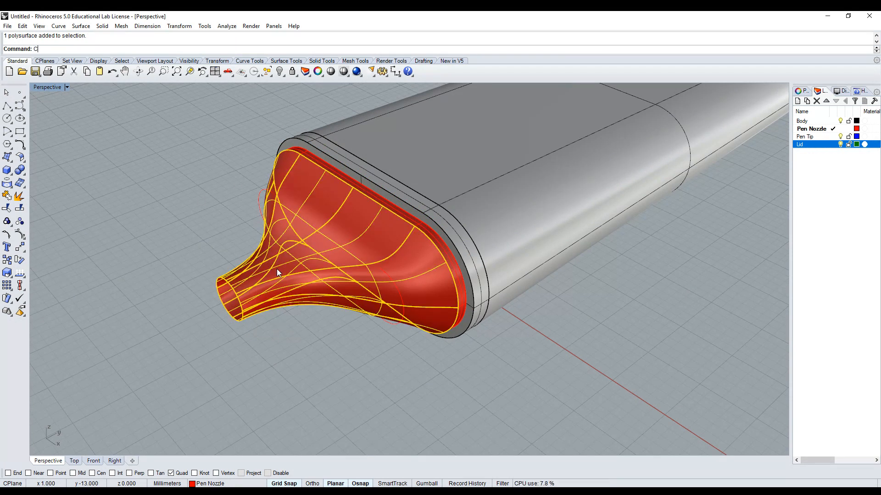
type("ap")
key("Return")
left_click(147, 221)
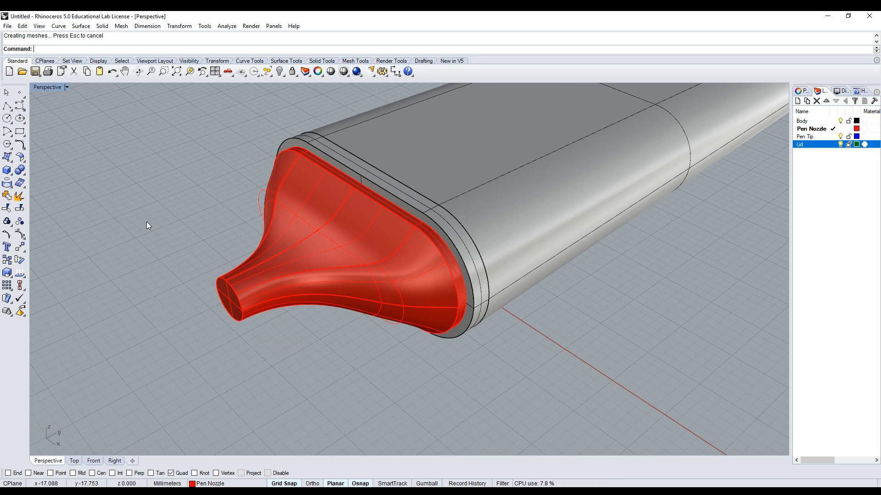
Delete the slot profile curve that sticks out beyond the nozzle surface.
left_click(261, 202)
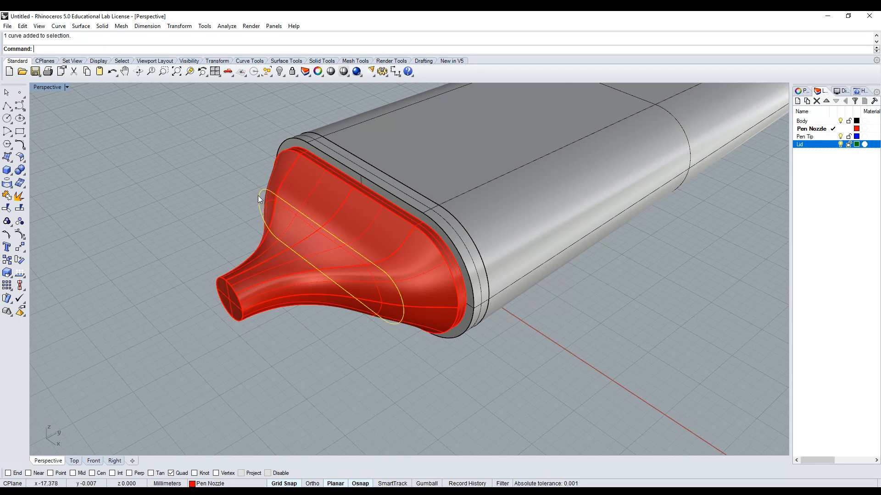
key("Delete")
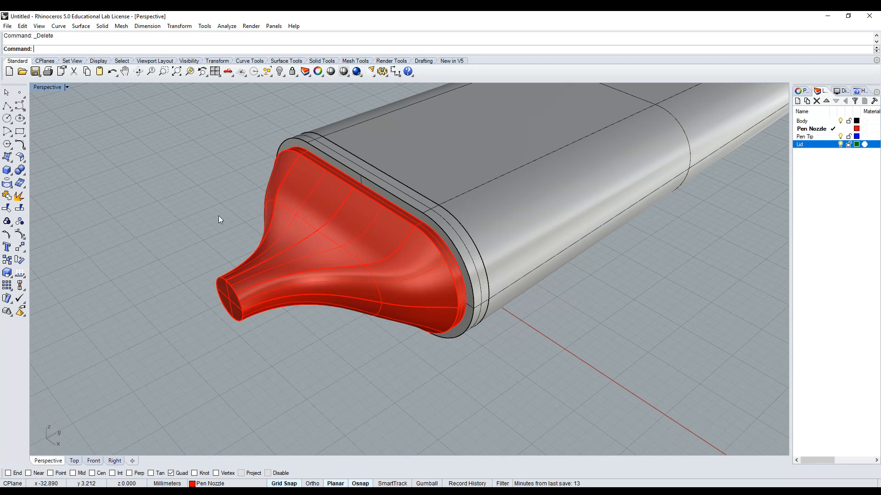
left_click(273, 155)
key("Escape")
left_click(138, 72)
left_click_drag(257, 303, 297, 283)
scroll(412, 286, "down", 8)
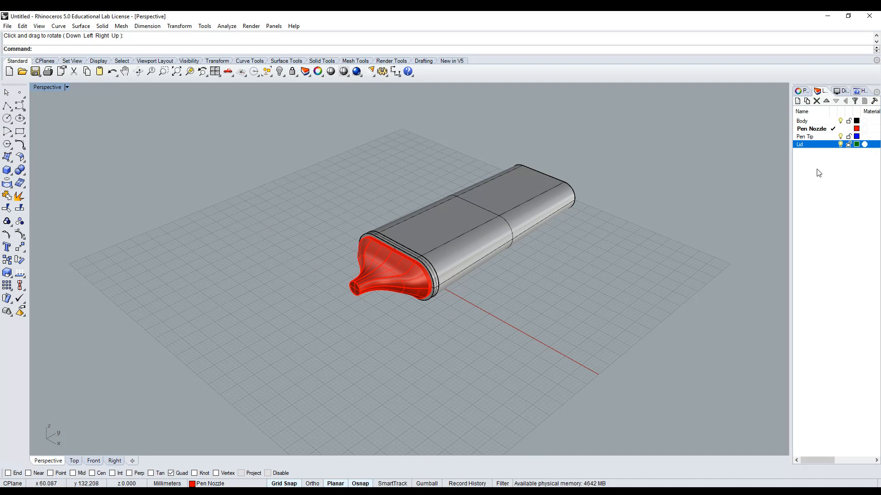
Make Pen Tip the current layer and, in the Front view, offset the small circle inside the nozzle neck inward by 0.5 mm.
left_click(204, 483)
left_click(202, 467)
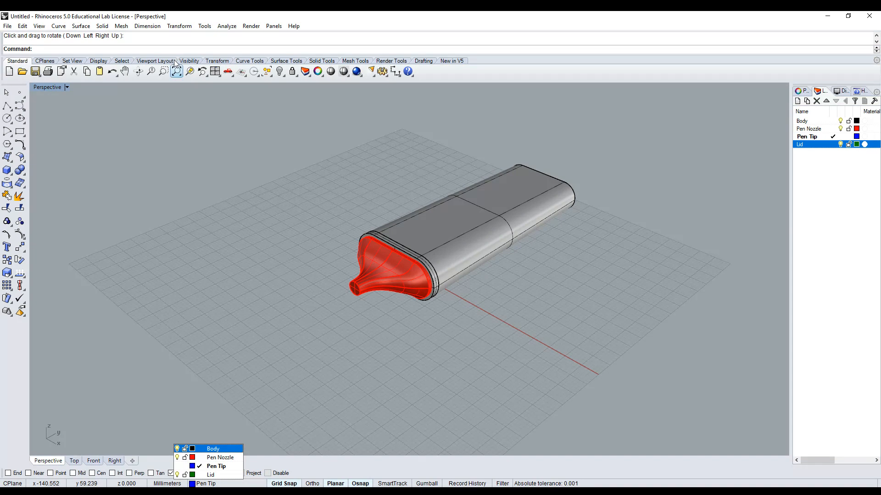
left_click(215, 72)
double_click(40, 274)
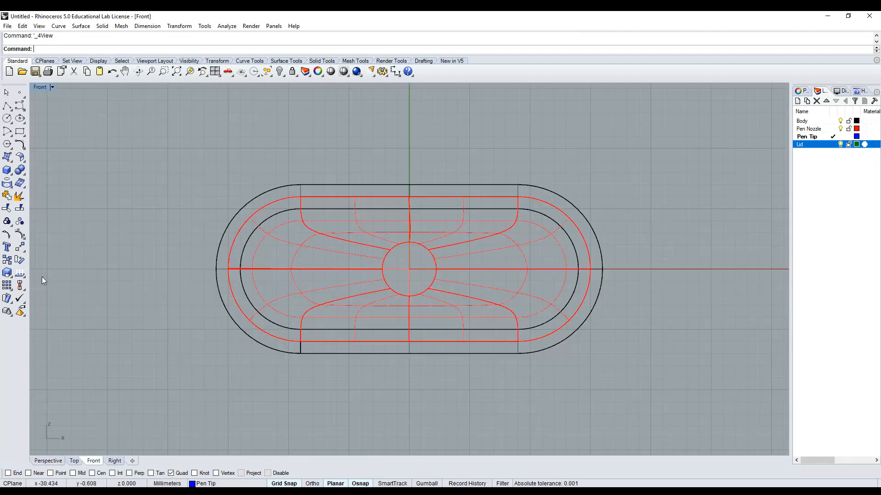
left_click(395, 248)
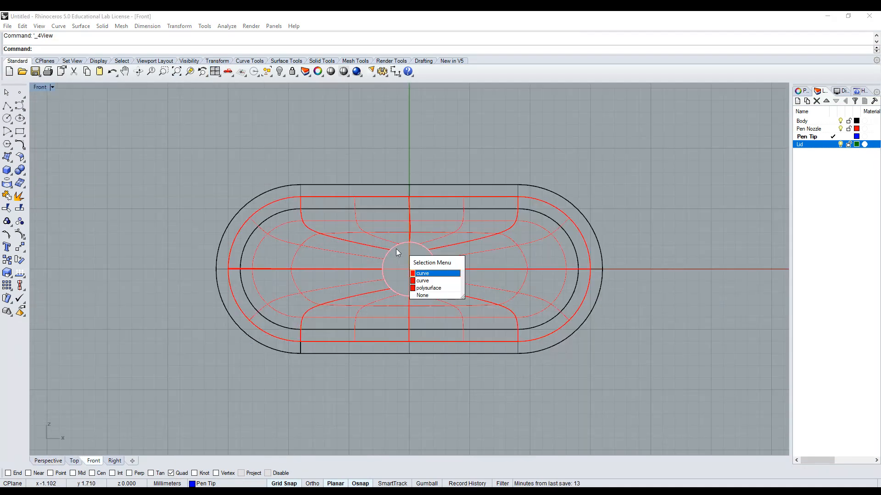
left_click(422, 274)
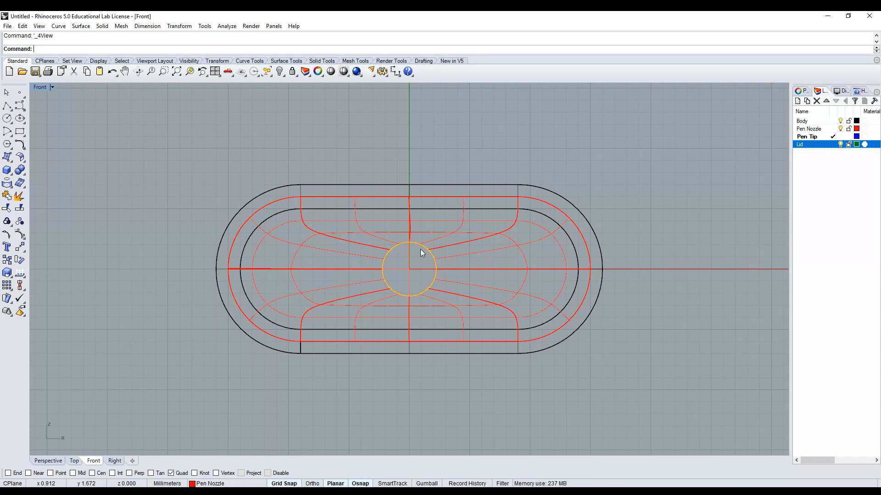
key("Return")
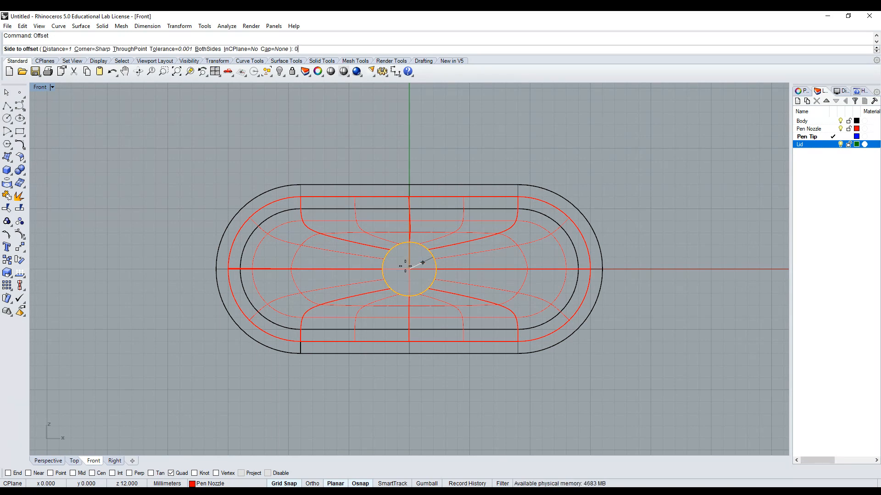
type("0.5")
key("Return")
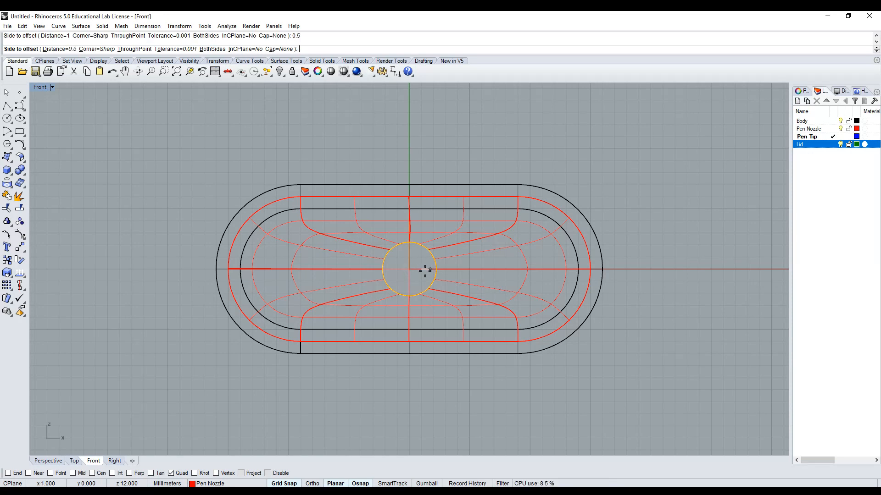
left_click(424, 275)
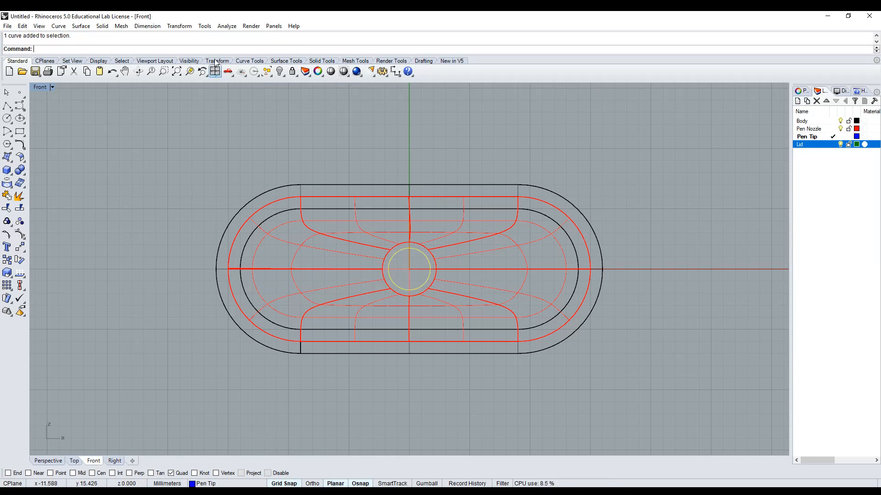
Create a planar surface from the offset circle on the Pen Tip layer.
left_click(215, 71)
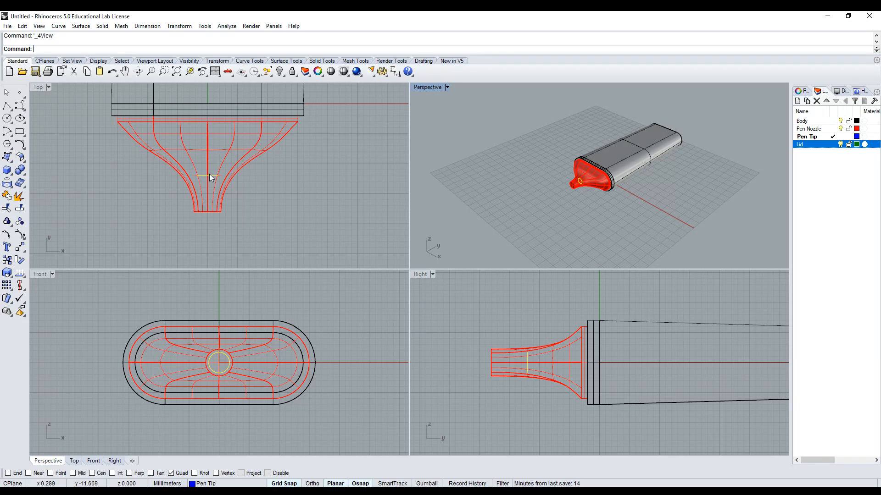
left_click(80, 27)
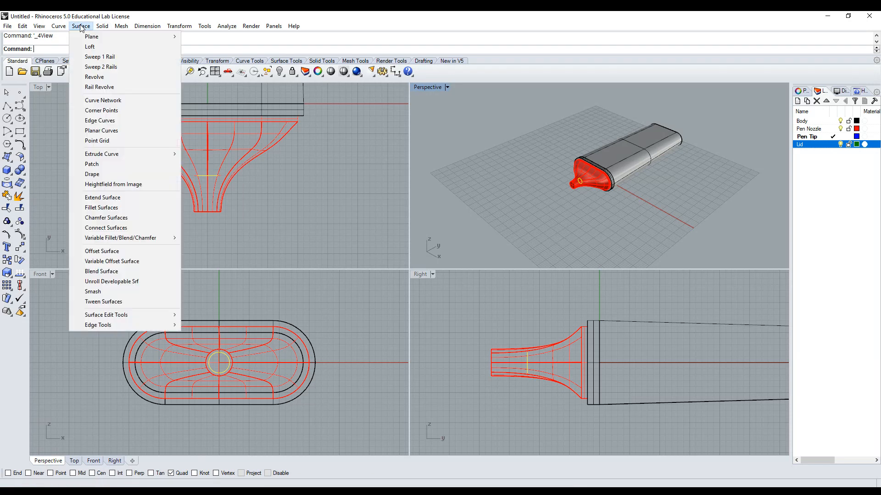
left_click(119, 130)
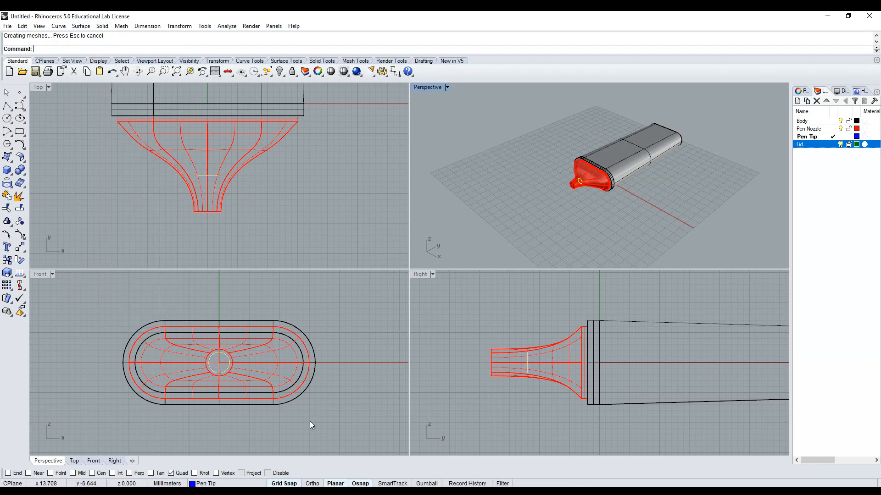
Extrude the circular planar surface 12 mm out through the nozzle opening as a solid pen tip, and delete the original surface.
left_click(226, 369)
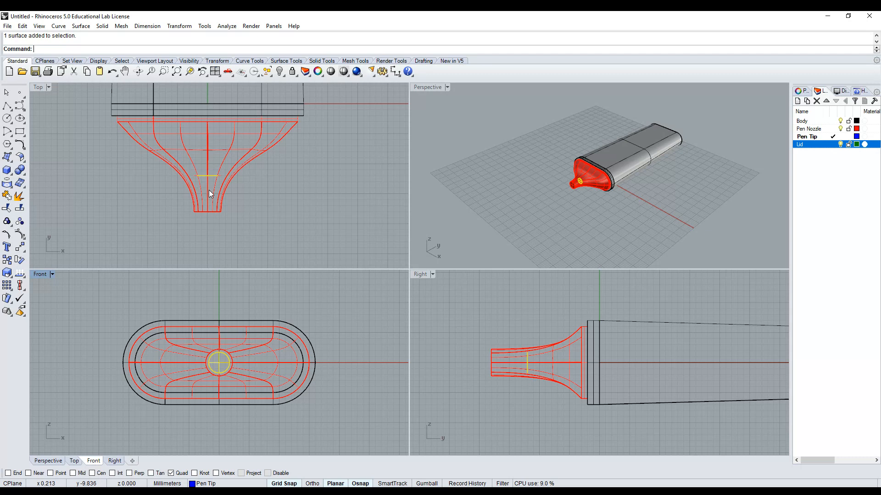
left_click(102, 26)
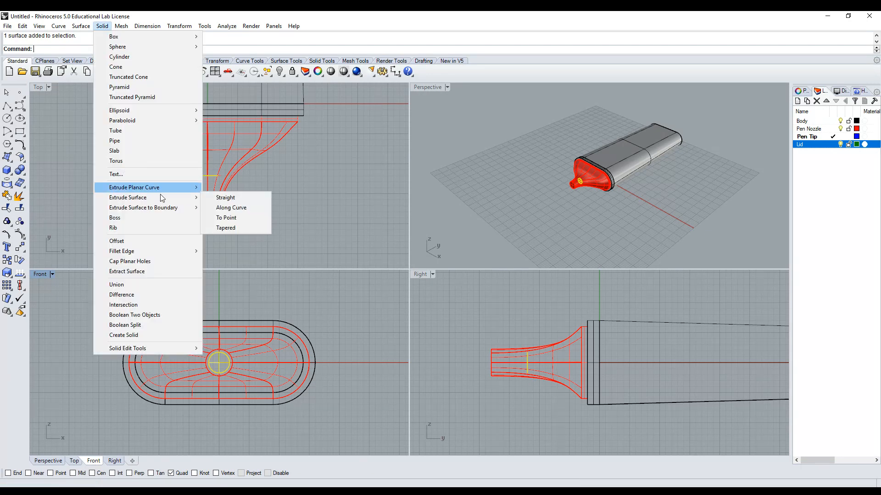
left_click(225, 198)
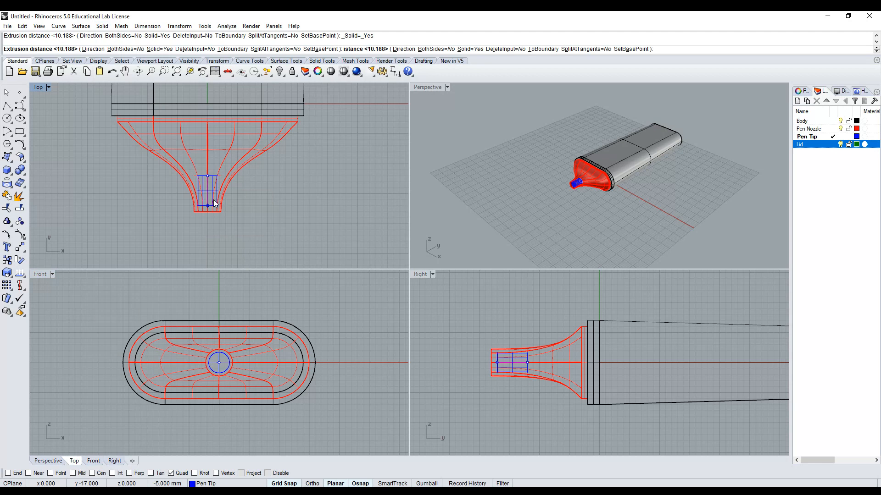
left_click(209, 248)
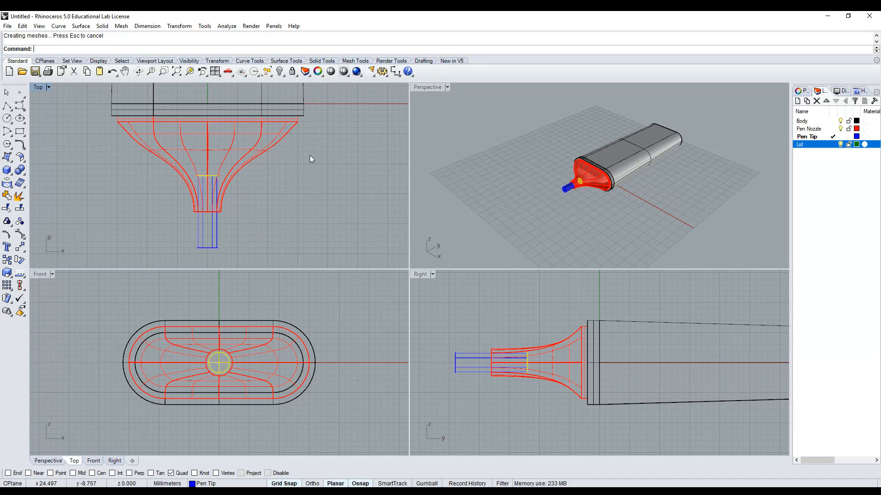
key("Delete")
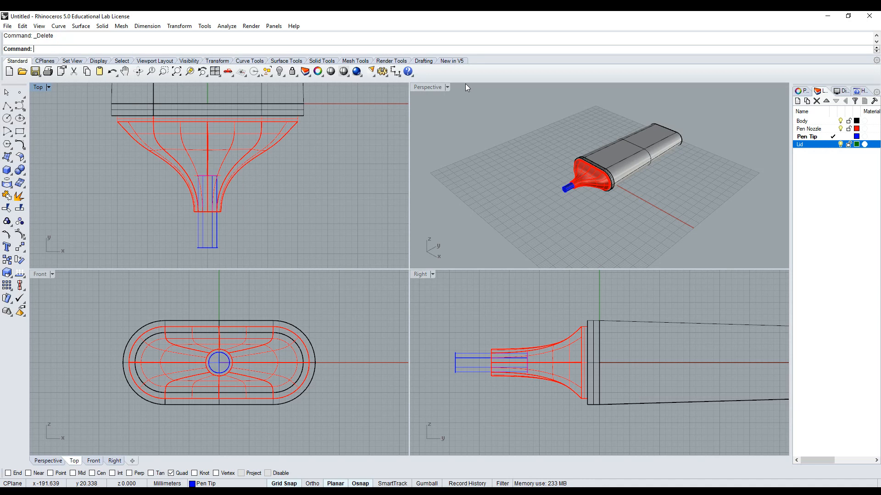
Examine the extruded pen tip and its fit in the nozzle up close in the Perspective view.
double_click(429, 88)
left_click(138, 71)
mouse_move(437, 311)
left_mouse_down()
mouse_move(403, 293)
mouse_move(379, 299)
mouse_move(469, 320)
left_mouse_up()
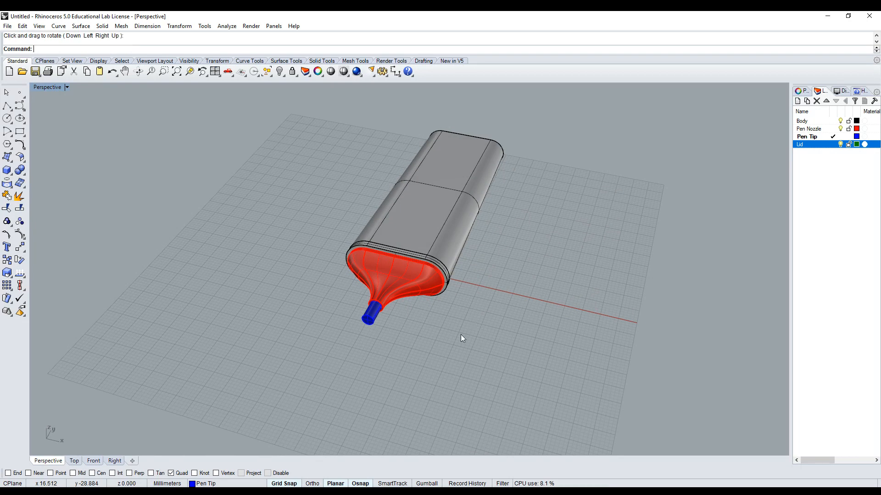
scroll(363, 323, "up", 13)
scroll(381, 301, "down", 8)
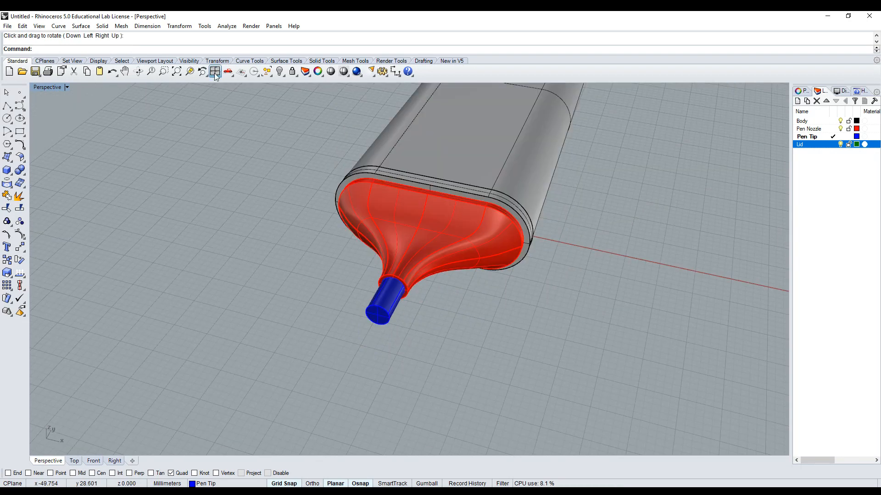
left_click(216, 71)
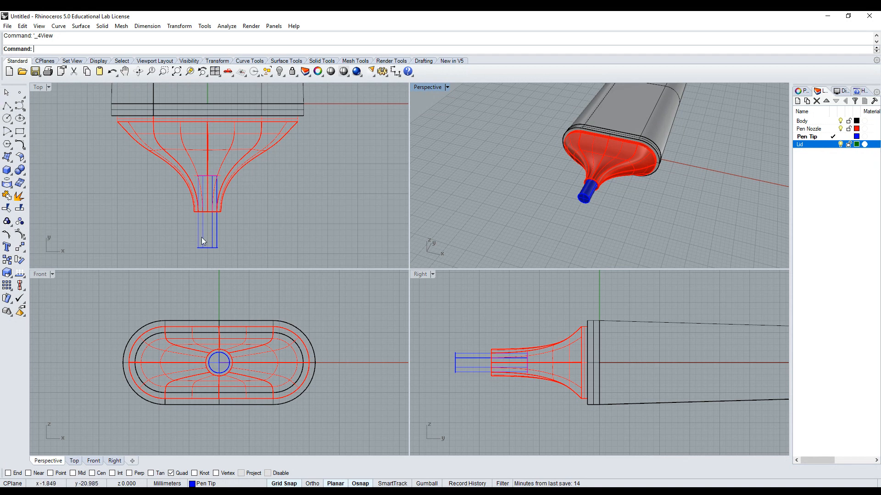
scroll(180, 129, "down", 1)
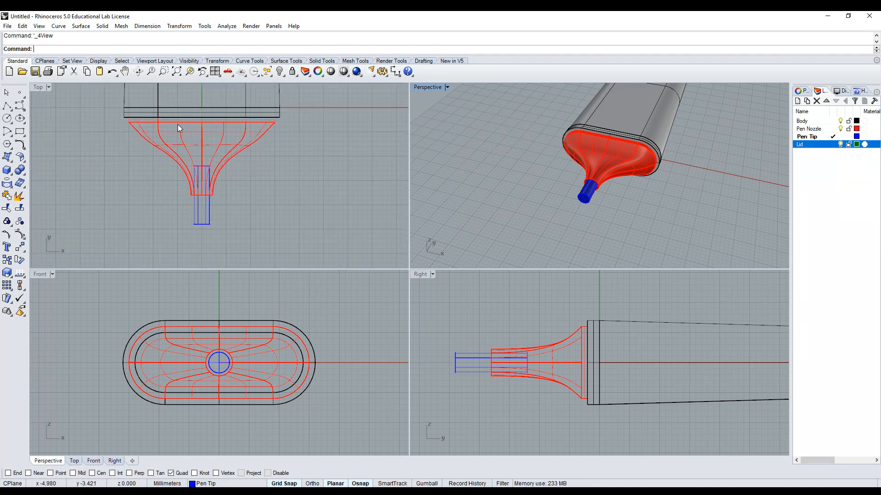
left_click(7, 106)
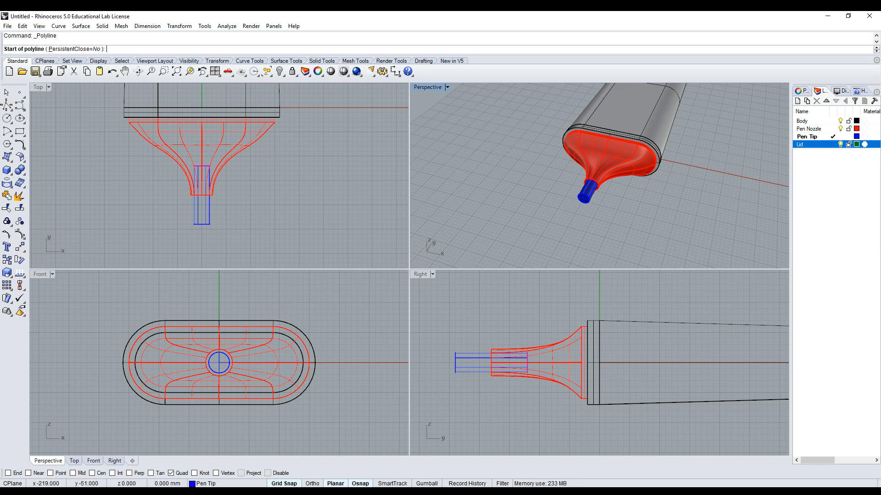
left_click(177, 200)
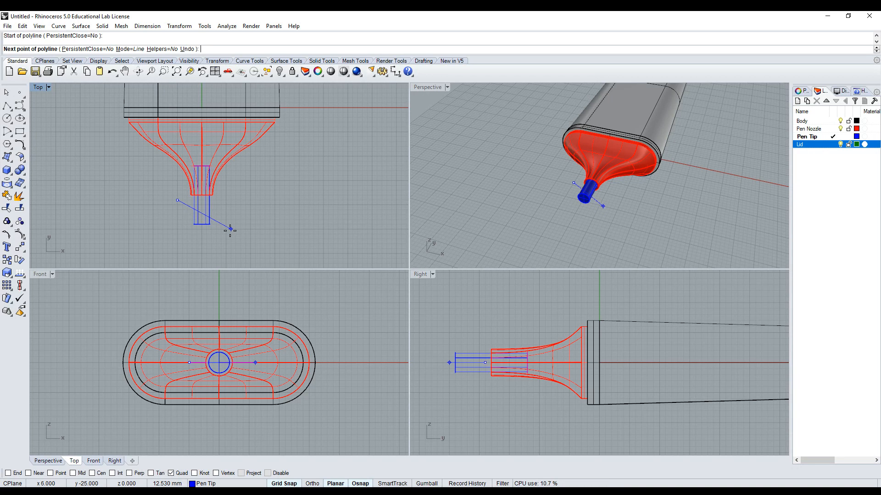
key("Escape")
Draw a closed four-sided polyline in the Top view with one edge cutting diagonally across the free end of the pen tip.
right_click(200, 223)
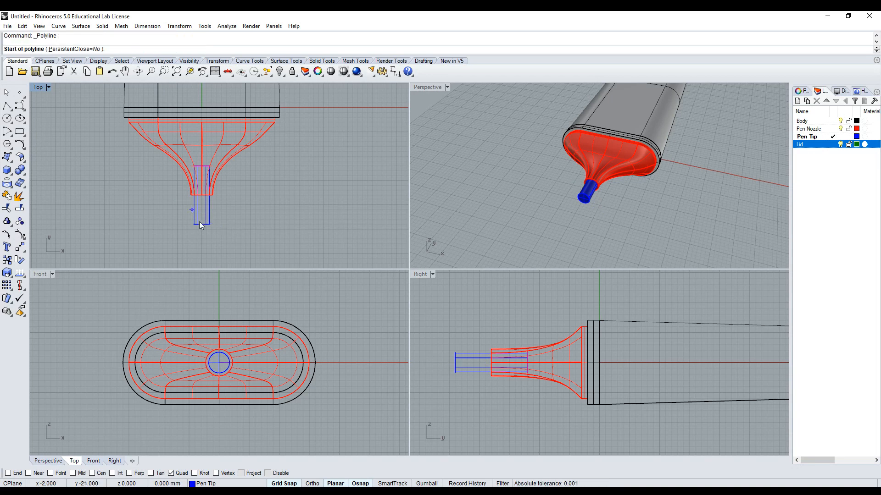
left_click(187, 205)
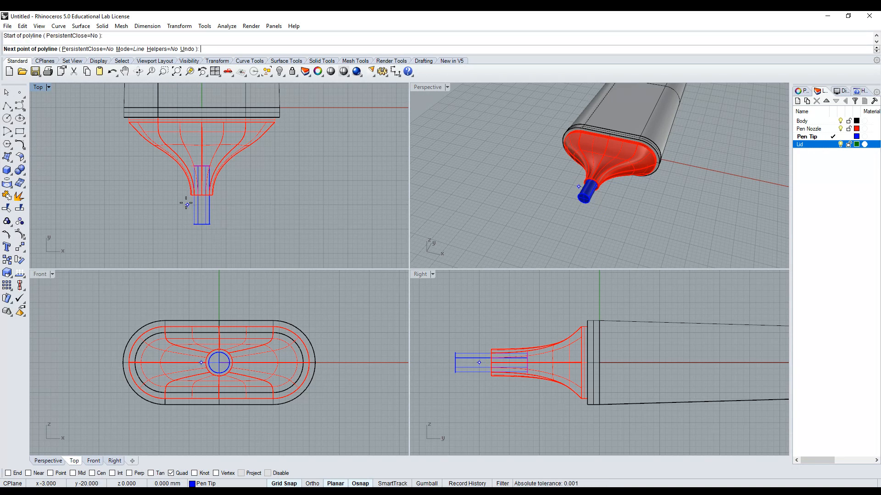
left_click(221, 234)
left_click(192, 253)
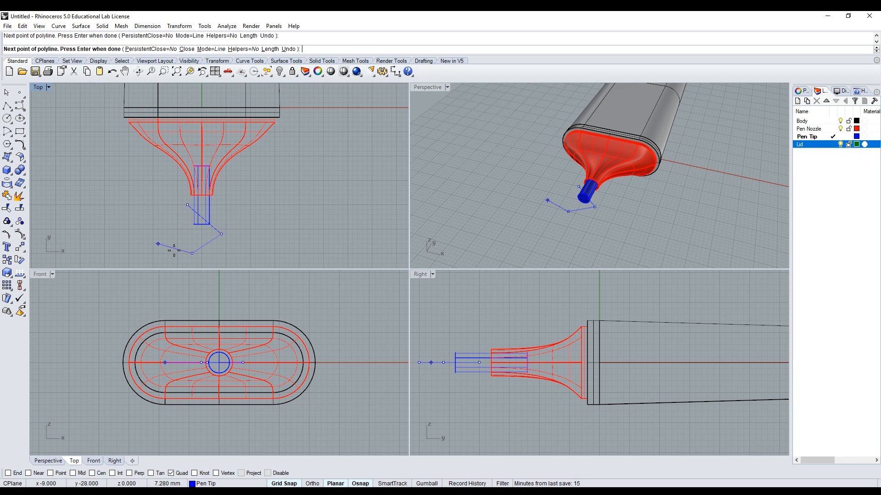
left_click(159, 239)
left_click(177, 210)
left_click(188, 205)
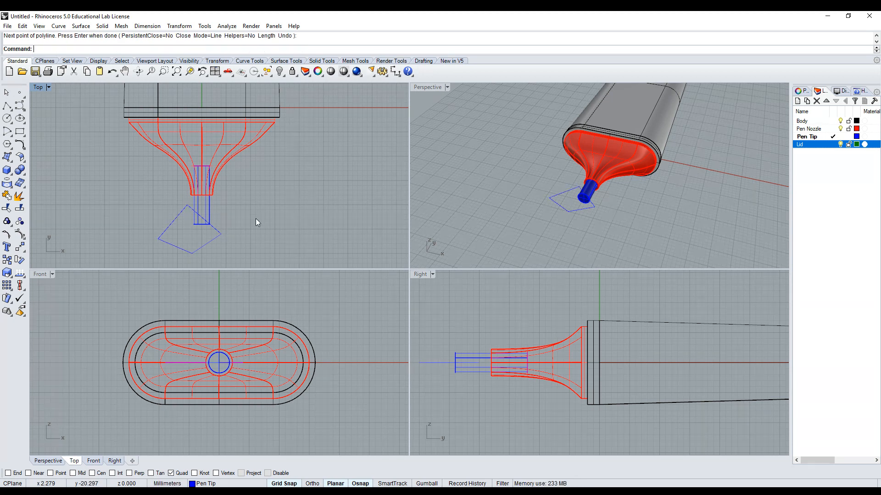
Move the four-sided polyline slightly towards the nozzle in the Top view, keeping its diagonal edge across the pen tip.
scroll(216, 229, "up", 4)
scroll(233, 210, "down", 4)
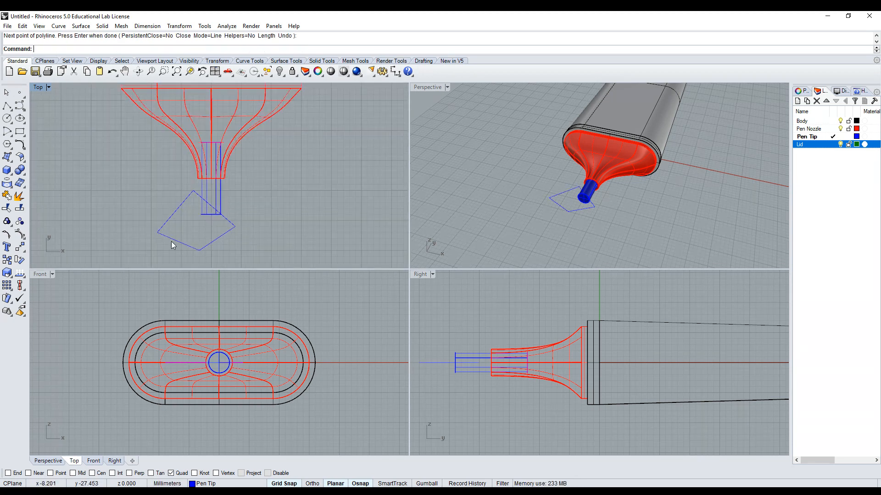
scroll(204, 204, "up", 4)
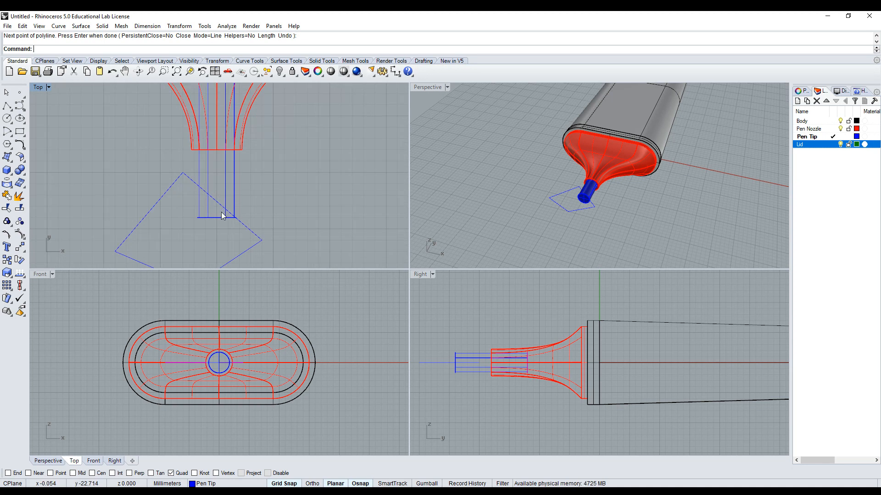
scroll(228, 179, "down", 4)
key("Return")
left_click_drag(243, 208, 239, 202)
left_click(279, 183)
Create a planar surface from the four-sided polyline and delete the polyline.
left_click(237, 211)
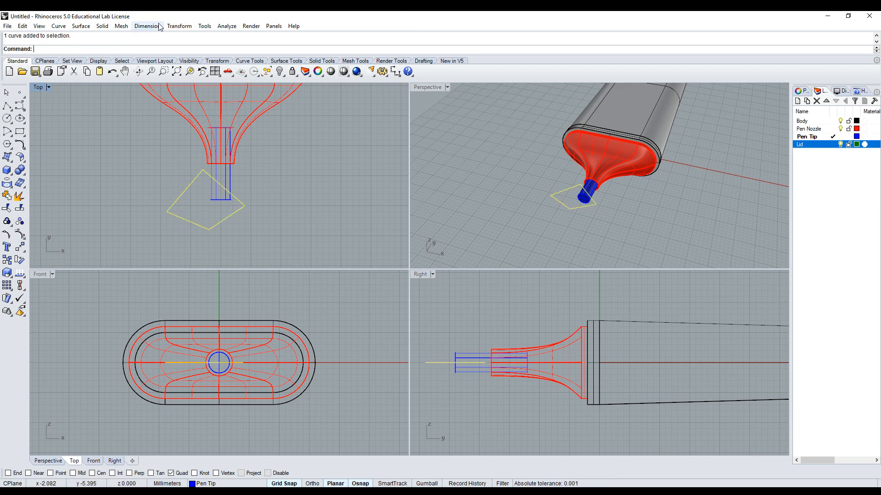
left_click(81, 25)
left_click(125, 131)
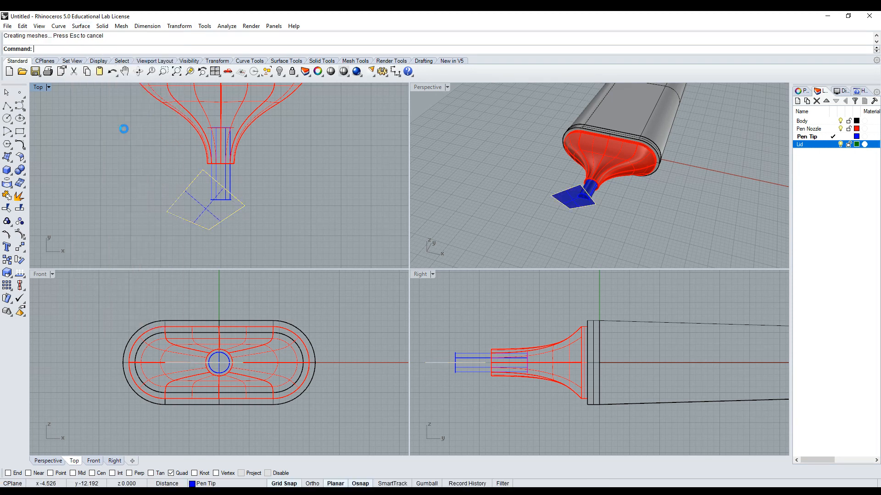
key("Delete")
Extrude the four-sided surface straight to both sides into a solid taller than the pen tip, and delete the original surface.
left_click(200, 211)
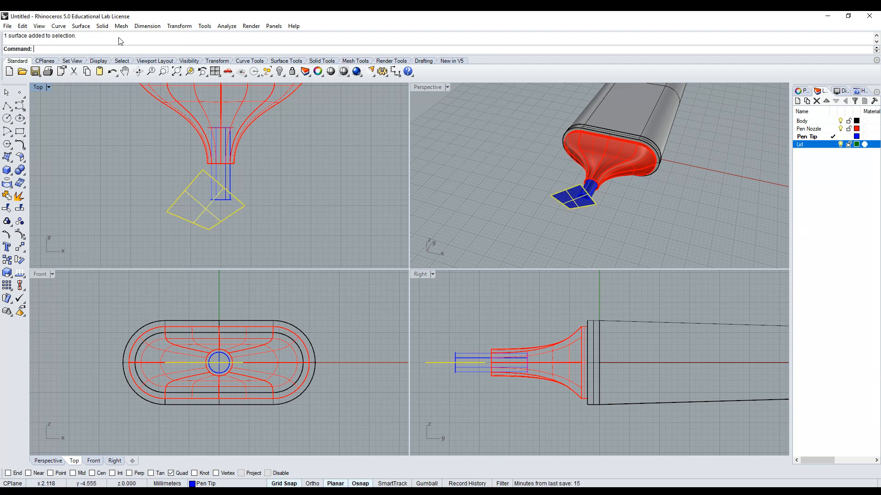
left_click(102, 26)
mouse_move(168, 197)
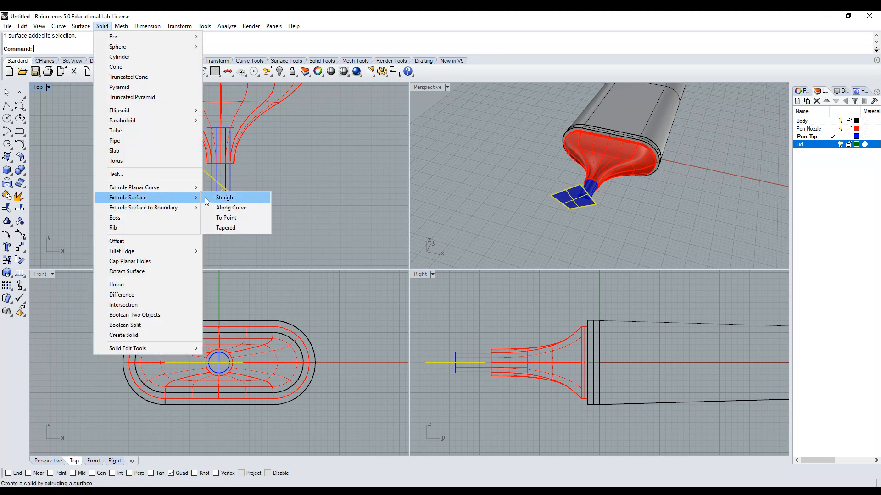
left_click(207, 199)
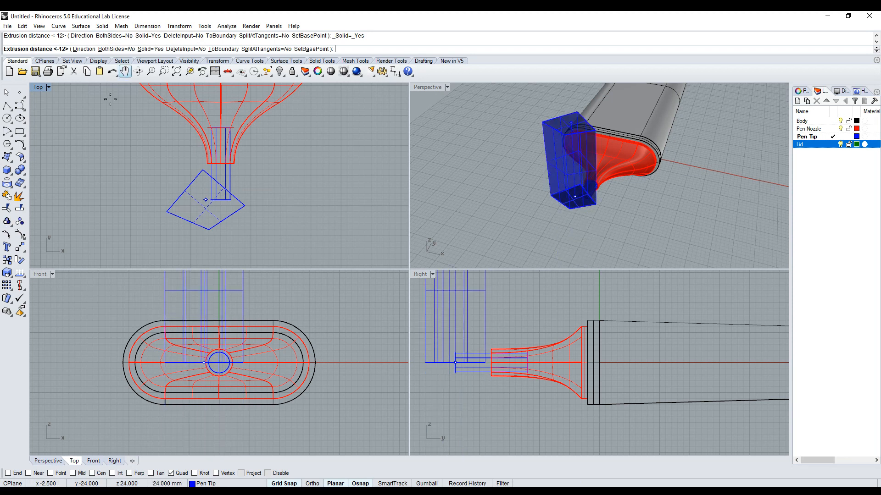
left_click(121, 49)
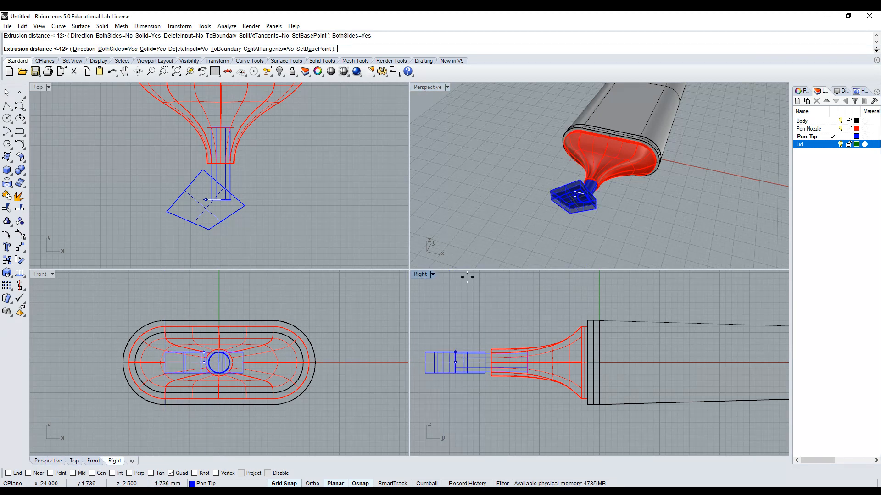
left_click(470, 316)
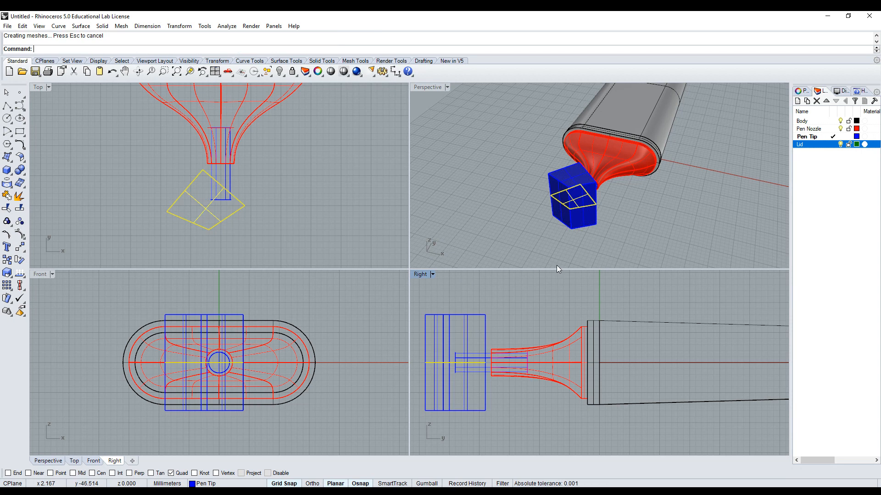
key("Delete")
Subtract the four-sided solid from the pen tip cylinder with Boolean Difference to cut a slanted chisel end.
left_click(428, 87)
double_click(428, 90)
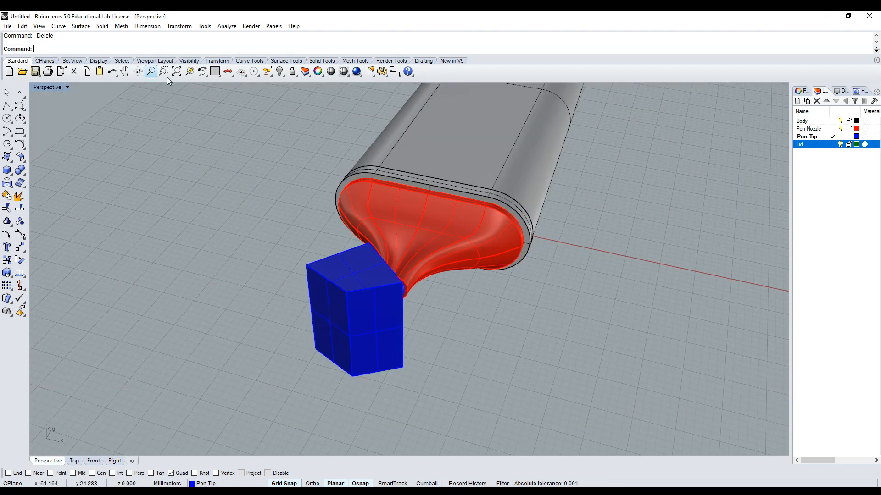
left_click(138, 72)
left_click_drag(452, 280, 294, 231)
scroll(294, 231, "up", 3)
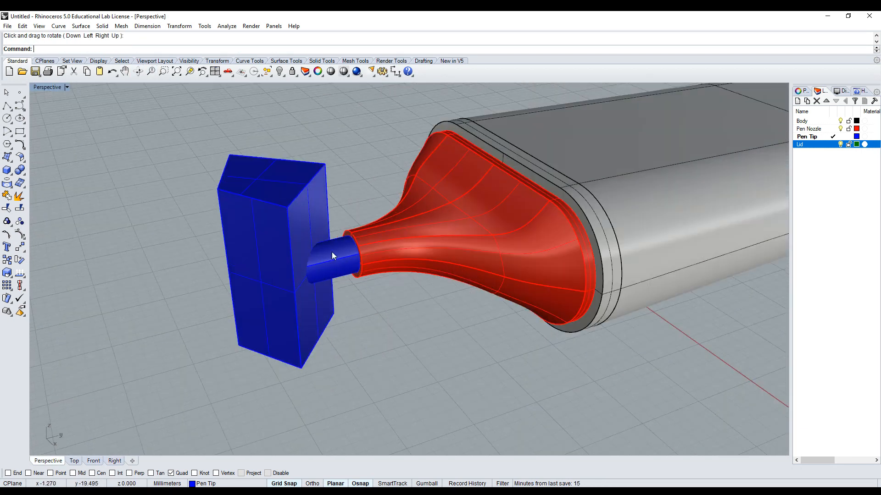
left_click(21, 173)
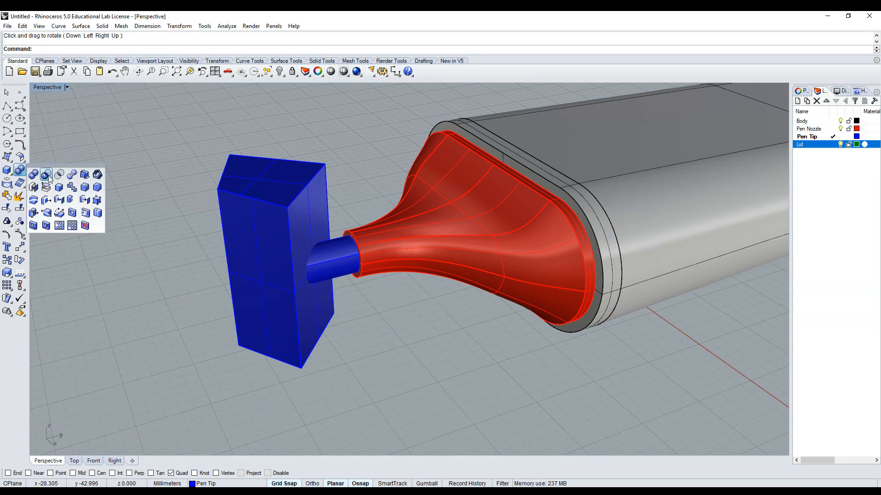
left_click(46, 176)
left_click(333, 258)
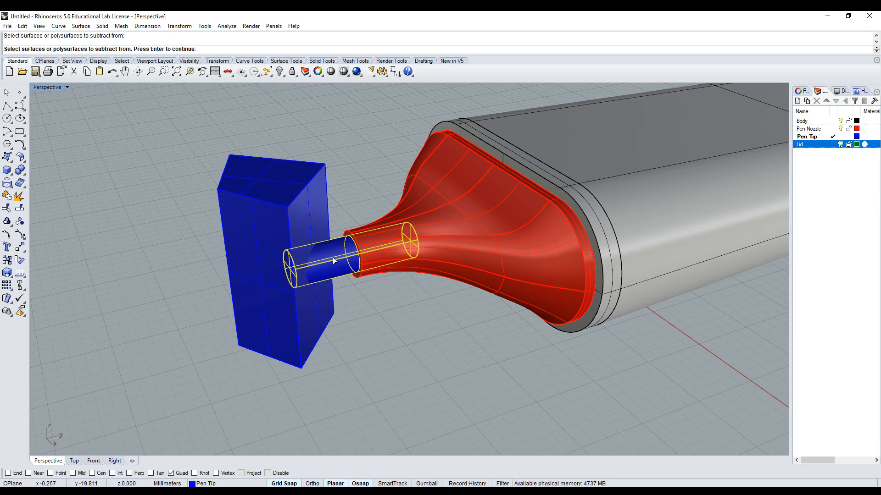
key("Return")
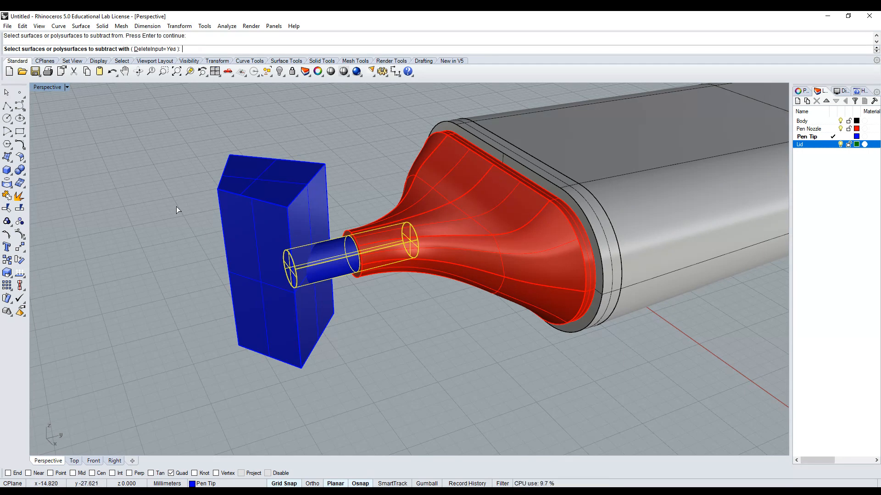
left_click(245, 221)
key("Return")
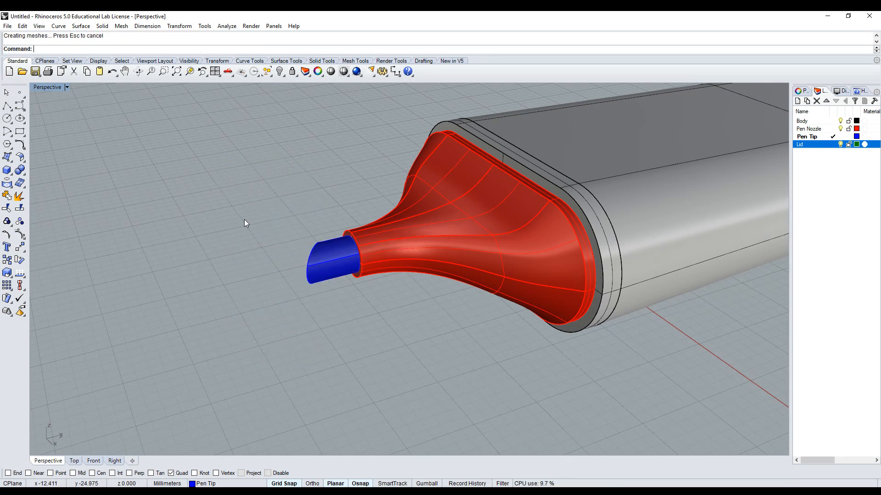
right_click_drag(143, 110, 355, 273)
scroll(356, 272, "down", 5)
left_click(138, 72)
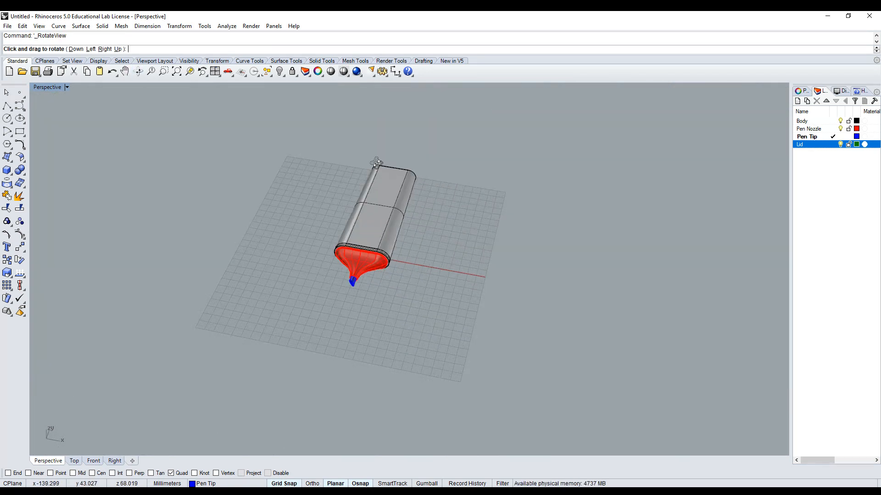
left_click_drag(420, 215, 412, 195)
scroll(366, 246, "up", 12)
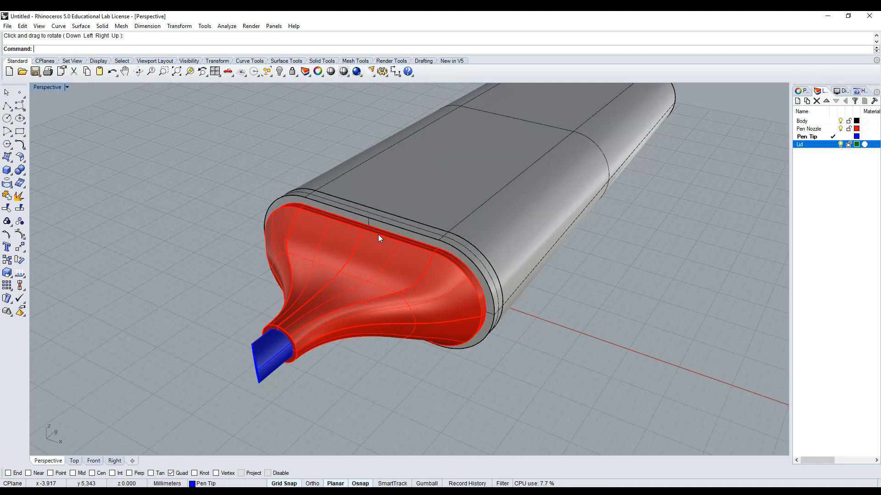
left_click(381, 222)
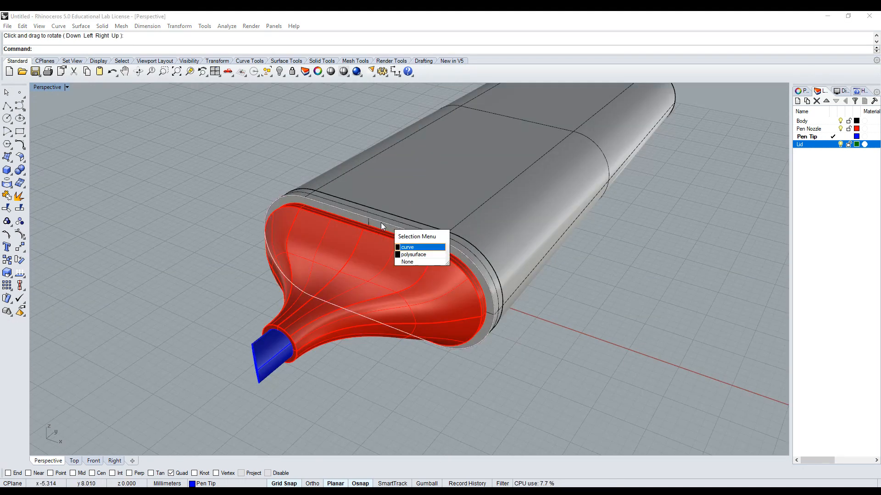
left_click(406, 248)
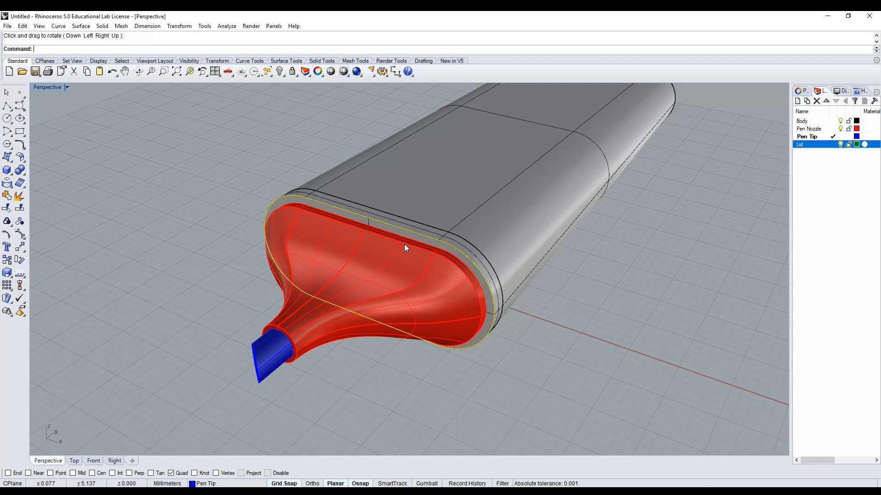
Move the body's rear end curve along the pen's axis in the Top view to just beyond the pen tip, at y -25.
left_click(214, 72)
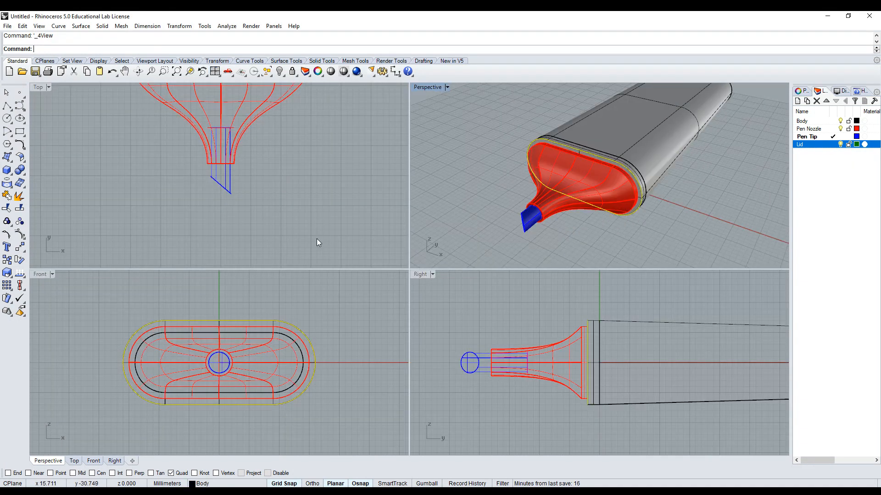
scroll(305, 189, "down", 5)
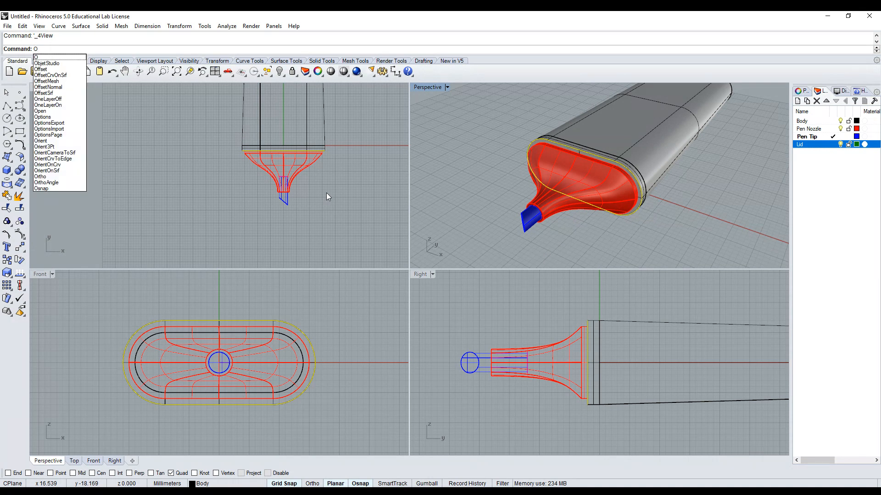
key("Escape")
scroll(327, 193, "down", 6)
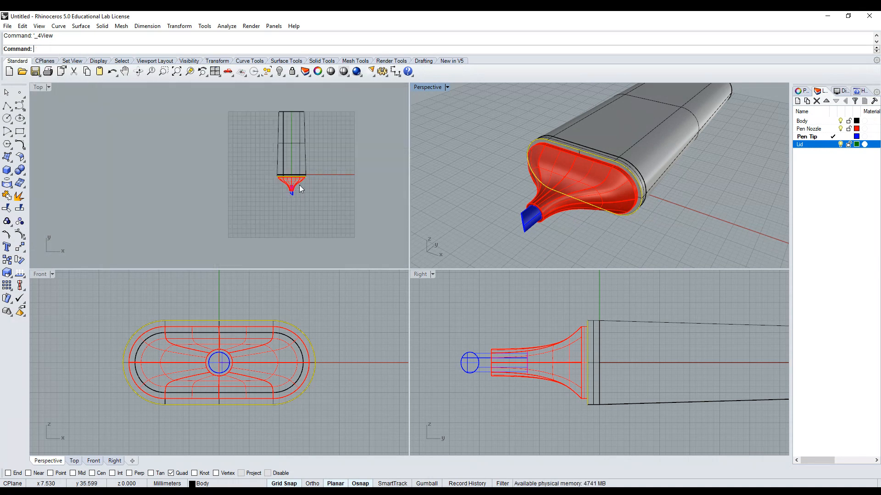
left_click(297, 111)
left_click(323, 136)
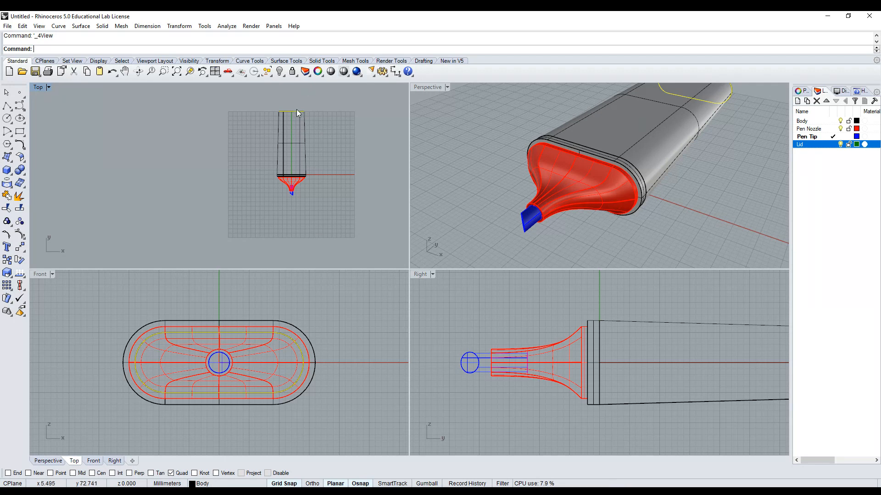
left_click_drag(295, 117, 294, 199)
scroll(299, 194, "up", 5)
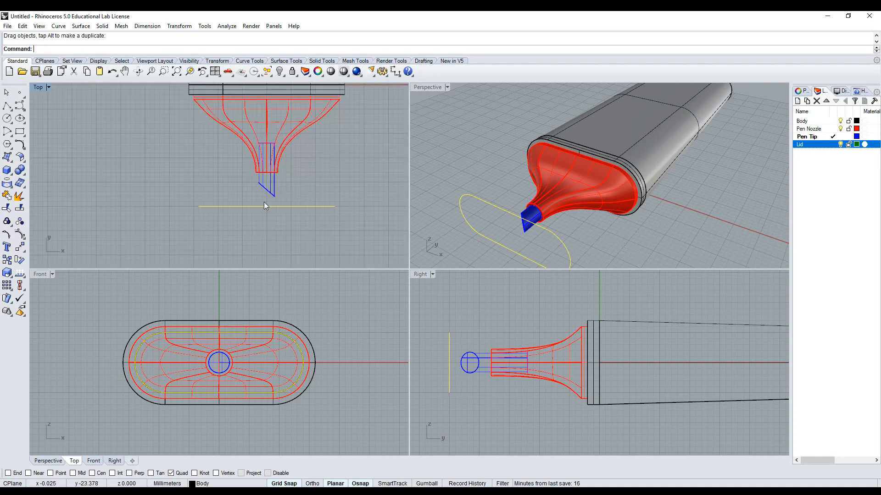
Clear the curve selection and make Lid the current layer.
left_click(344, 96)
left_click(367, 120)
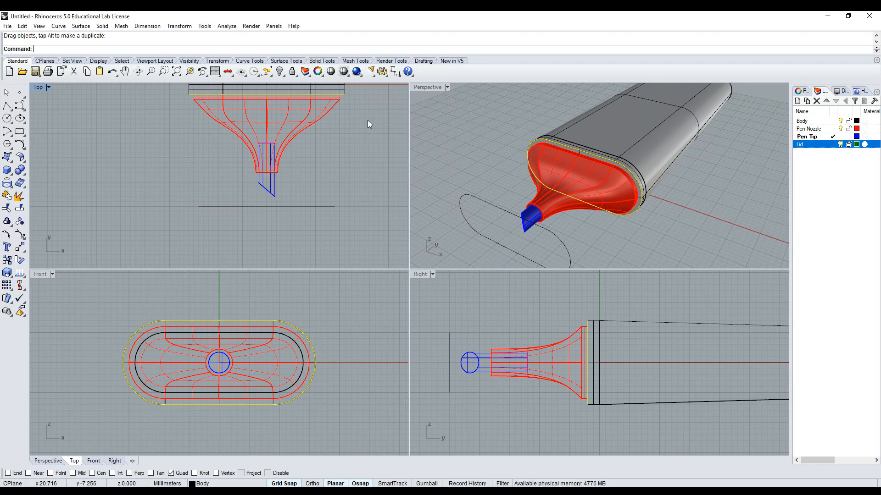
left_click(424, 117)
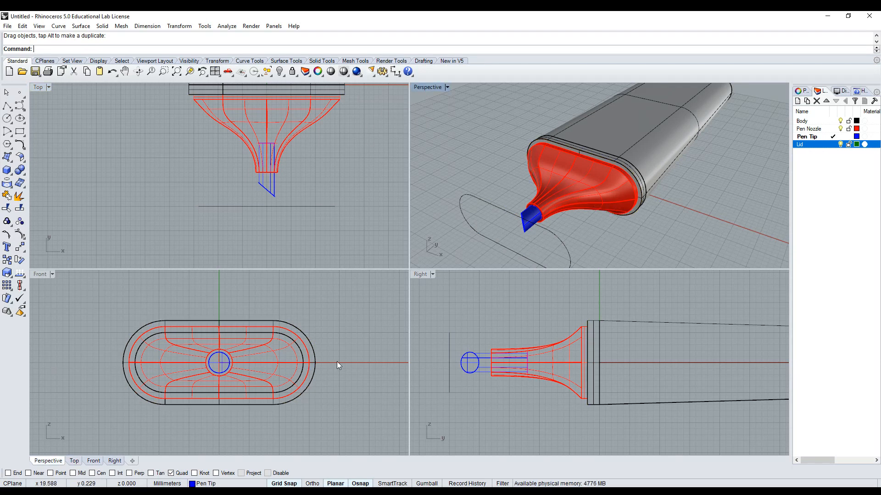
left_click(204, 484)
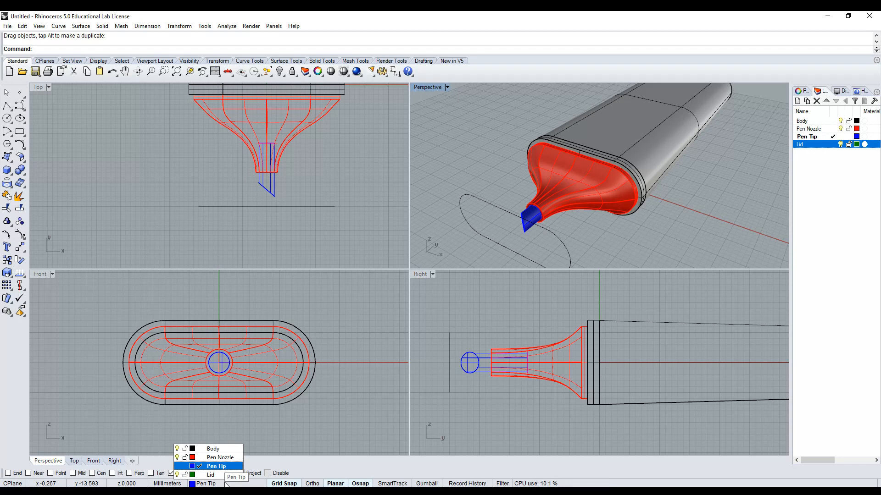
left_click(200, 476)
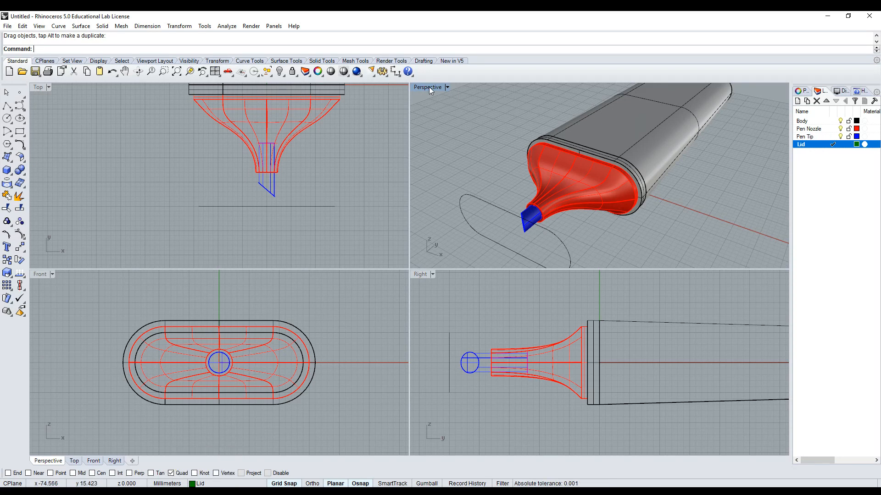
double_click(428, 88)
scroll(489, 148, "down", 2)
left_click(256, 295)
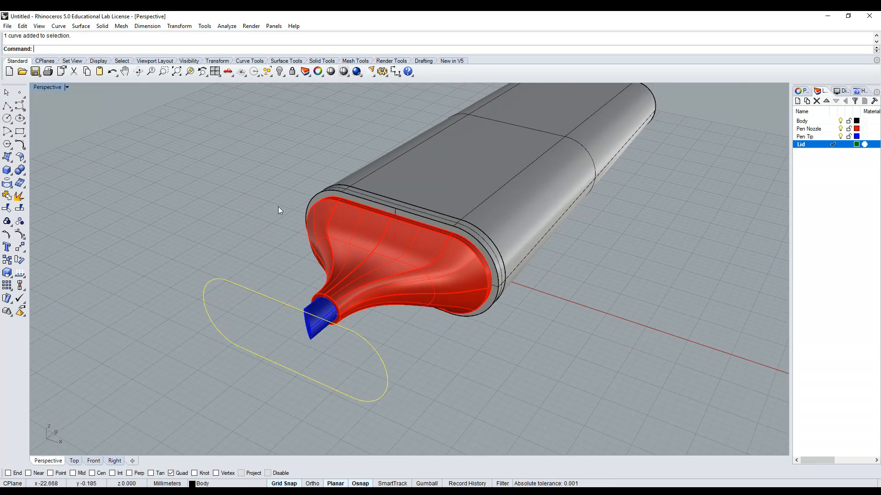
left_click(308, 203)
left_click(338, 224)
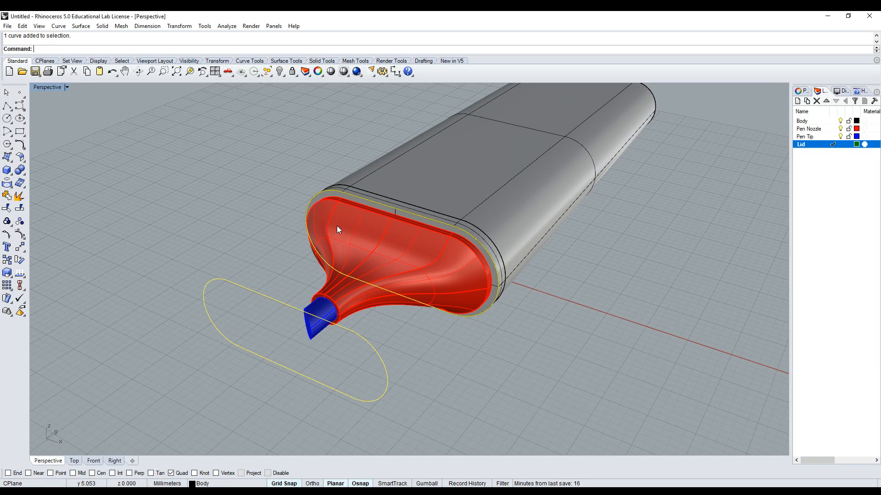
left_click(214, 71)
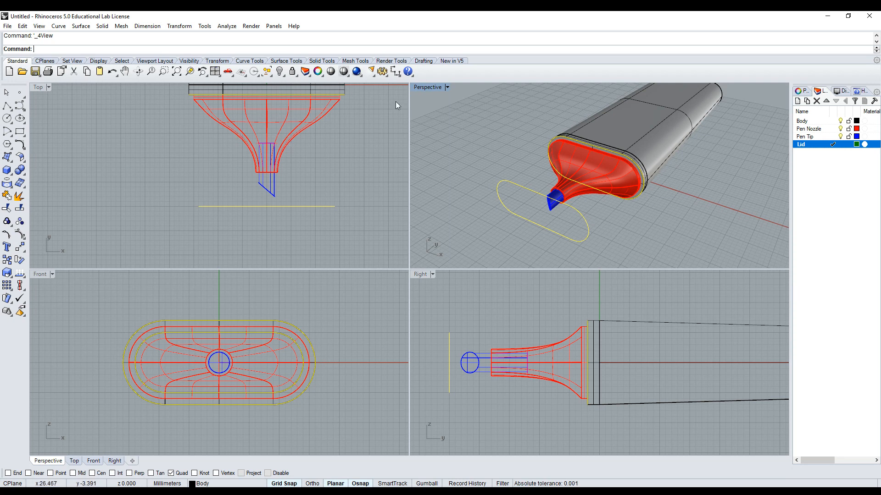
double_click(425, 87)
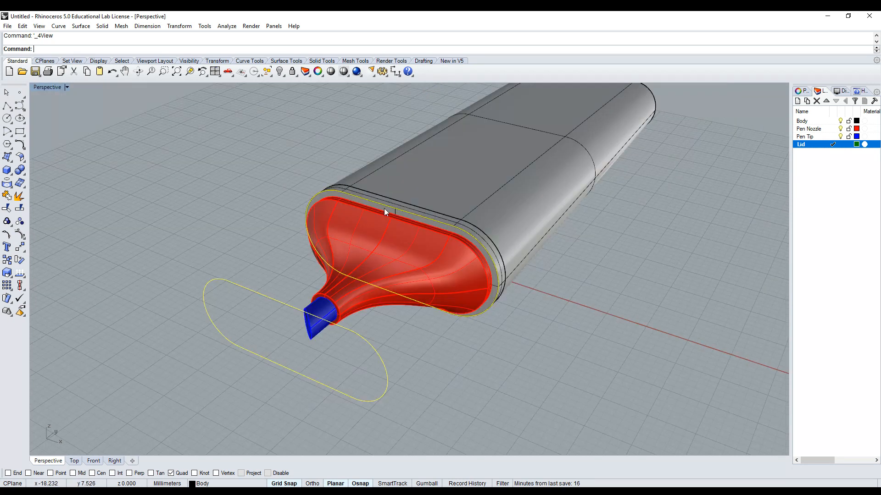
type("ft")
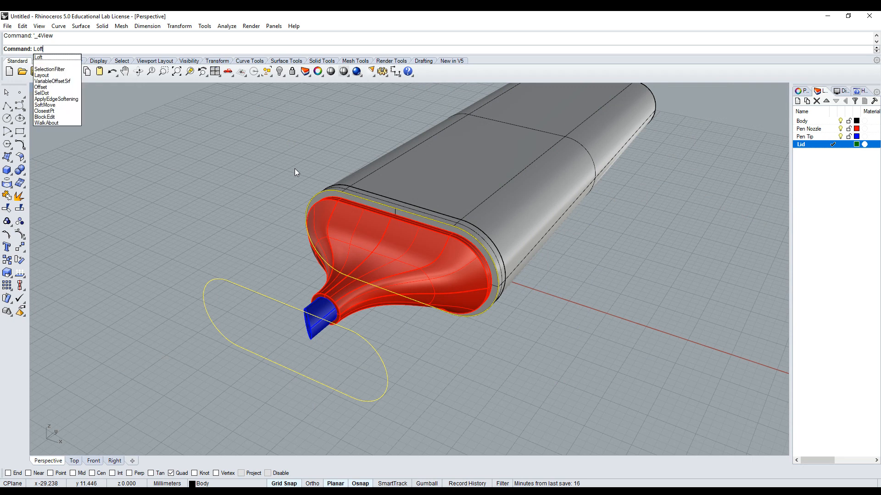
key("Escape")
key("Escape")
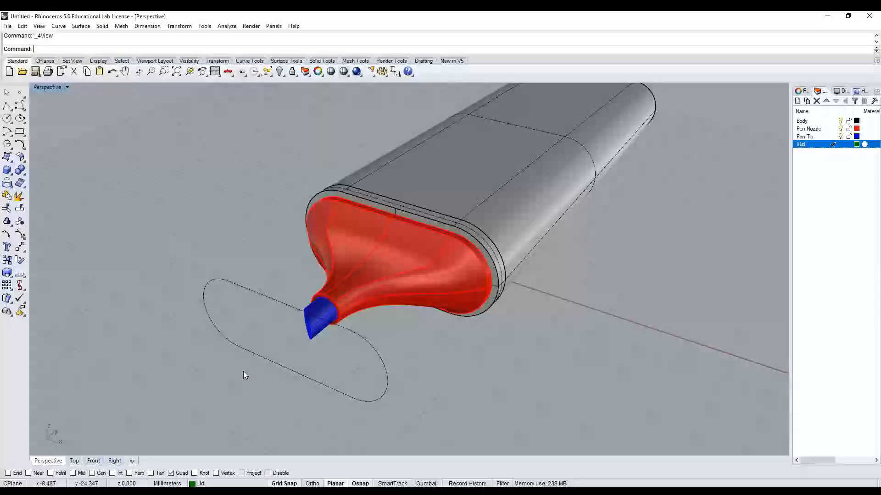
Start a Loft between the body's front rim curve and the smaller rounded curve beyond the pen tip.
type("Loft")
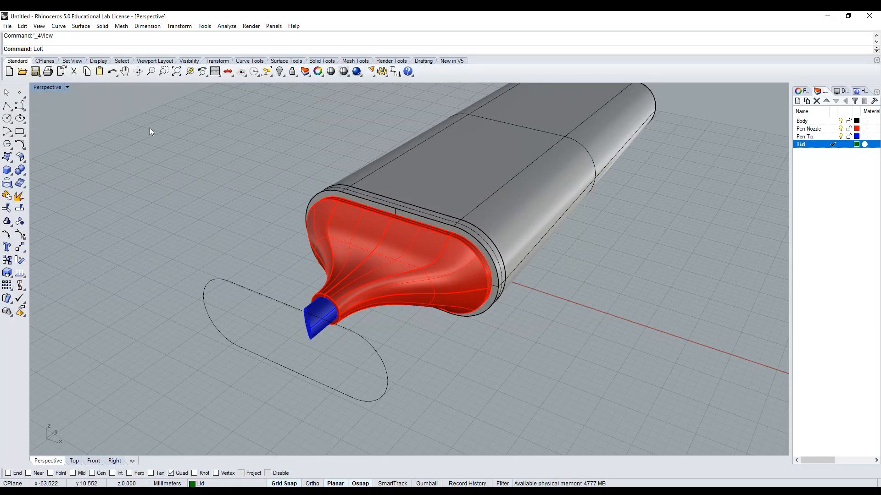
key("Return")
left_click(329, 217)
left_click(331, 225)
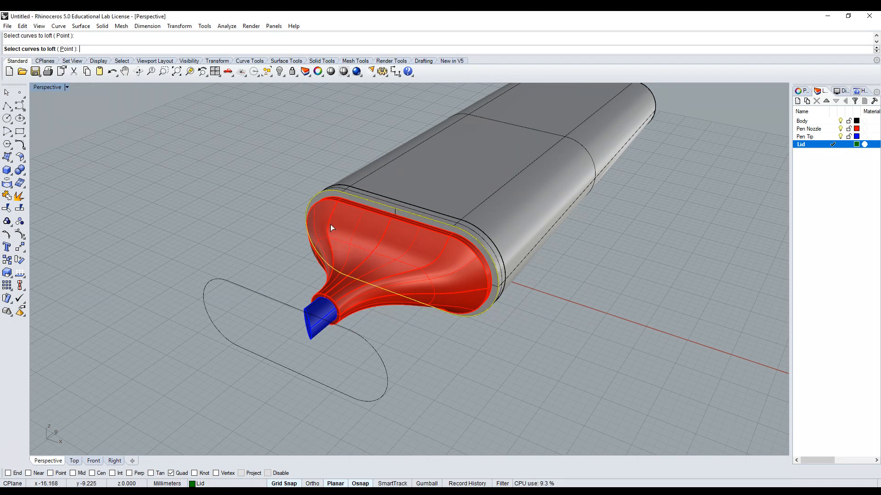
left_click(243, 286)
key("Return")
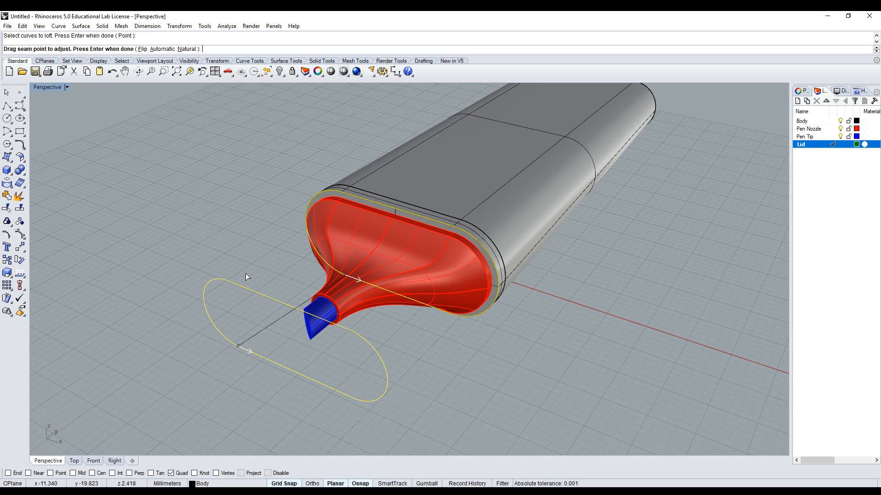
Align both loft seam points at the middle of each curve's upper straight side and flip both seam directions to match.
left_click(215, 72)
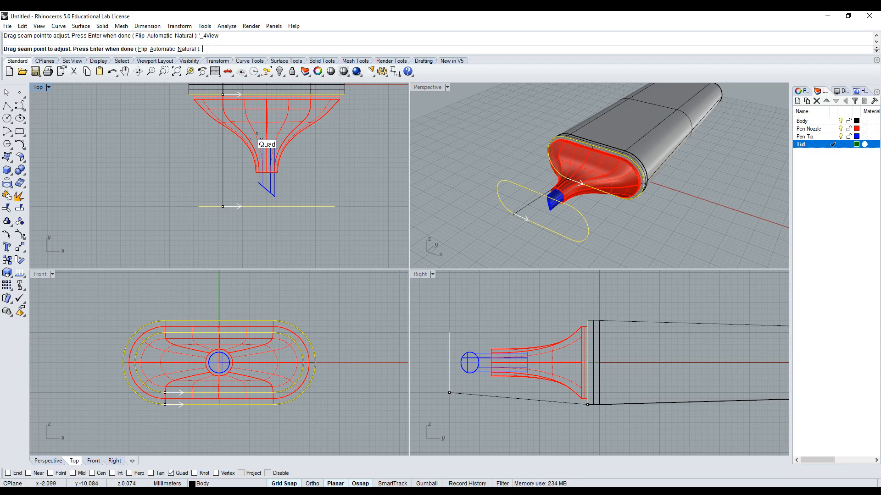
left_click(222, 95)
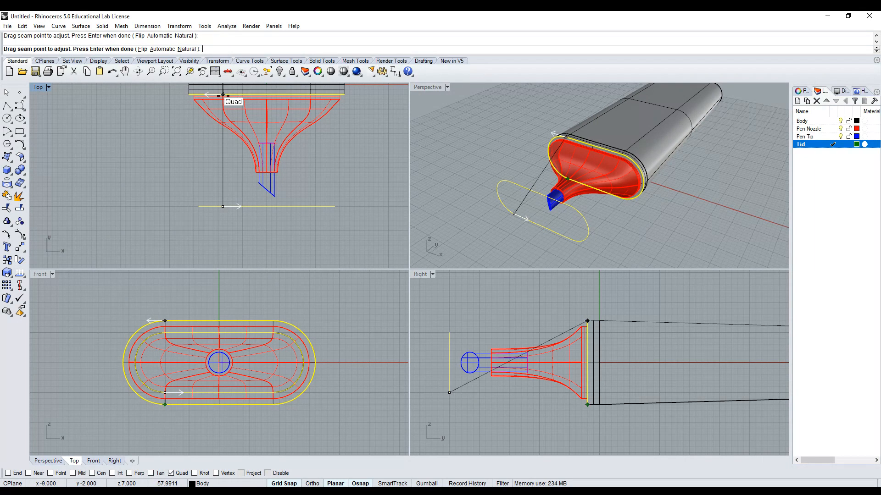
left_click_drag(223, 95, 266, 94)
left_click(266, 95)
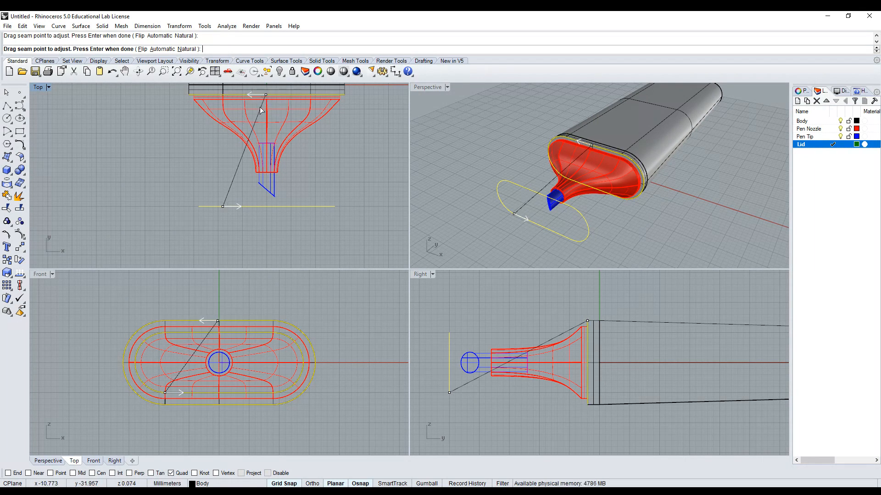
left_click(224, 206)
left_click_drag(226, 206, 266, 206)
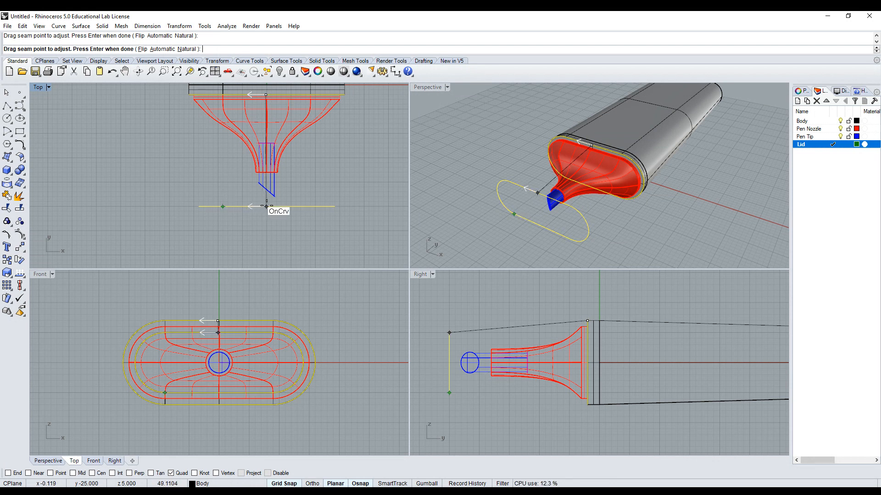
left_click(266, 207)
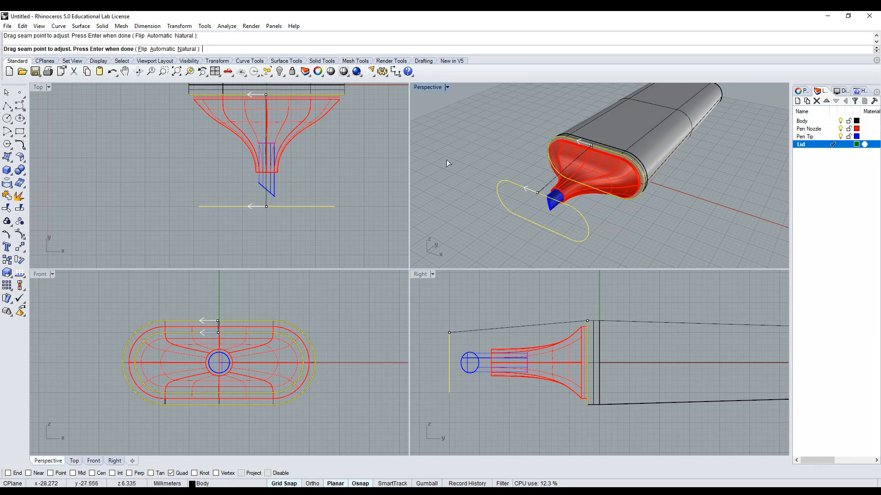
left_click(250, 207)
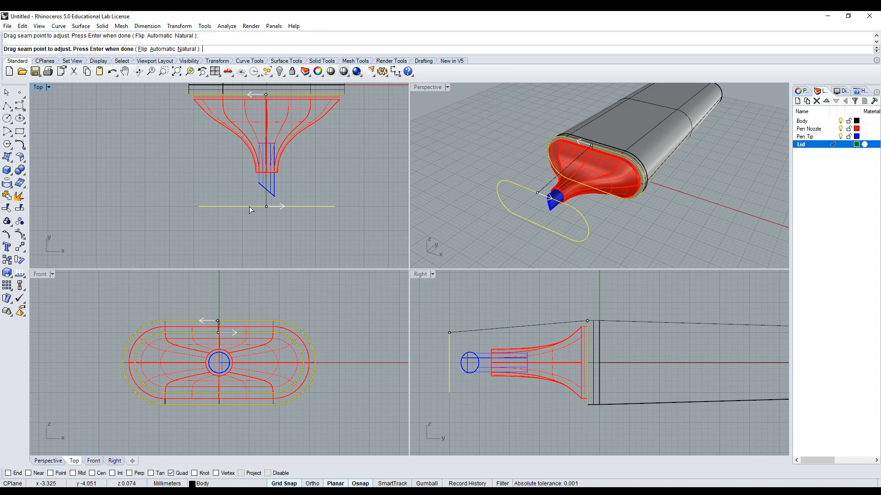
left_click(251, 94)
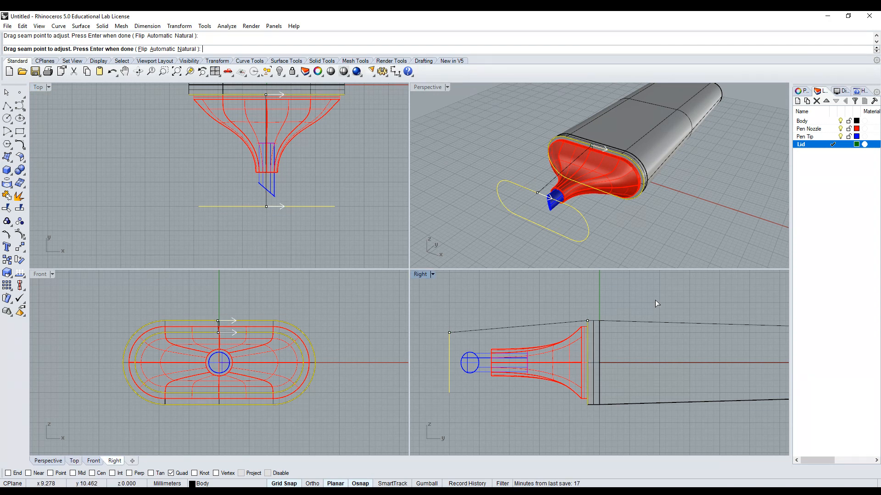
Create the lid's side surface from the loft with the Straight sections style and no curve simplification.
key("Return")
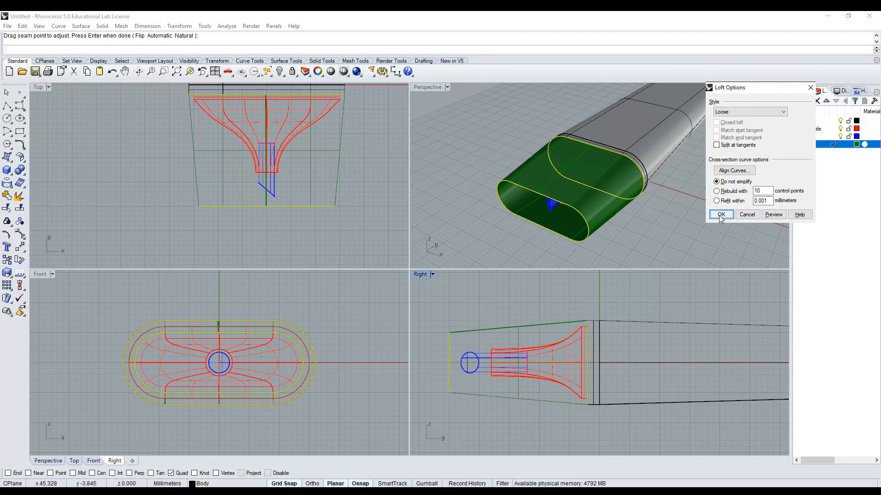
left_click(776, 112)
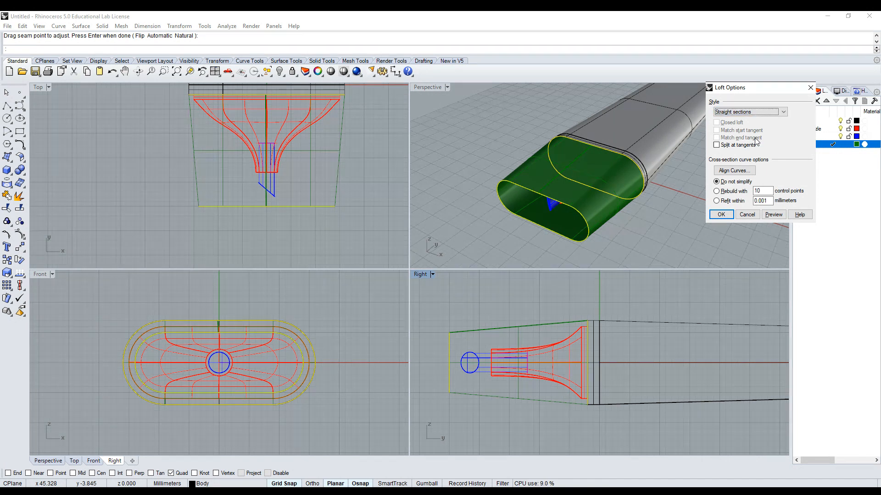
left_click(721, 214)
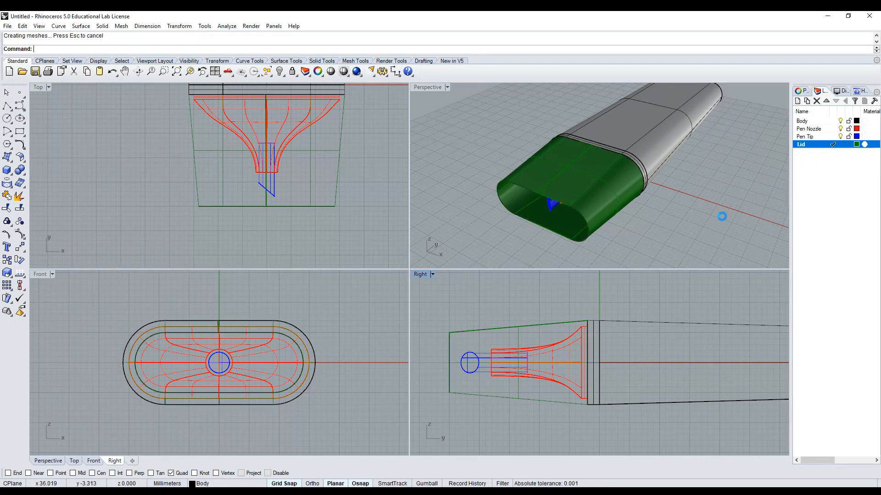
double_click(425, 88)
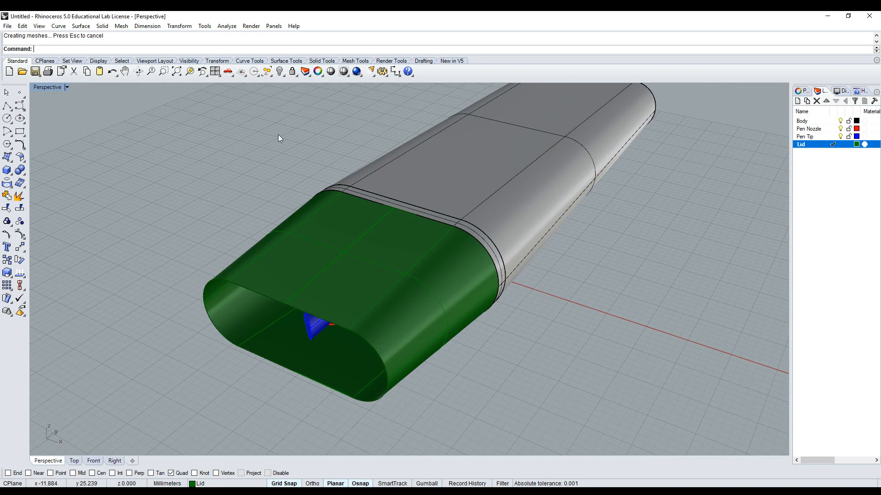
left_click(285, 273)
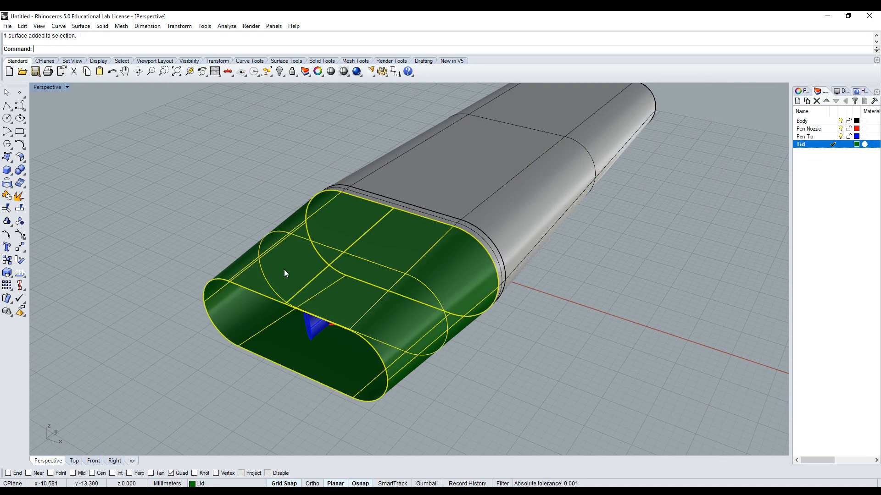
left_click(138, 71)
left_click_drag(303, 183, 277, 221)
key("Escape")
key("Escape")
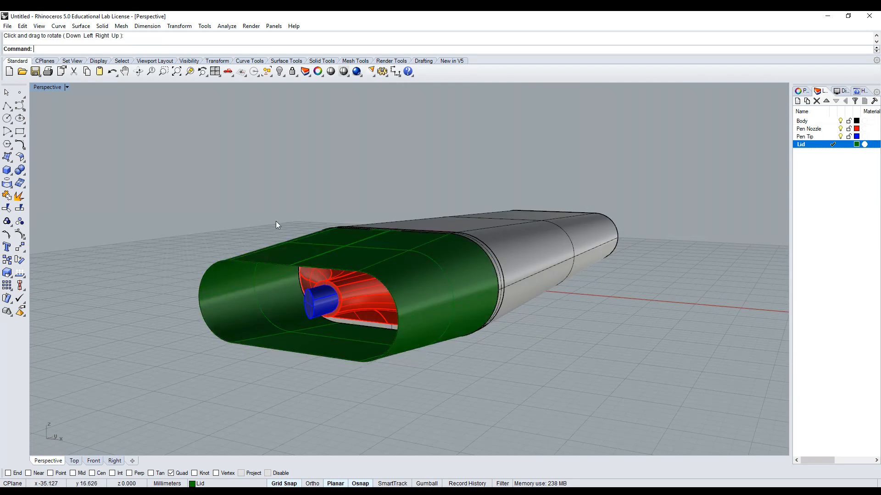
Cap both open ends of the lid's lofted surface to form a closed solid.
left_click(274, 254)
type("p")
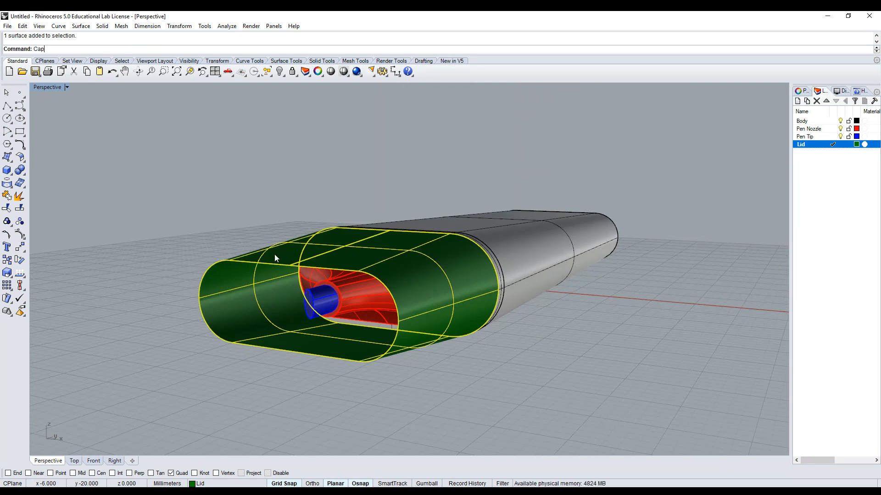
key("Return")
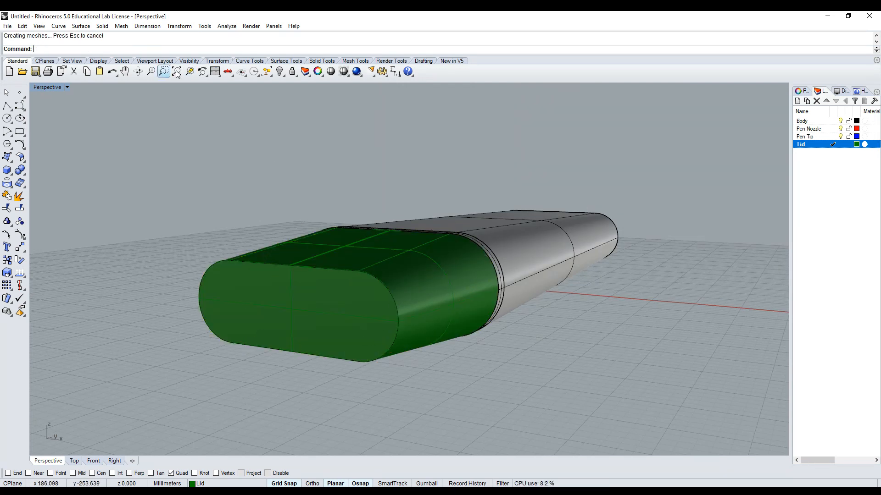
left_click(138, 72)
left_click_drag(487, 202, 406, 293)
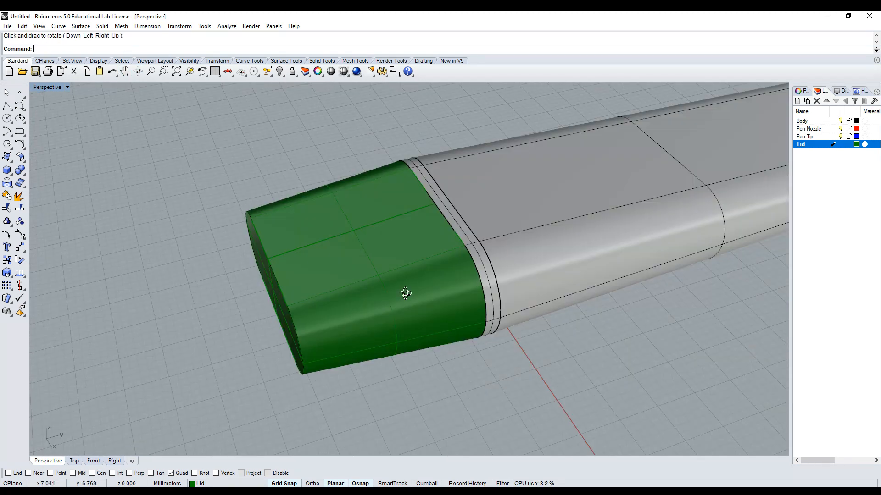
scroll(448, 277, "down", 10)
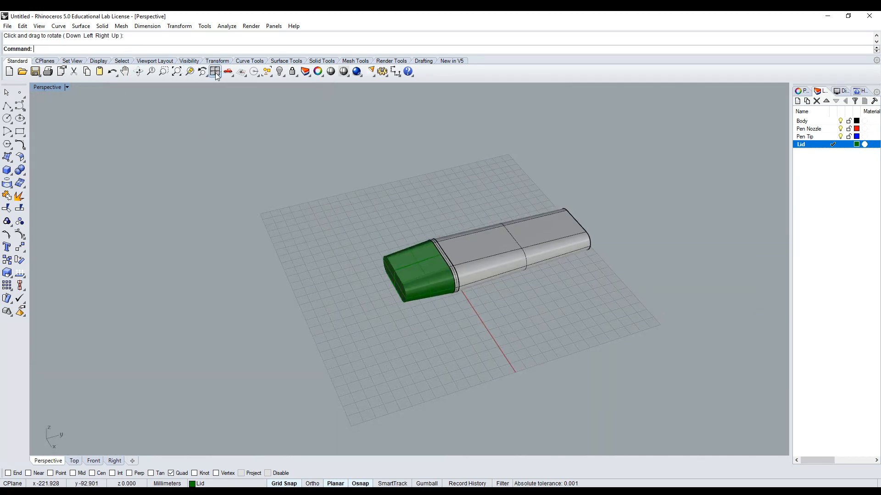
Move the capped lid straight forward along the pen's axis, clear of the nozzle and tip.
left_click(407, 248)
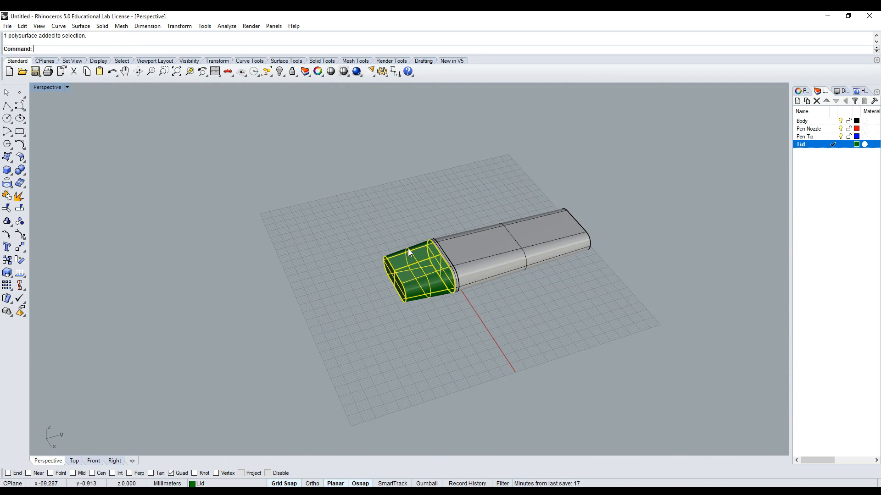
left_click(214, 72)
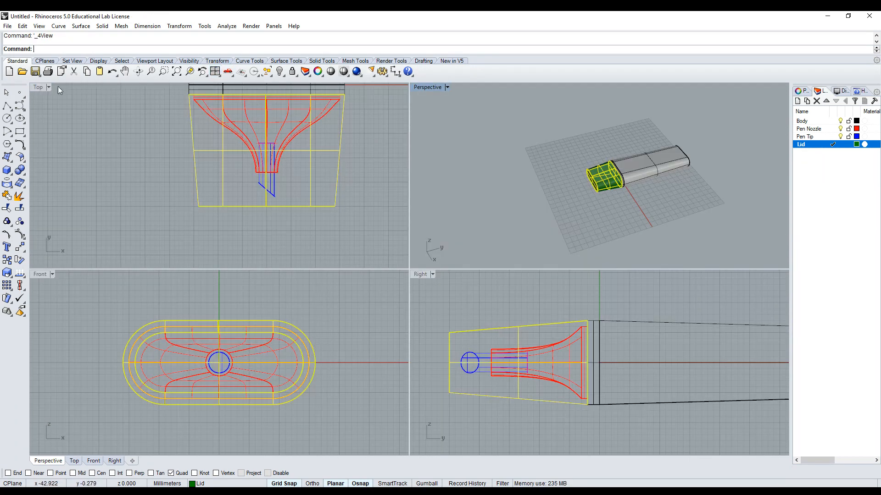
double_click(39, 87)
scroll(458, 186, "down", 5)
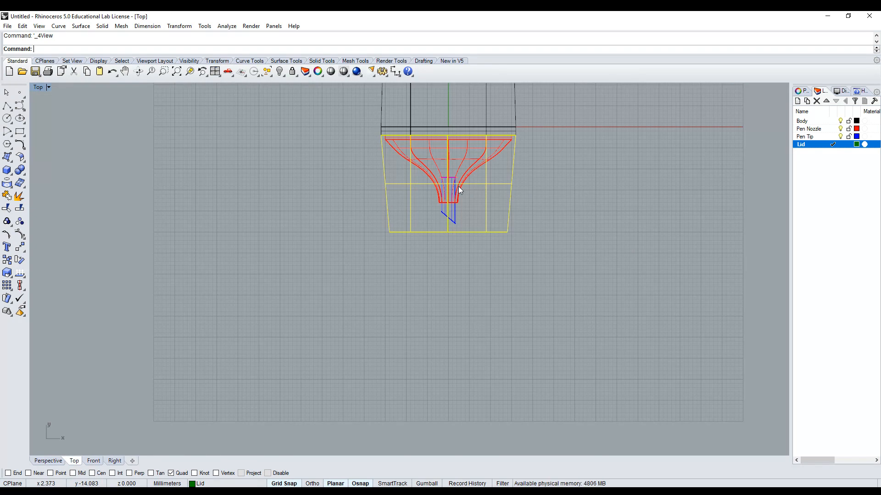
scroll(458, 186, "down", 3)
left_click_drag(468, 187, 475, 306)
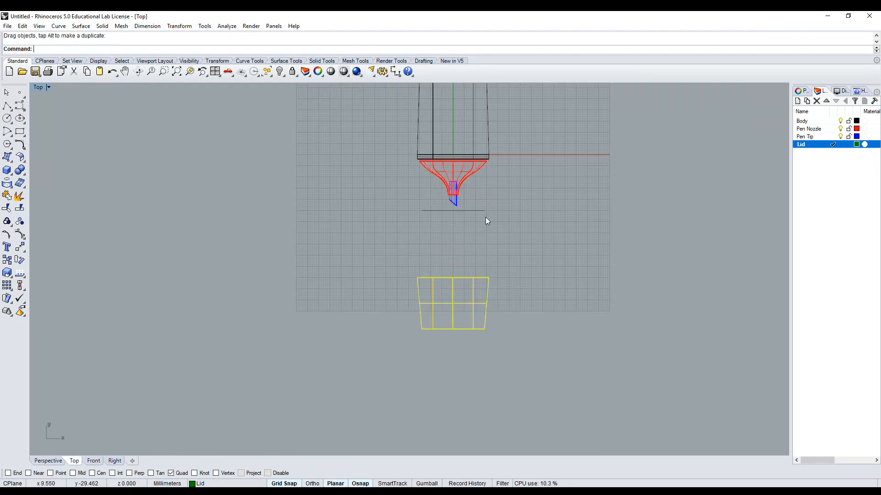
Delete the leftover rounded loft curve in front of the pen tip.
left_click(216, 71)
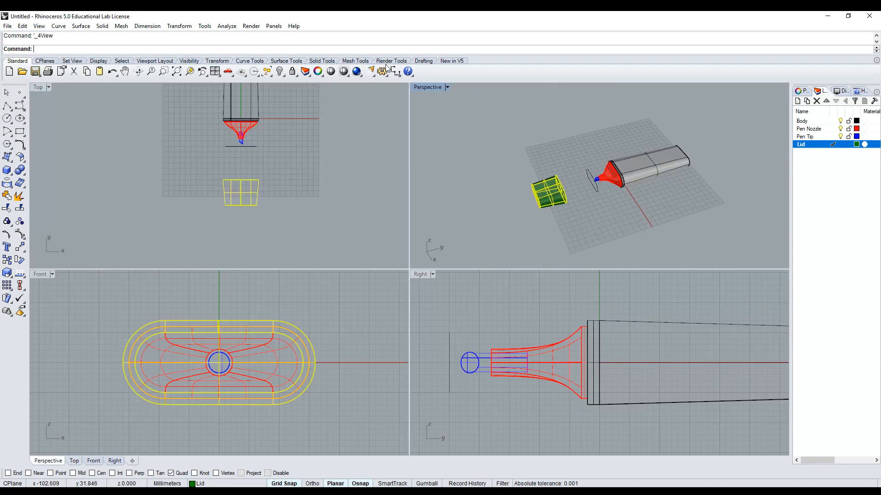
double_click(420, 87)
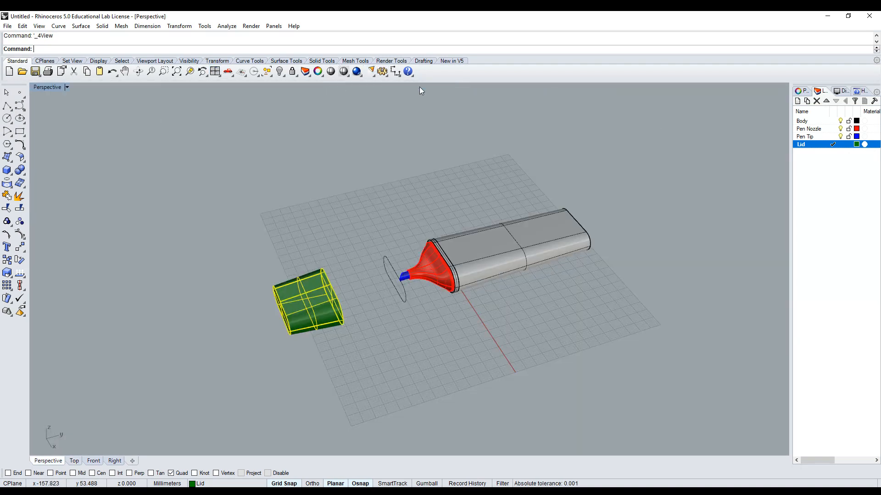
left_click(138, 72)
left_click_drag(532, 243, 359, 218)
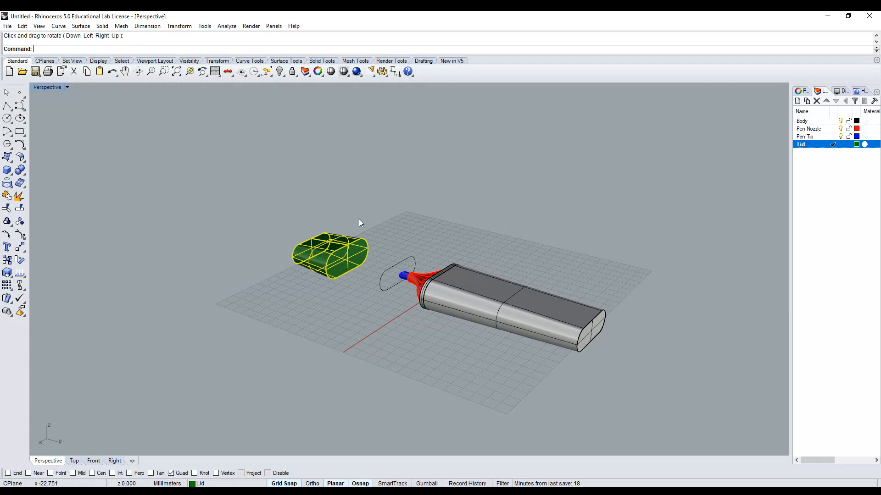
scroll(414, 237, "up", 5)
left_click(406, 275)
key("Delete")
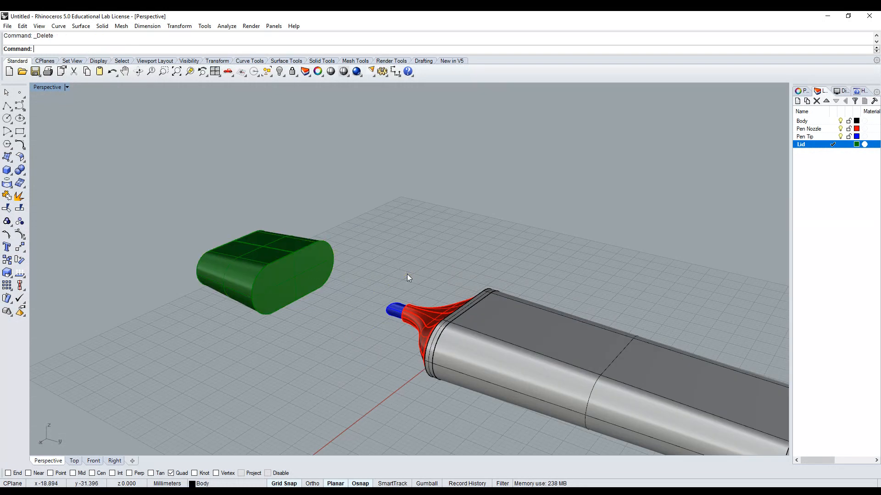
Shell the lid with a thickness of 1 mm, removing the end face that faces the pen.
scroll(397, 271, "down", 5)
scroll(309, 258, "up", 4)
scroll(310, 257, "up", 2)
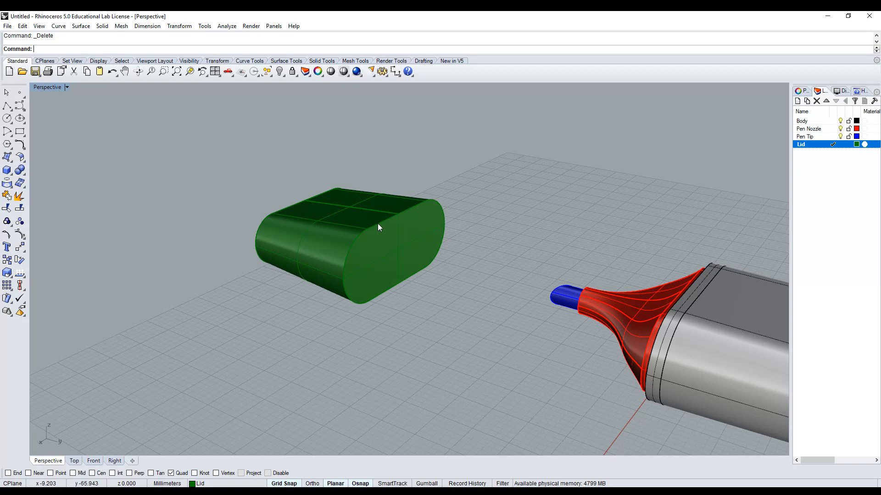
scroll(404, 212, "down", 3)
left_click(138, 72)
left_click_drag(331, 263, 259, 257)
key("Return")
scroll(362, 224, "up", 5)
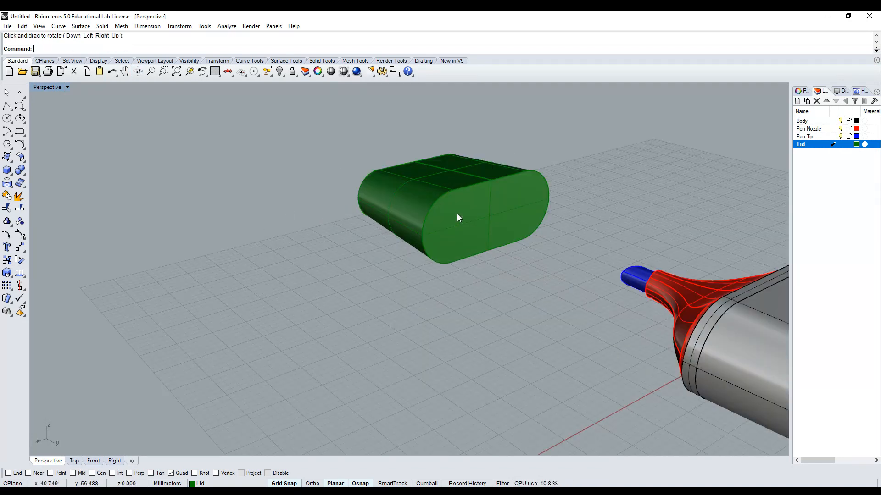
left_click(434, 219)
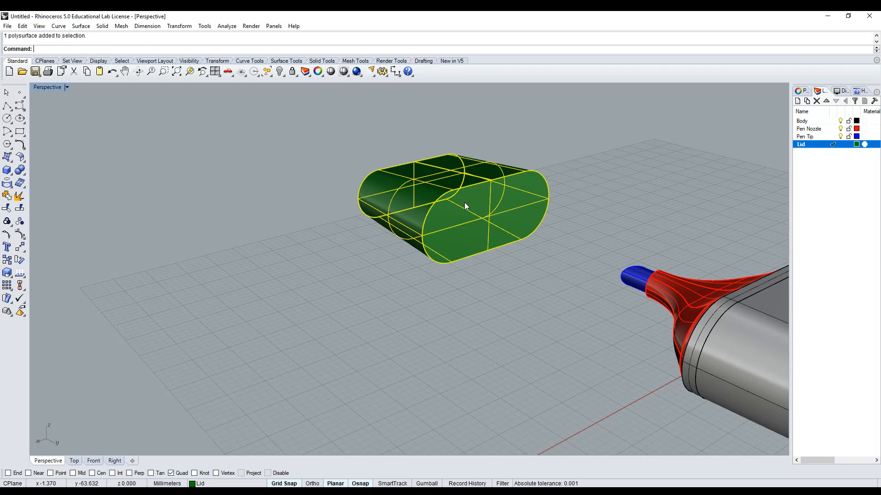
type("Shell")
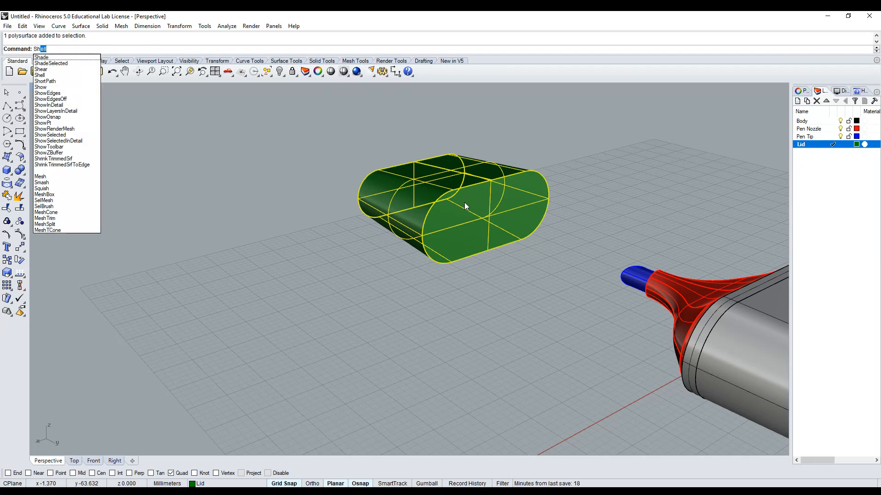
key("Return")
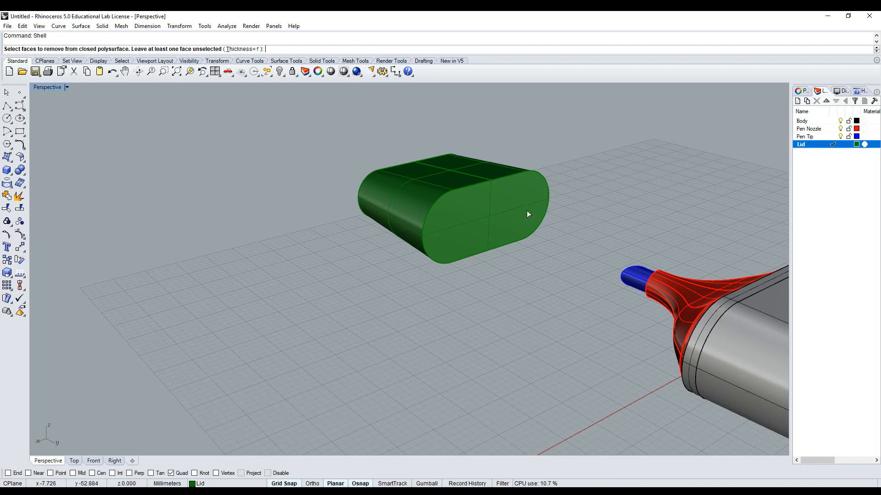
left_click(487, 215)
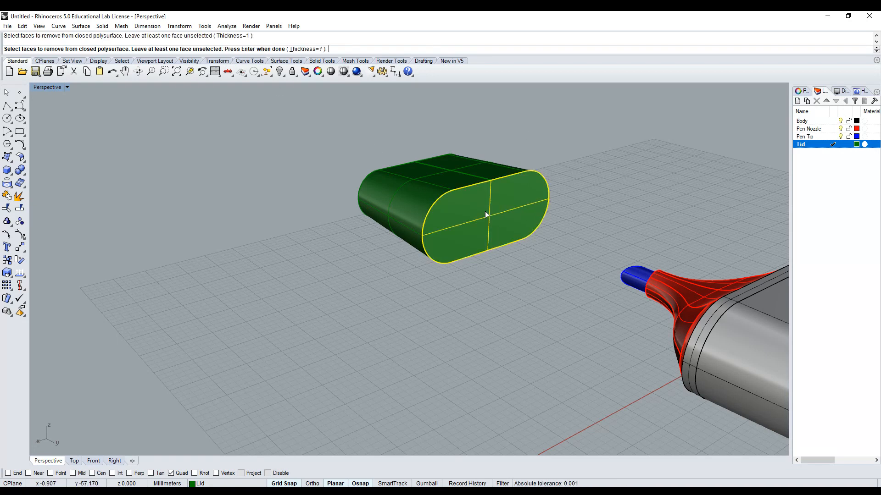
key("Return")
left_click(138, 71)
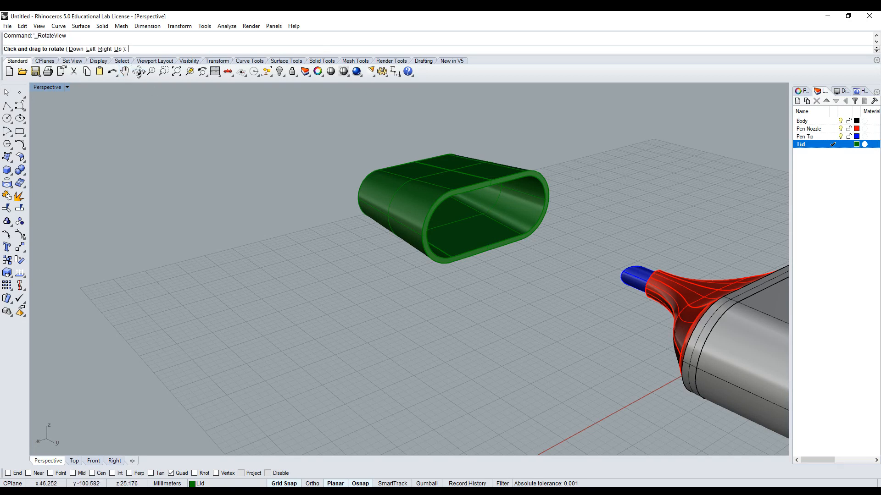
left_click_drag(481, 252, 588, 238)
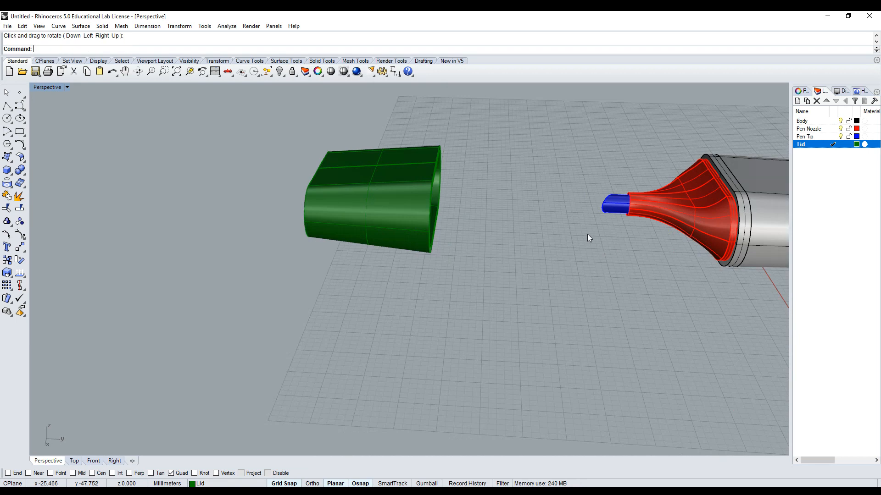
Move the shelled lid back over the nozzle until its open end meets the body's front rim.
left_click(216, 71)
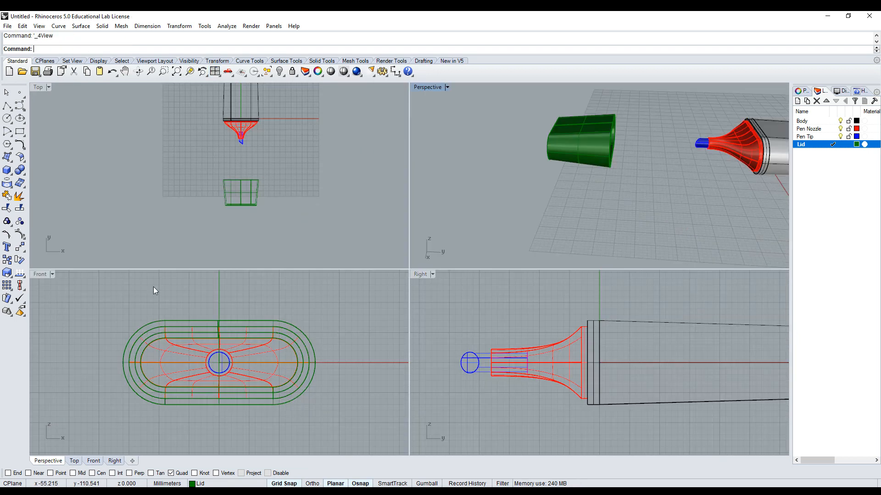
left_click(241, 184)
scroll(246, 214, "down", 2)
scroll(246, 214, "up", 1)
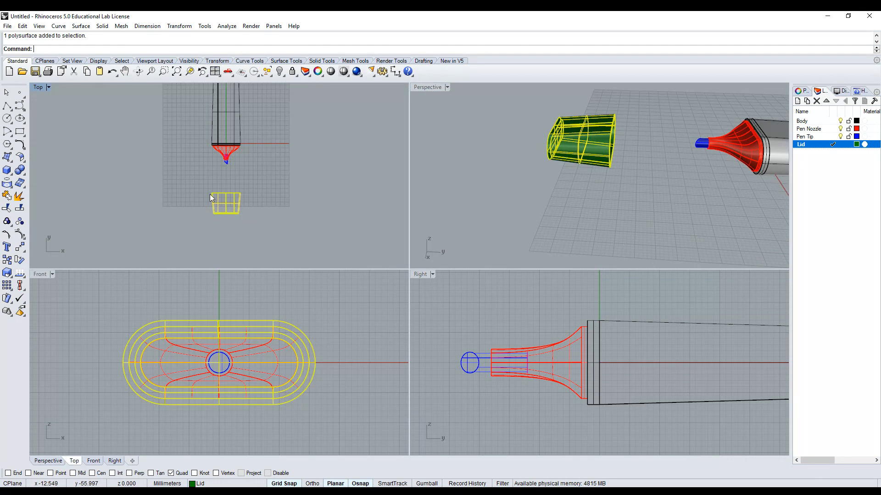
left_click_drag(231, 206, 230, 159)
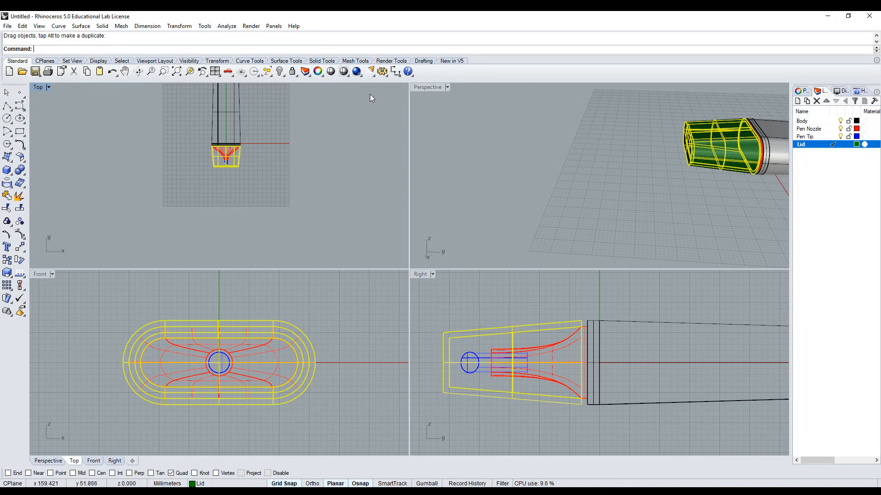
scroll(587, 331, "up", 3)
left_click_drag(567, 323, 577, 323)
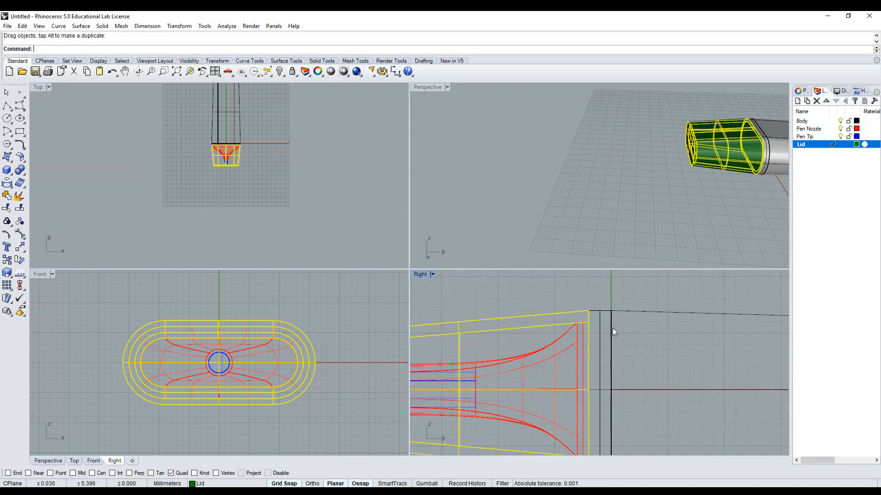
Examine in the Right view how the lid's inner wall fits against the nozzle's base at the body rim.
scroll(596, 333, "up", 3)
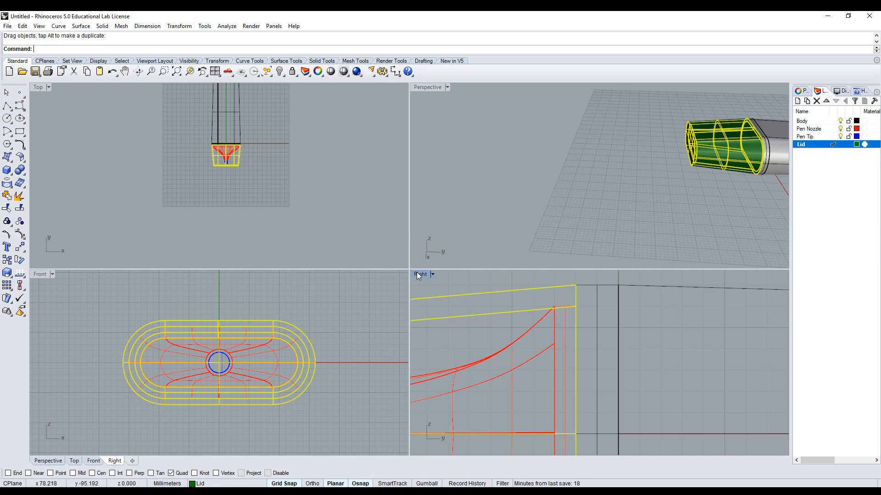
double_click(417, 273)
scroll(392, 213, "up", 5)
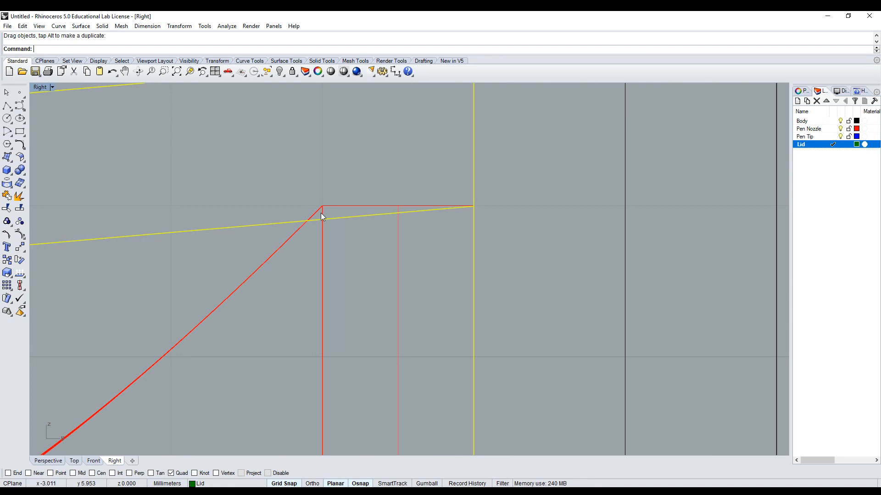
scroll(394, 218, "down", 6)
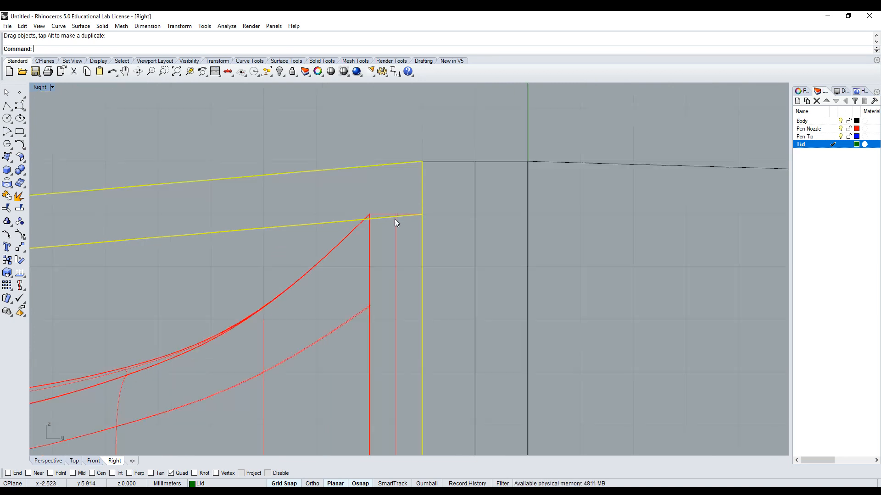
scroll(395, 216, "up", 2)
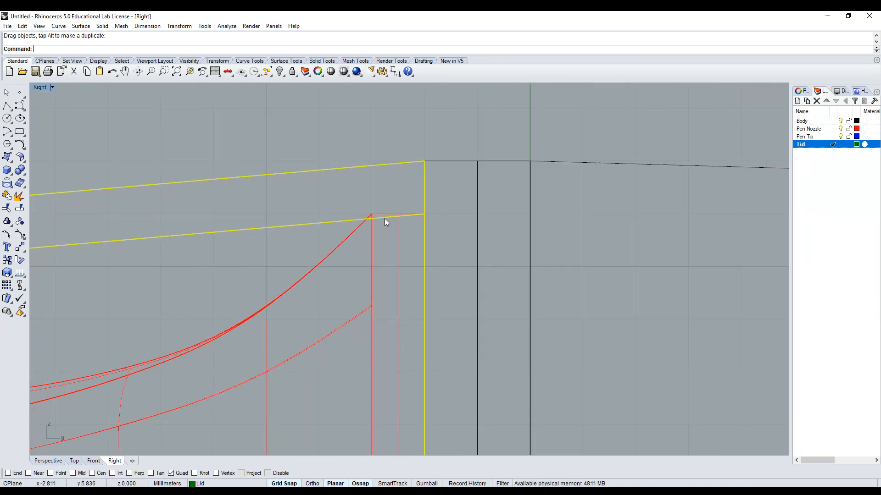
scroll(404, 211, "down", 5)
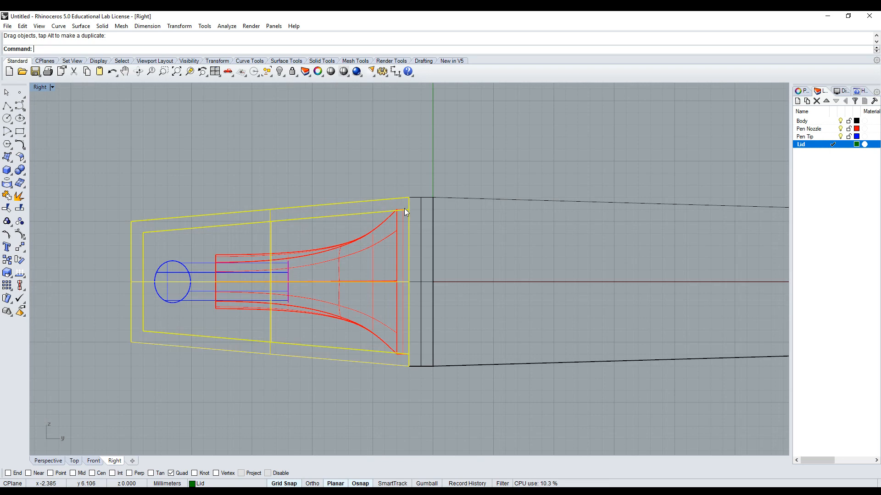
scroll(404, 211, "down", 2)
scroll(405, 213, "up", 6)
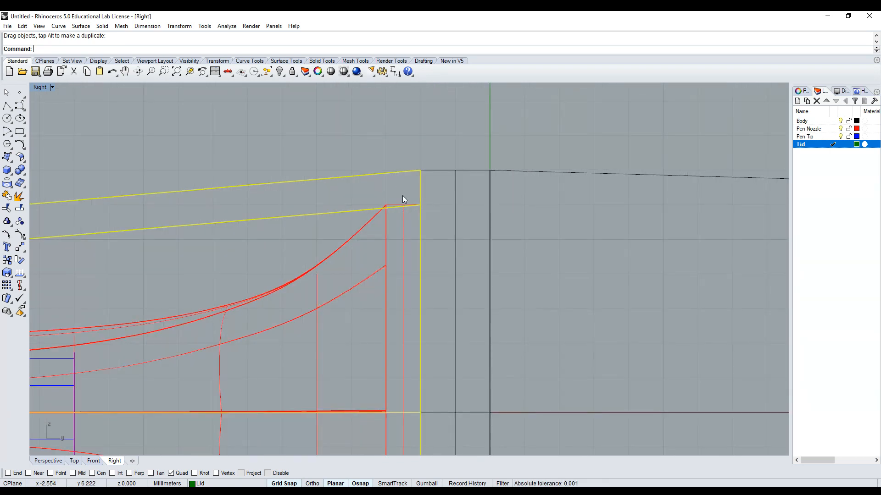
Undo both moves of the lid back onto the pen and the 1 mm shell.
key("ctrl+z")
scroll(405, 184, "down", 6)
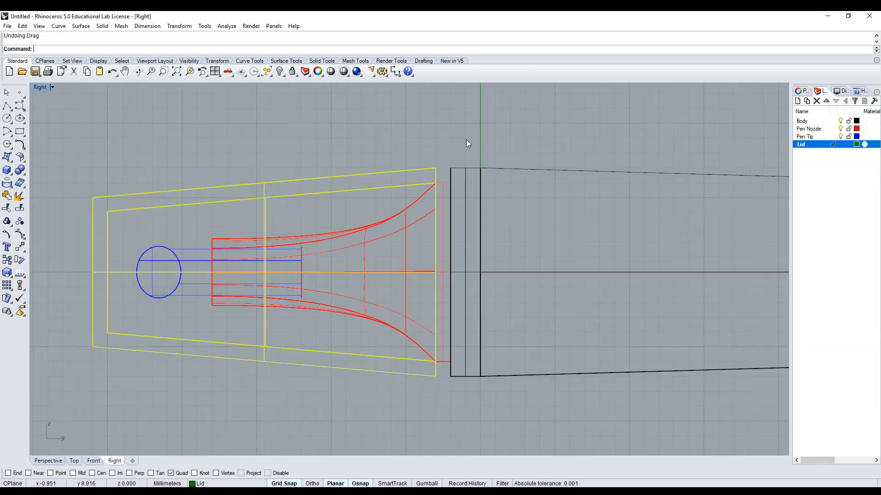
left_click(214, 72)
key("ctrl+z")
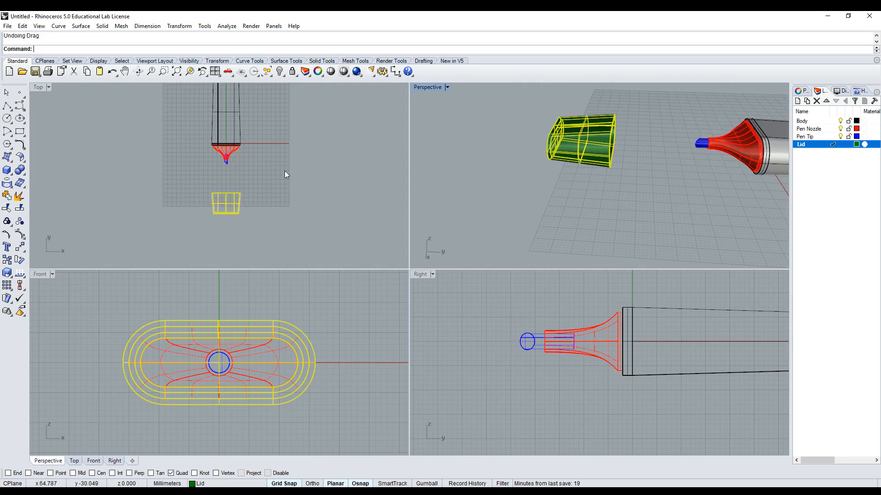
key("ctrl+z")
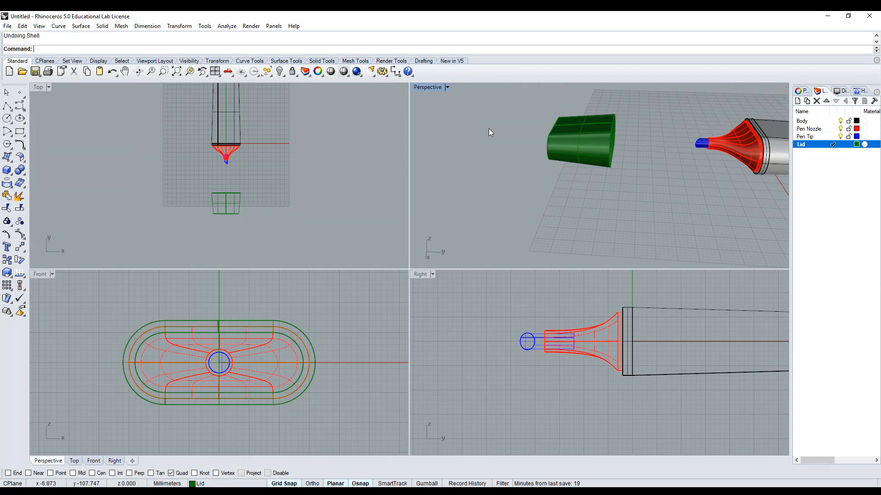
Shell the lid with a thickness of 0.7 mm, removing the end face that faces the pen.
double_click(427, 90)
right_click_drag(348, 192, 507, 224)
type("Ca")
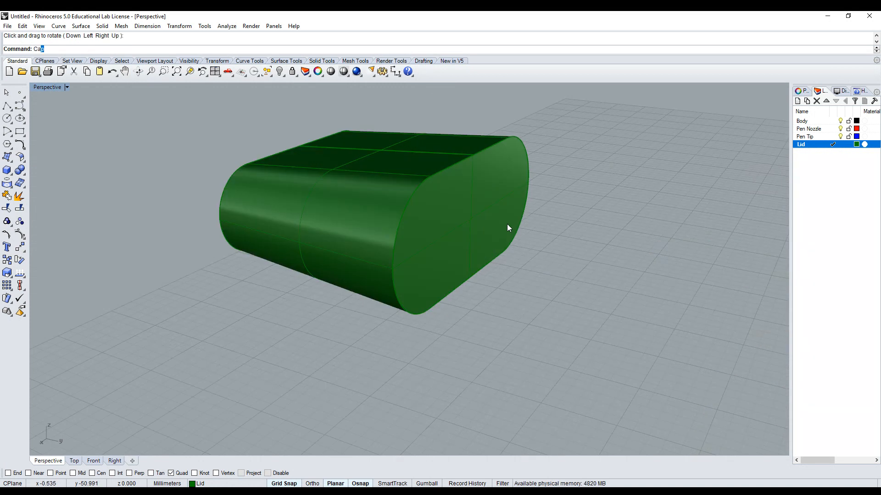
key("Escape")
type("Shell")
key("Return")
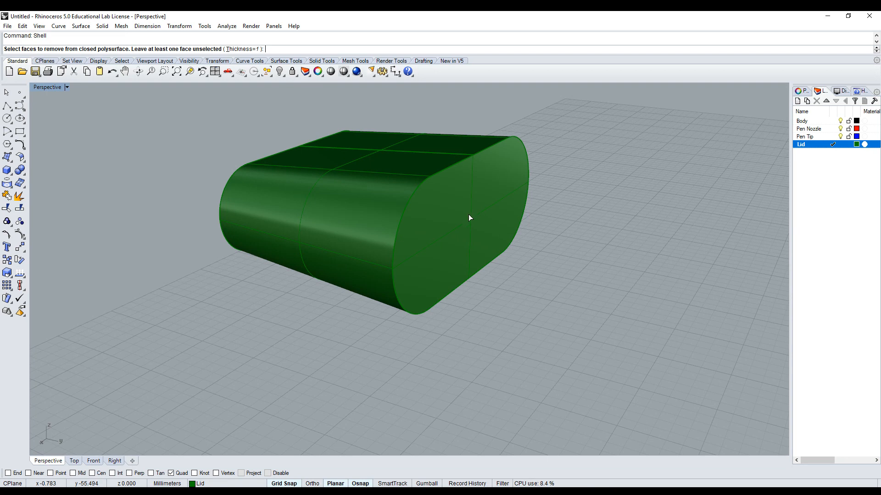
left_click(243, 49)
type("0")
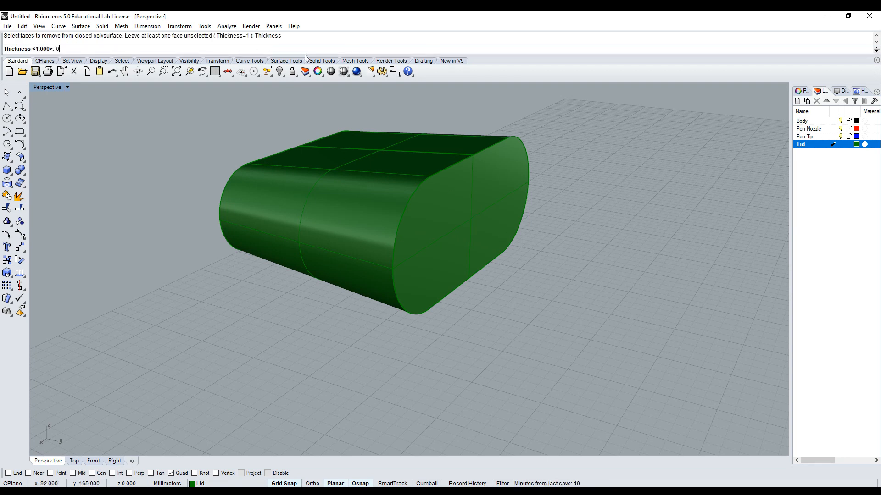
type(".7")
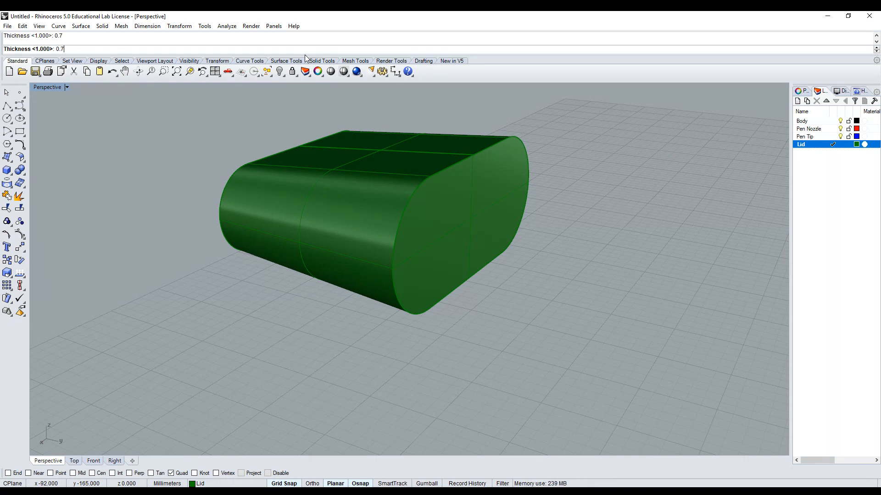
key("Return")
left_click(465, 225)
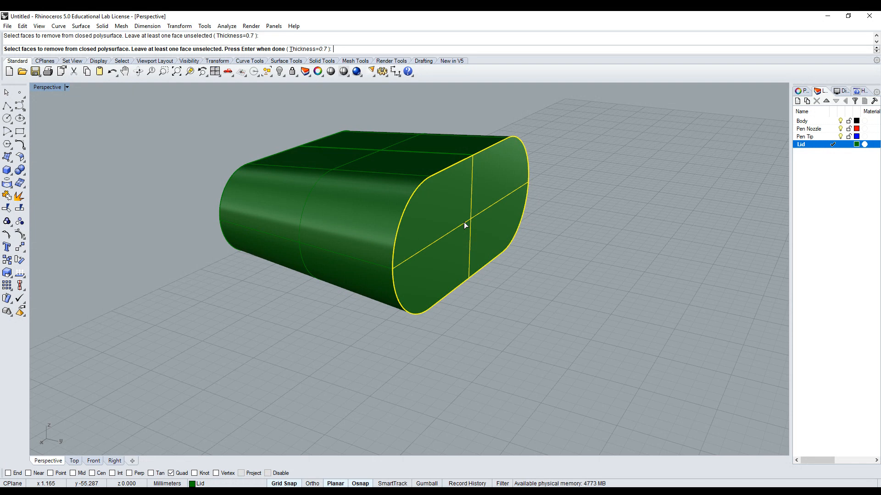
key("Return")
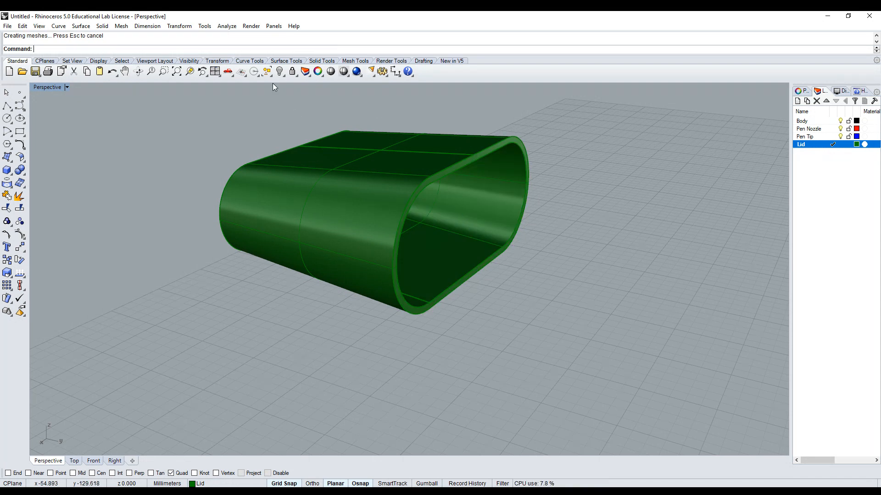
Move the shelled lid over the nozzle in the Right view until its open end meets the body's front rim.
left_click(214, 71)
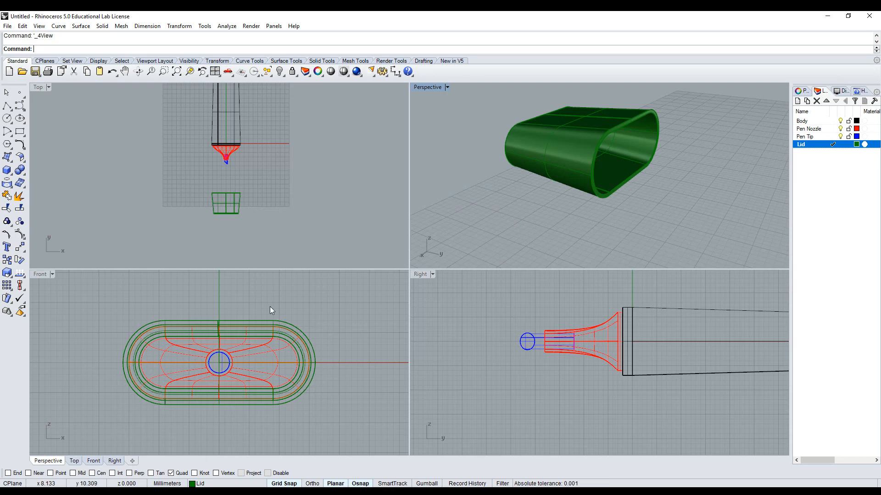
left_click(233, 195)
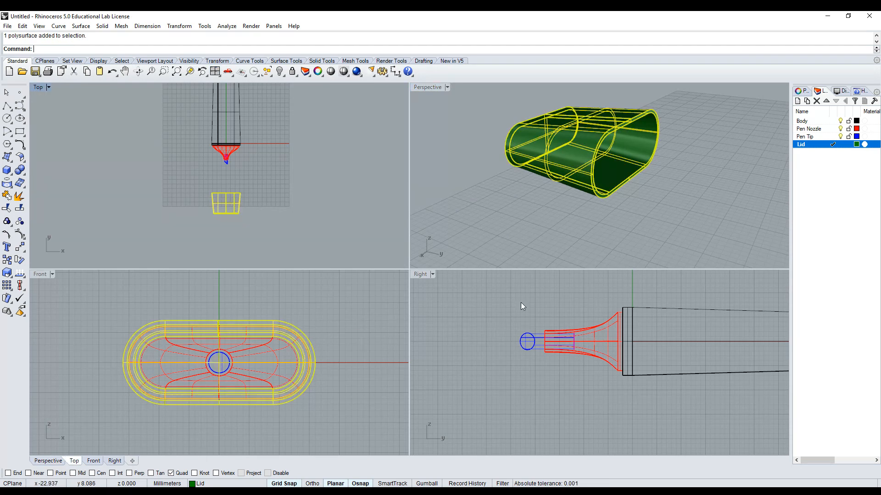
scroll(523, 305, "down", 4)
double_click(427, 278)
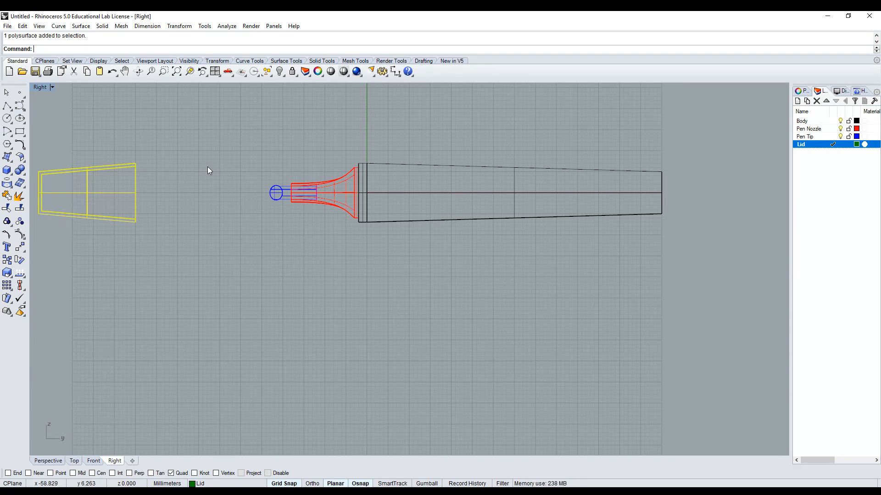
left_click_drag(109, 168, 338, 161)
scroll(352, 179, "up", 2)
scroll(352, 179, "up", 5)
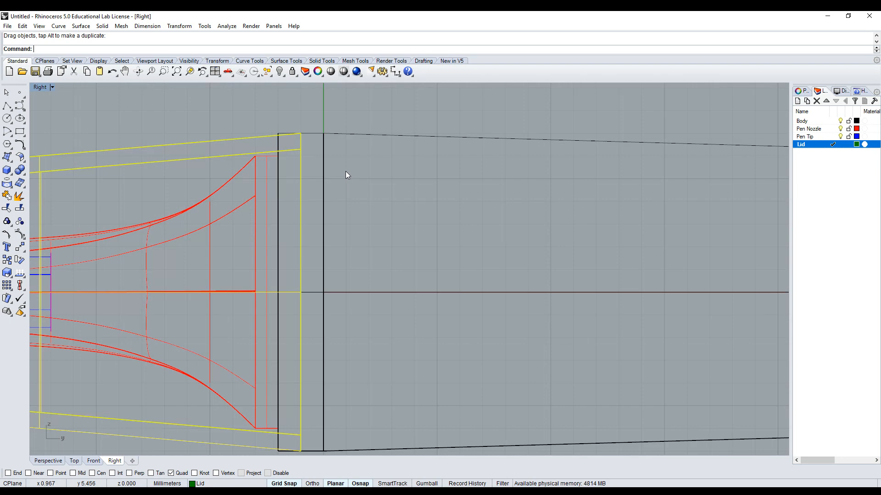
left_click_drag(237, 143, 236, 153)
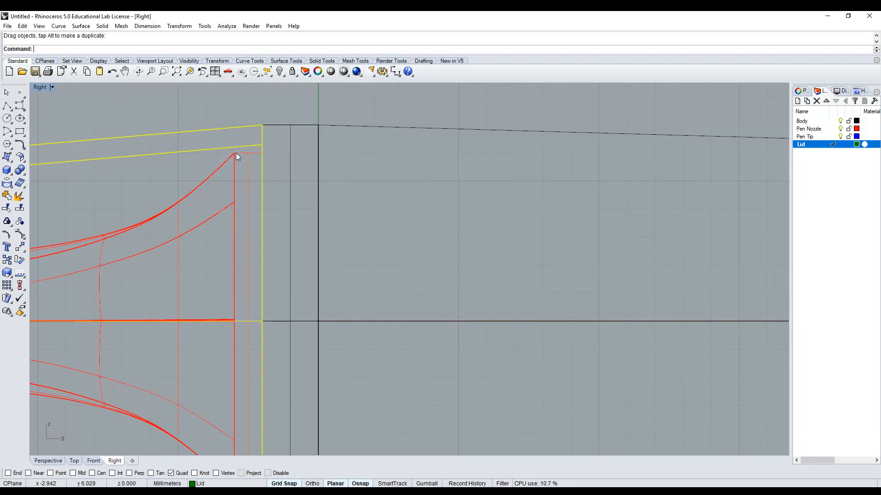
Examine the clearance between the lid's inner wall and the nozzle's base, and the closed pen in the Perspective view.
scroll(235, 152, "up", 3)
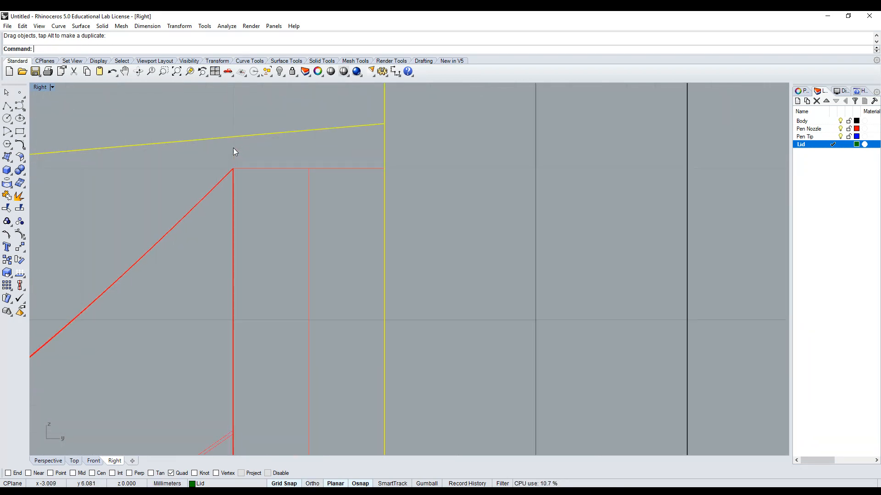
scroll(287, 177, "down", 5)
scroll(297, 174, "down", 8)
left_click(289, 122)
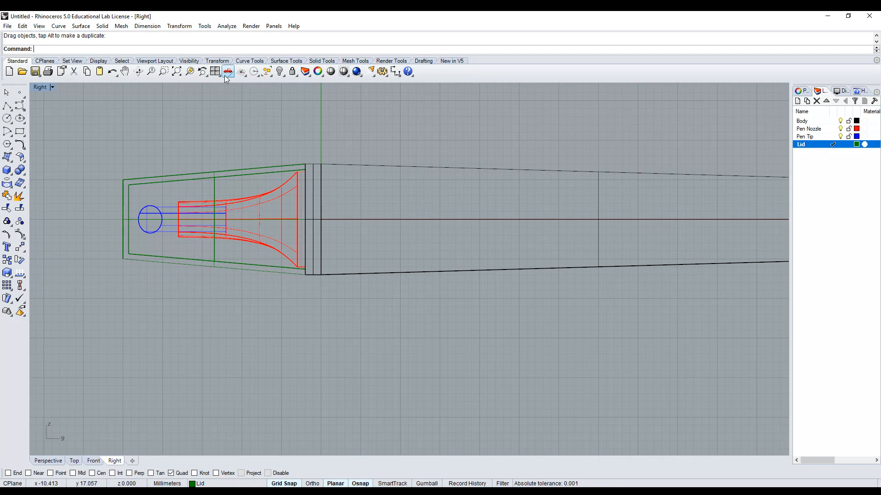
left_click(215, 72)
double_click(428, 90)
scroll(354, 214, "down", 3)
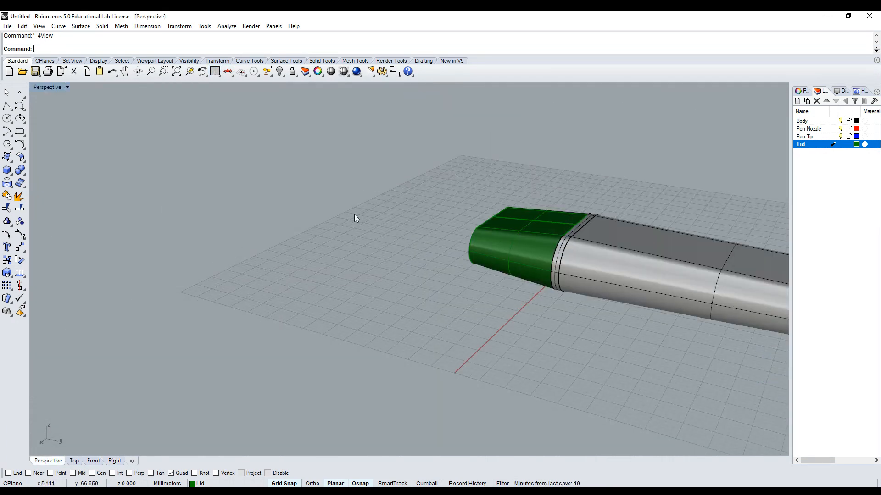
right_click_drag(220, 257, 334, 217)
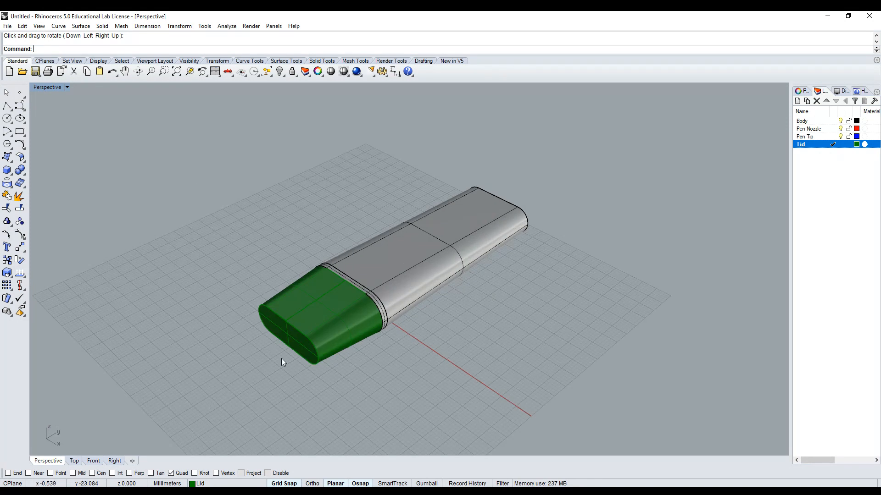
Move the lid about 58 mm straight off the front of the pen in the Top view, exposing the nozzle.
left_click(301, 312)
left_click(214, 72)
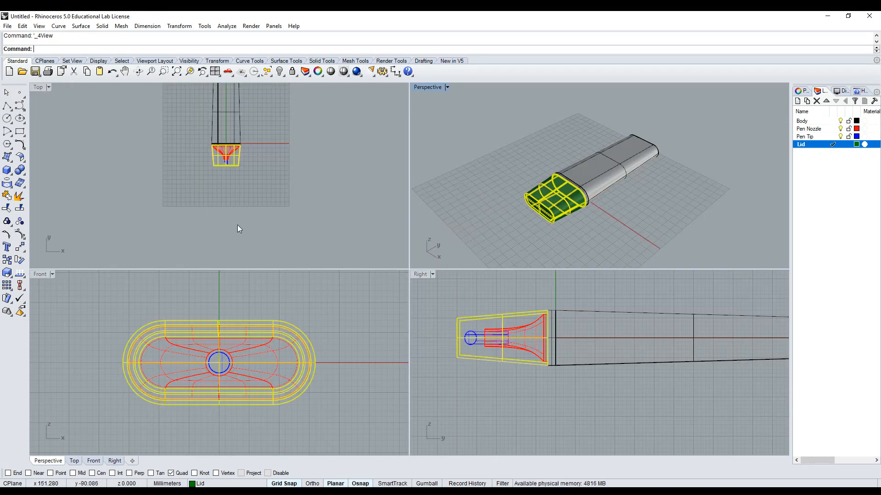
left_click_drag(236, 157, 235, 209)
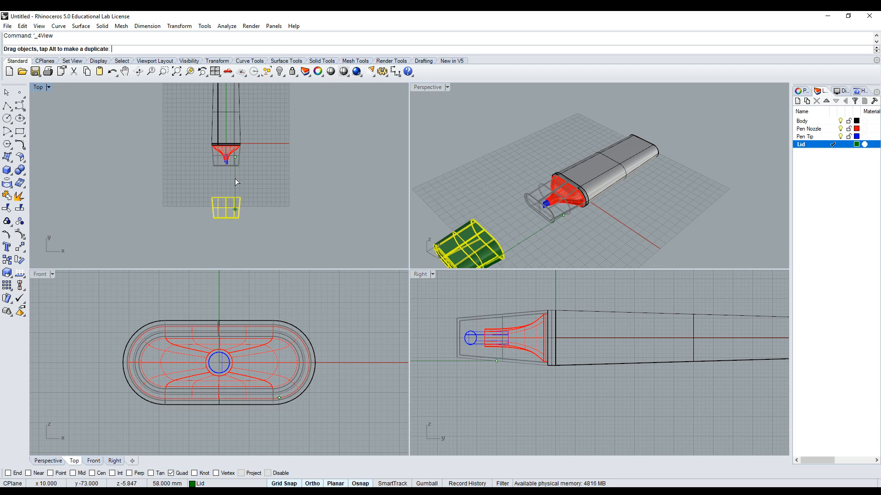
left_click(281, 161)
Inspect the body, nozzle, tip and detached lid from several angles in the Perspective view.
double_click(426, 88)
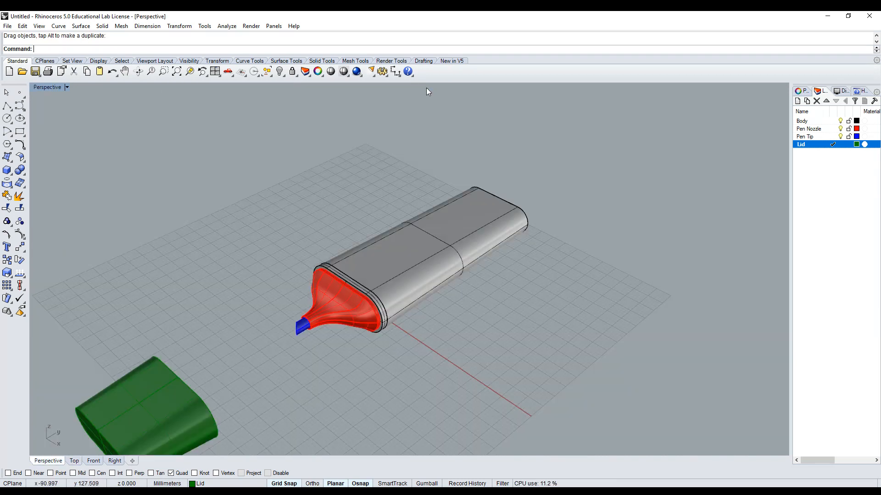
left_click(138, 72)
left_click_drag(321, 193, 460, 354)
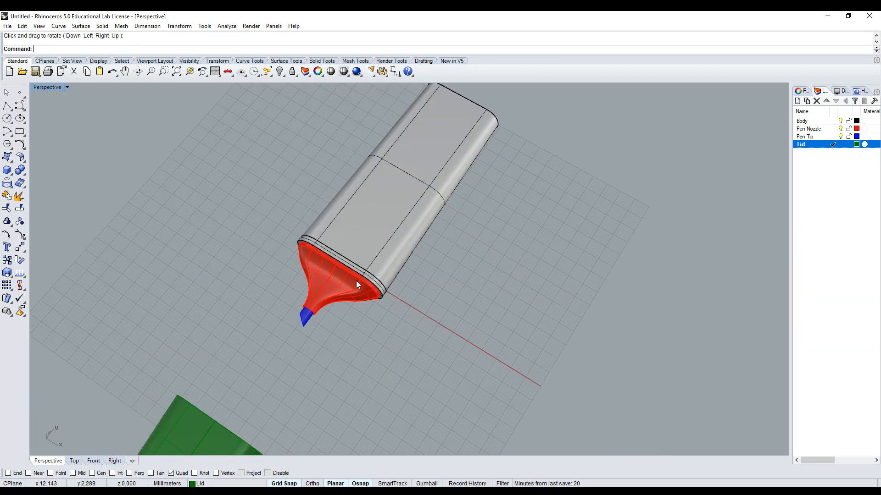
scroll(358, 281, "down", 2)
left_click(138, 72)
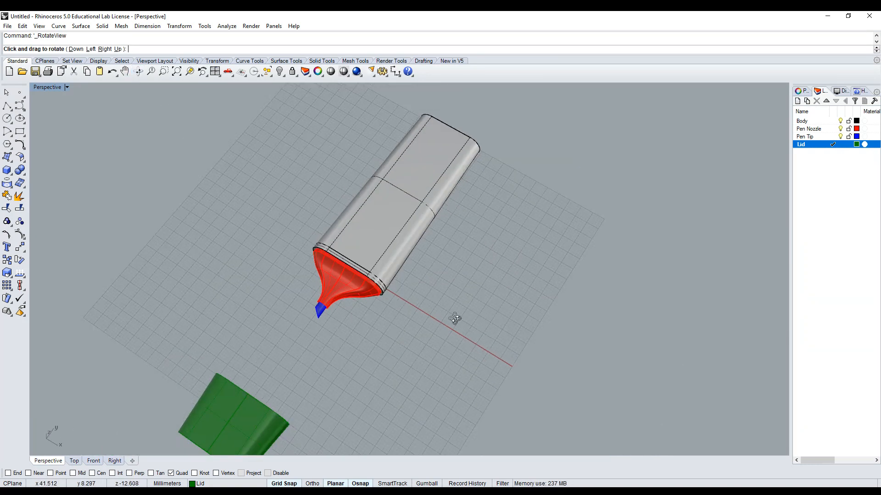
left_click_drag(455, 319, 409, 309)
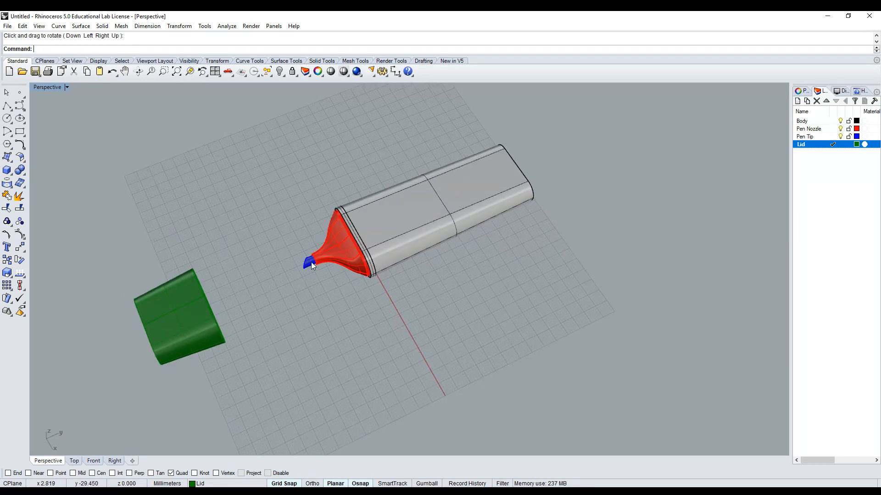
scroll(311, 262, "down", 3)
left_click(138, 72)
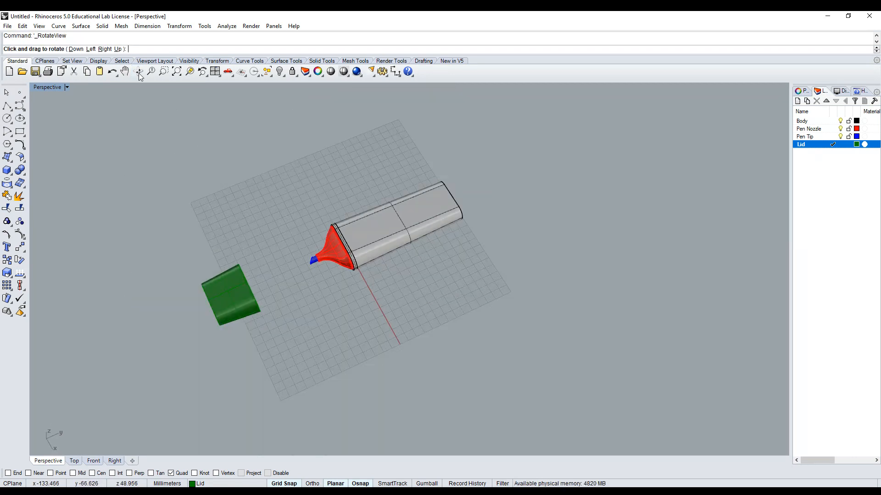
left_click_drag(416, 281, 455, 231)
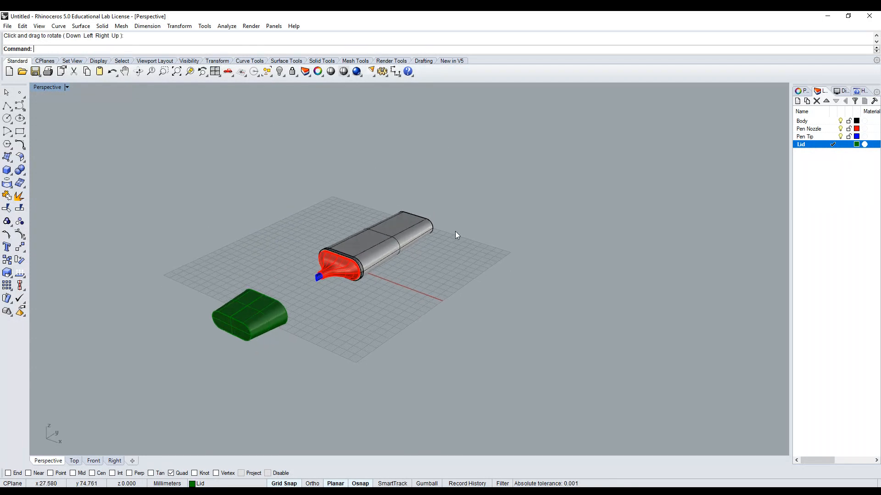